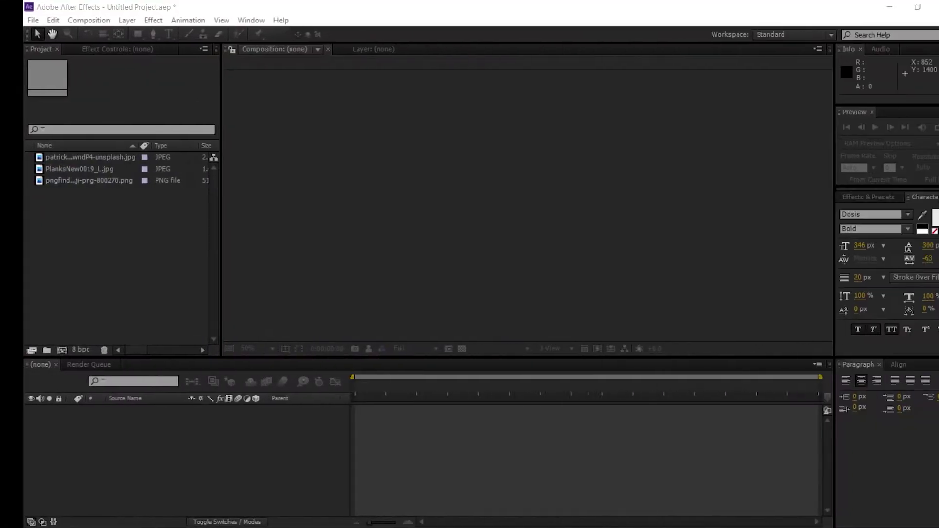
Create a new composition named Text.
left_click(82, 23)
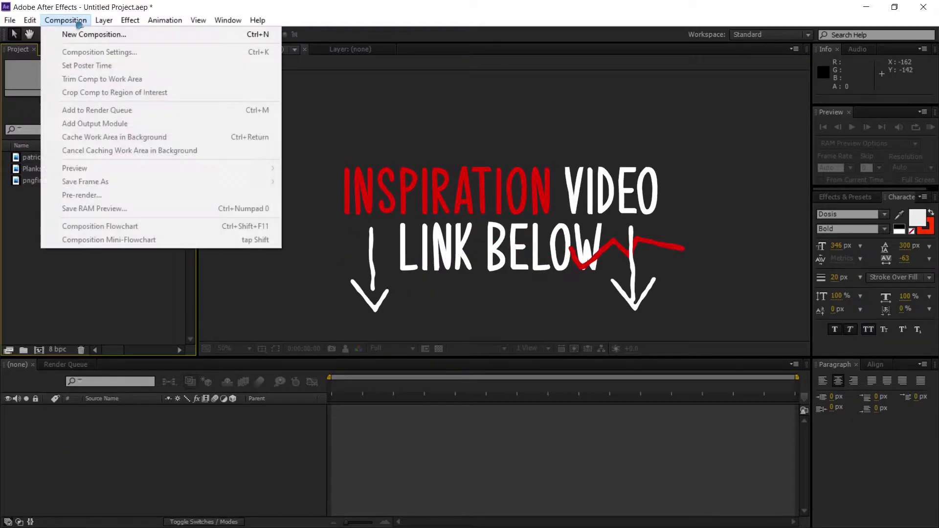
left_click(115, 36)
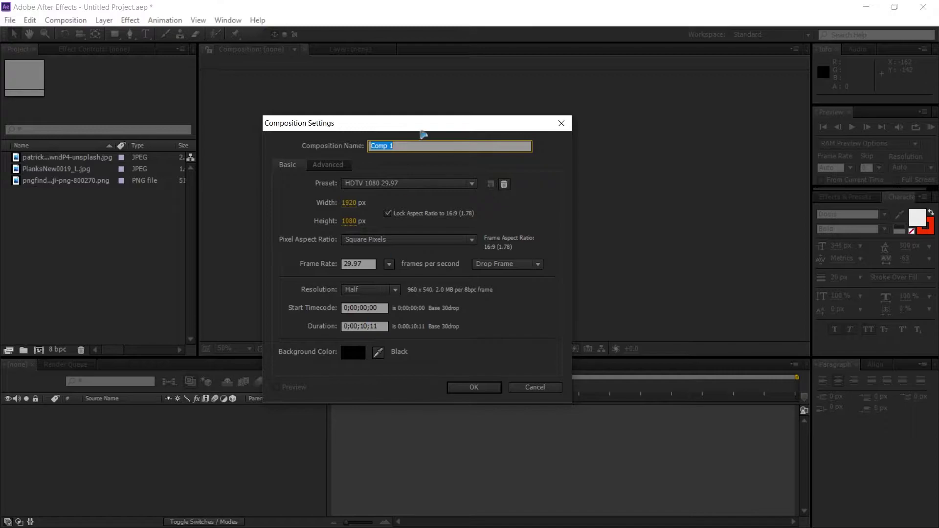
type("Text")
left_click(482, 387)
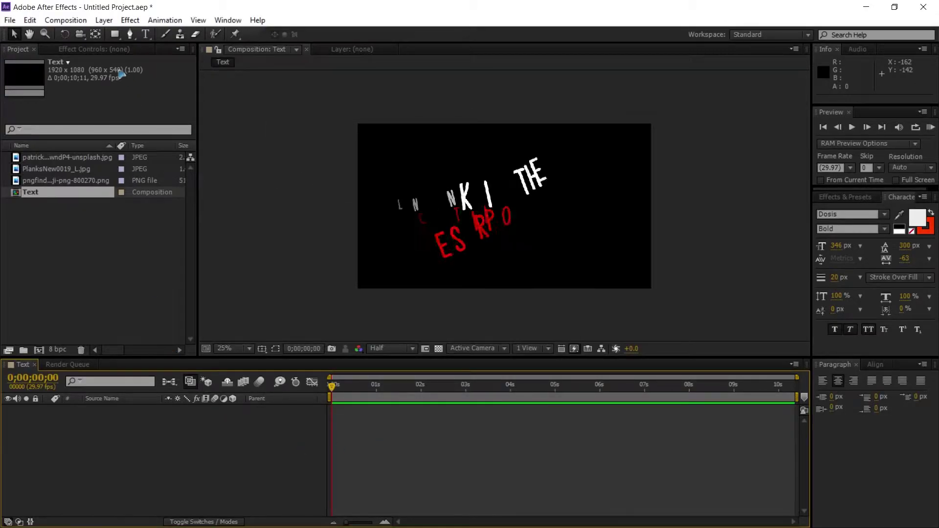
Type the two-line title 'Combo' / 'deals!!!' as a text layer in the comp.
left_click(146, 38)
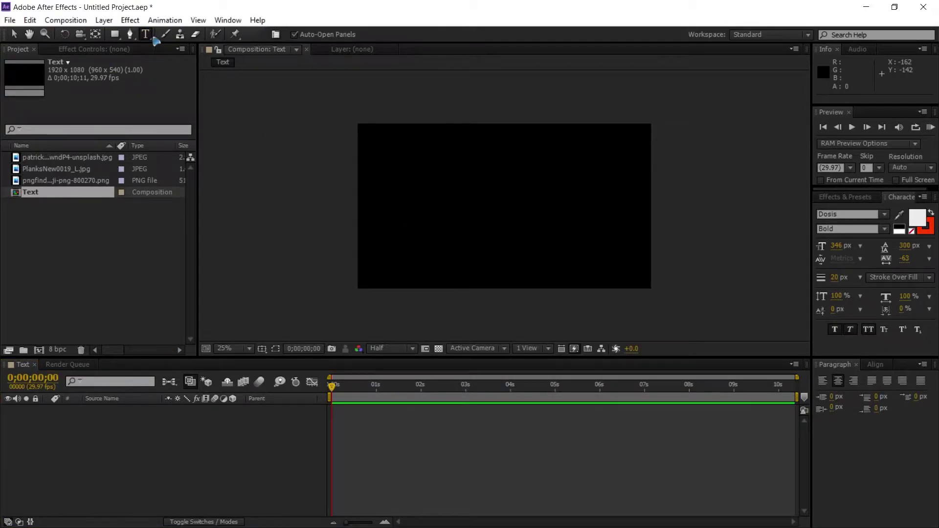
left_click(453, 204)
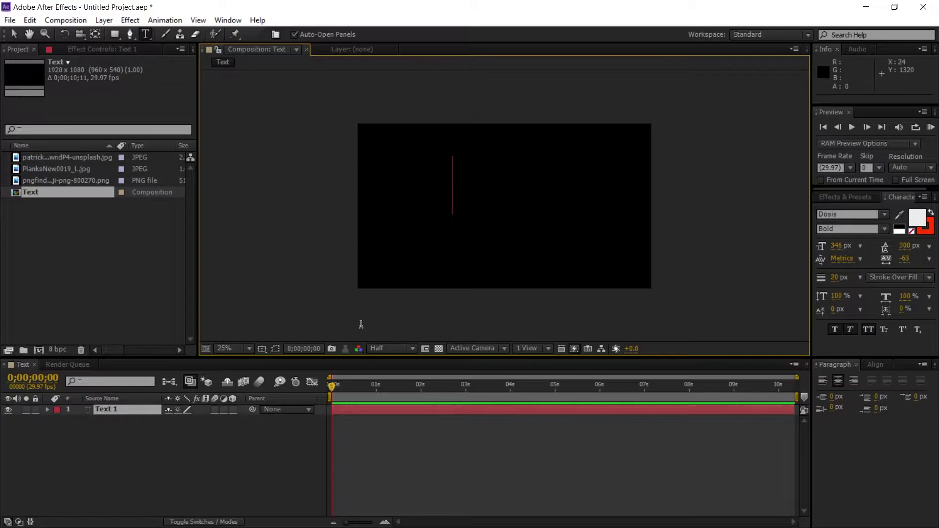
type("Combo")
key("Return")
type("deals!!!")
Centre the title horizontally and vertically in the frame.
left_click(14, 34)
left_click(874, 364)
left_click(845, 393)
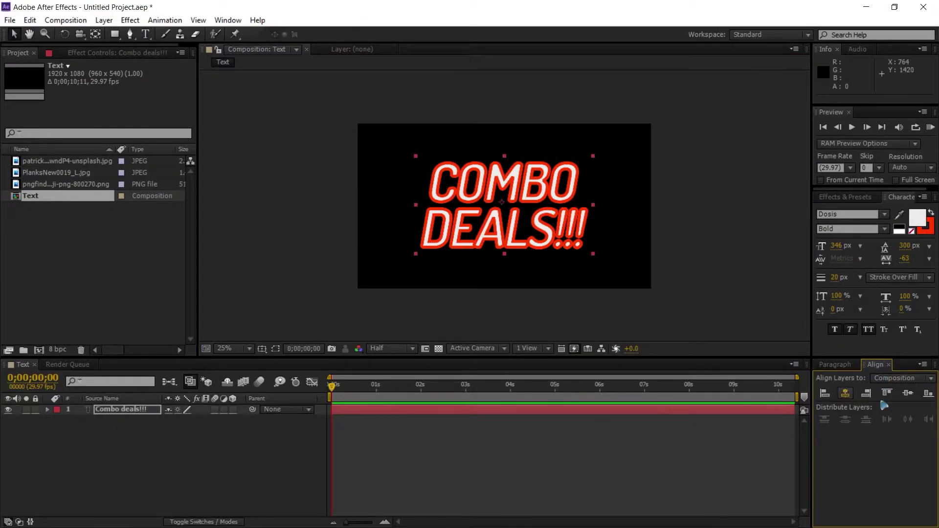
left_click(907, 394)
left_click(178, 477)
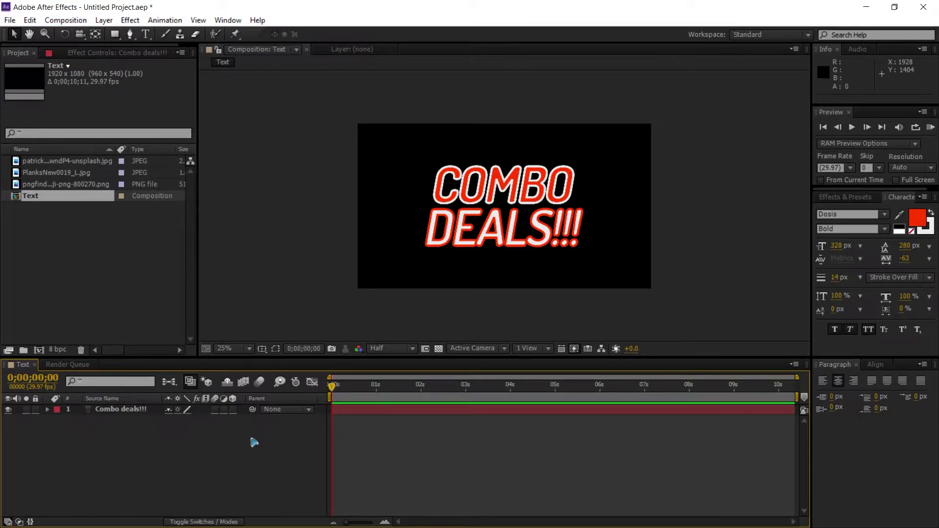
Create a 30-second composition named BG.
key("ctrl+n")
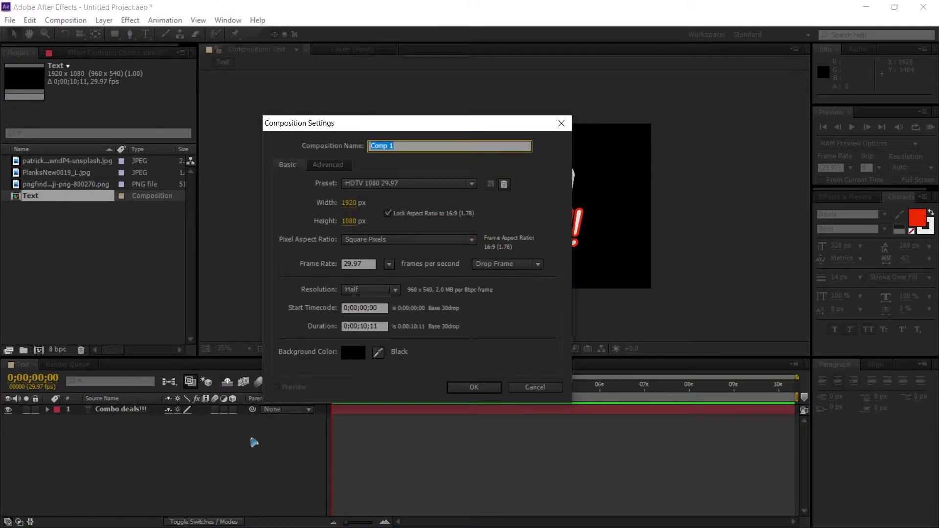
left_click(427, 145)
key("ctrl+a")
type("BG")
left_click(367, 328)
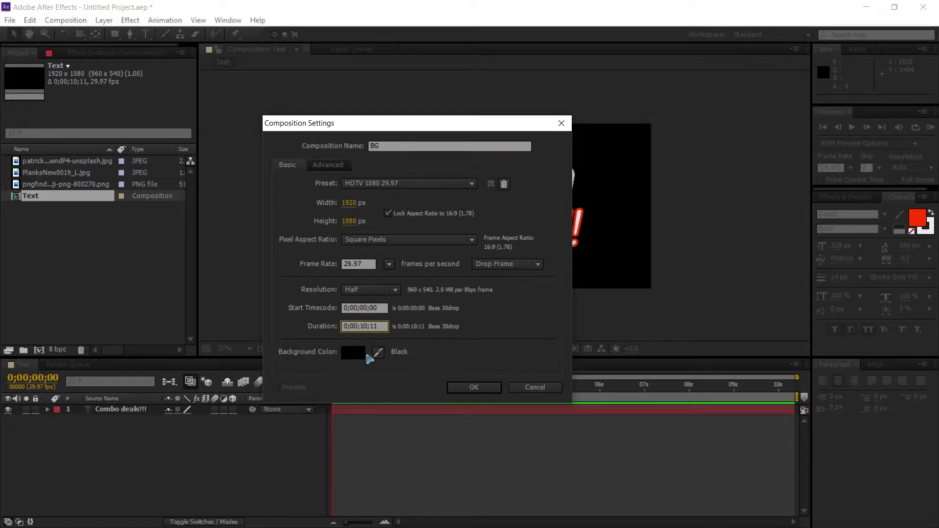
type("30")
left_click(475, 388)
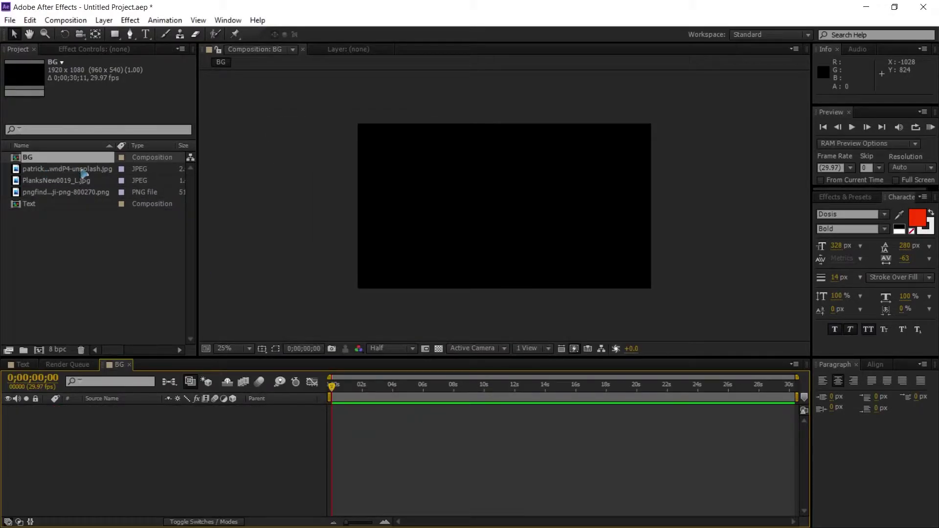
Add the bar interior photo to BG and scale it down to fit the frame.
left_click(66, 172)
left_click_drag(74, 180, 151, 451)
key("comma")
key("comma")
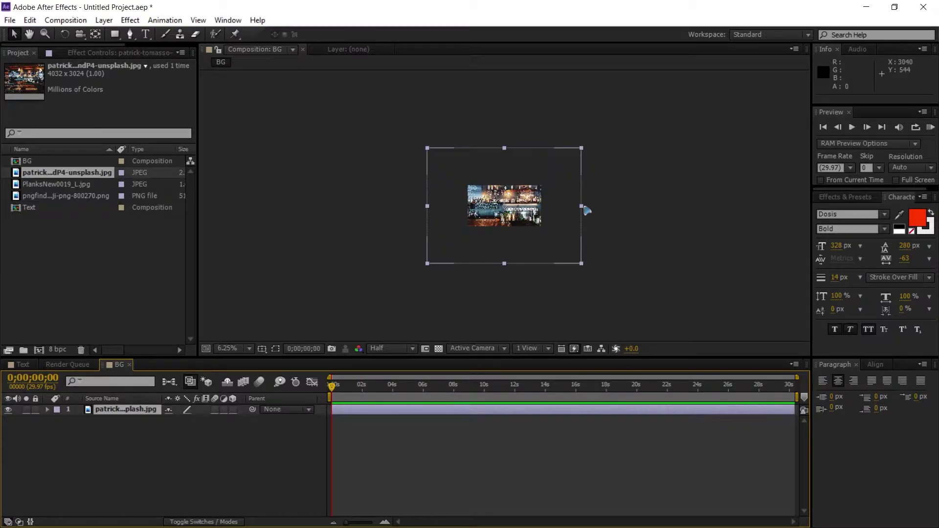
key("period")
key("period")
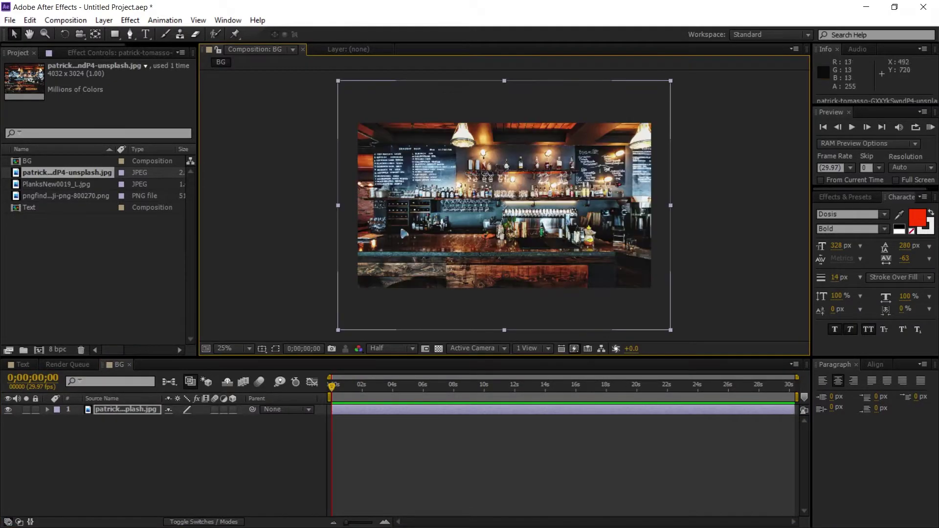
left_click_drag(345, 211, 361, 215)
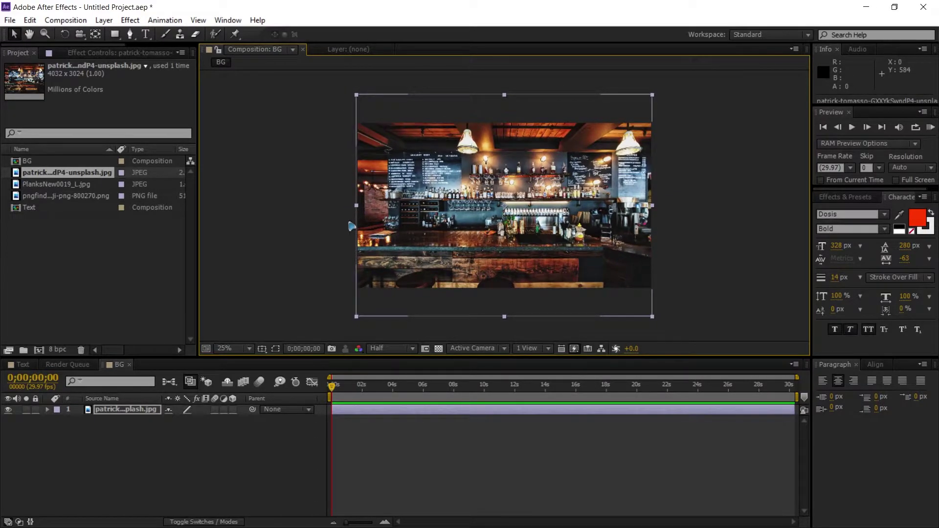
left_click(149, 461)
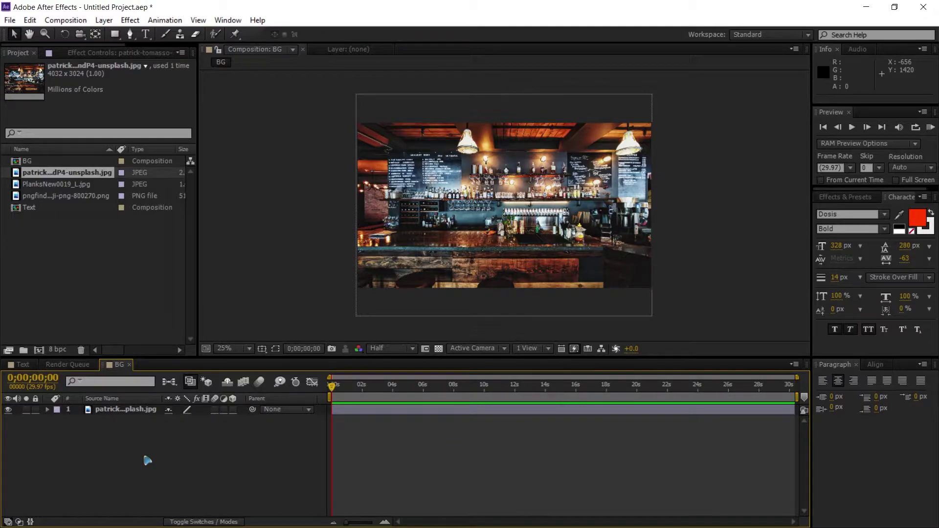
key("ctrl+n")
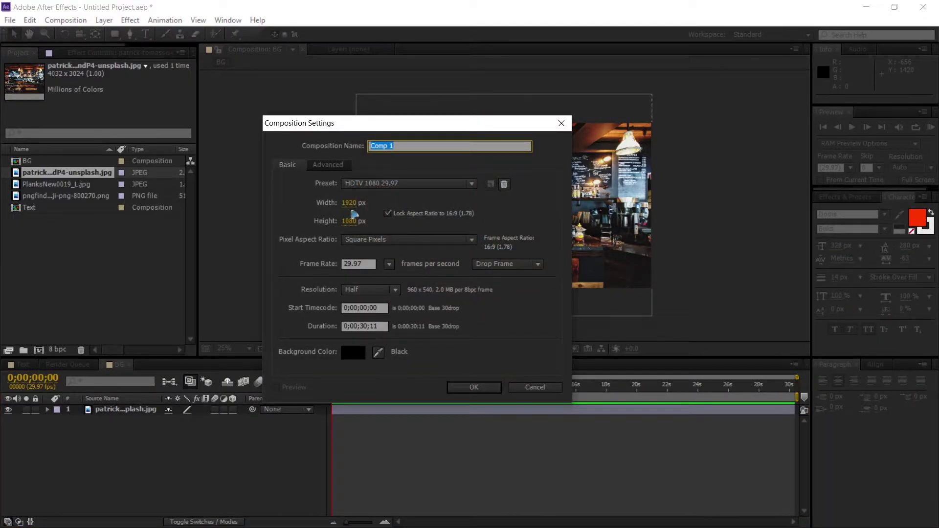
Create a new composition named Table.
left_click(415, 144)
key("ctrl+a")
type("T")
left_click(474, 387)
Add PlanksNew0019_L.jpg to Table, scale it to fill the frame, and return to BG.
left_click(59, 182)
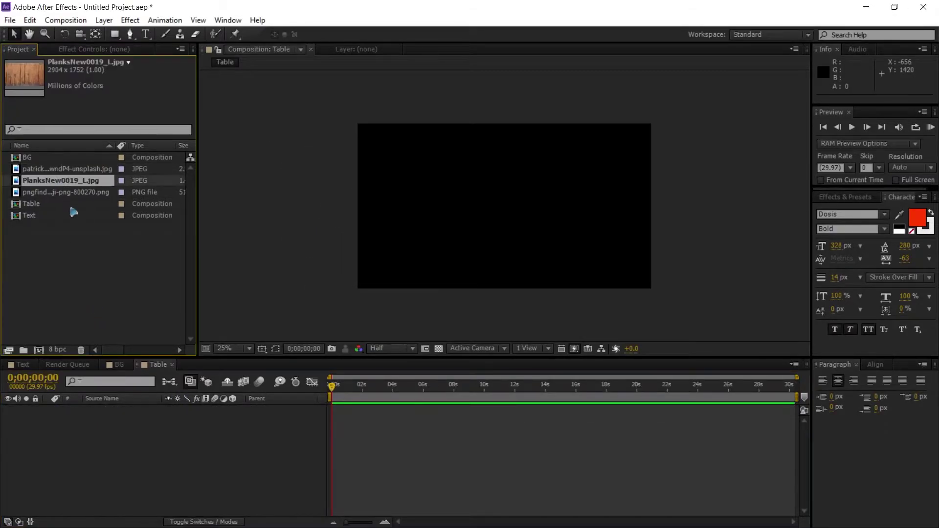
left_click_drag(69, 185, 152, 470)
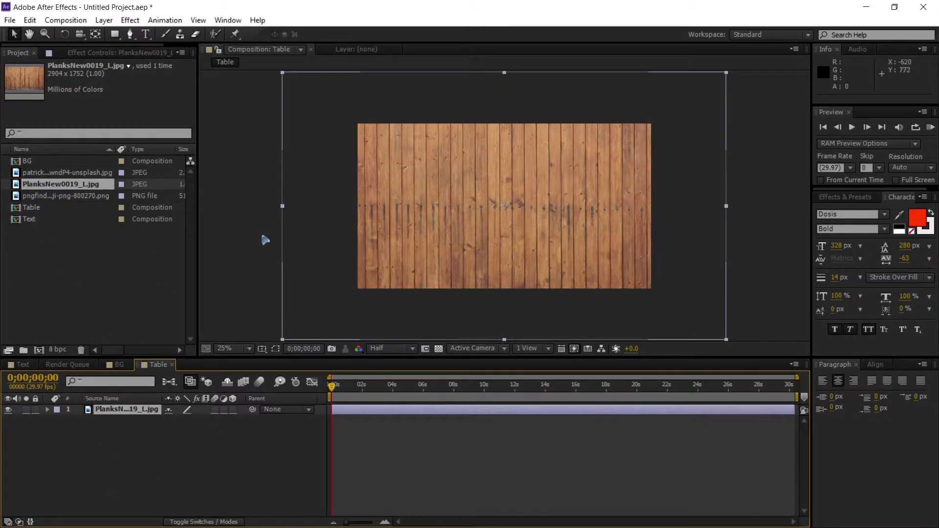
left_click_drag(284, 209, 360, 220)
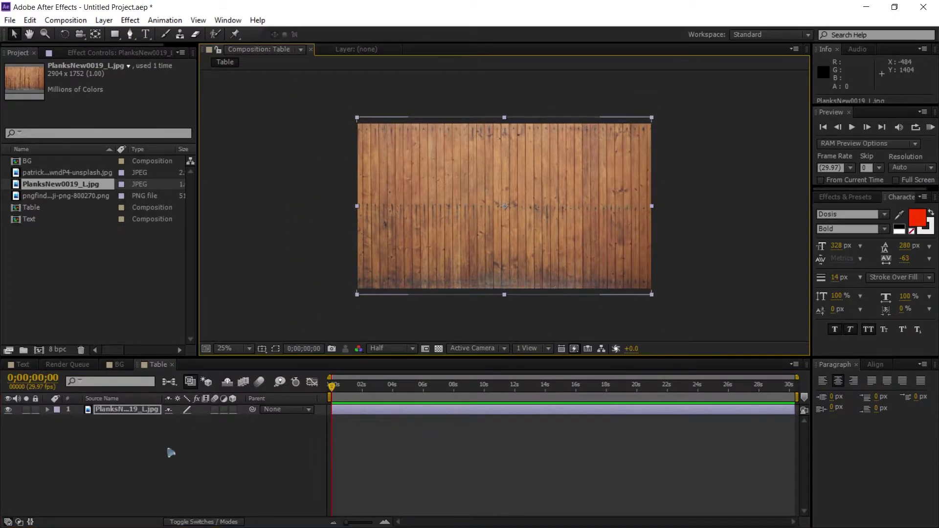
left_click(117, 465)
left_click(119, 364)
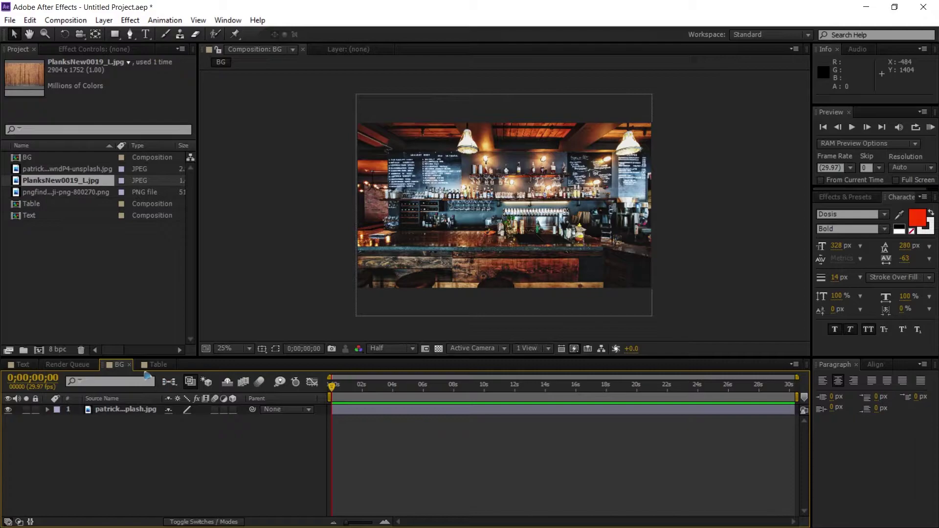
Check the Table and Text comps and the Render Queue, then close the Render Queue.
left_click(157, 364)
left_click(22, 364)
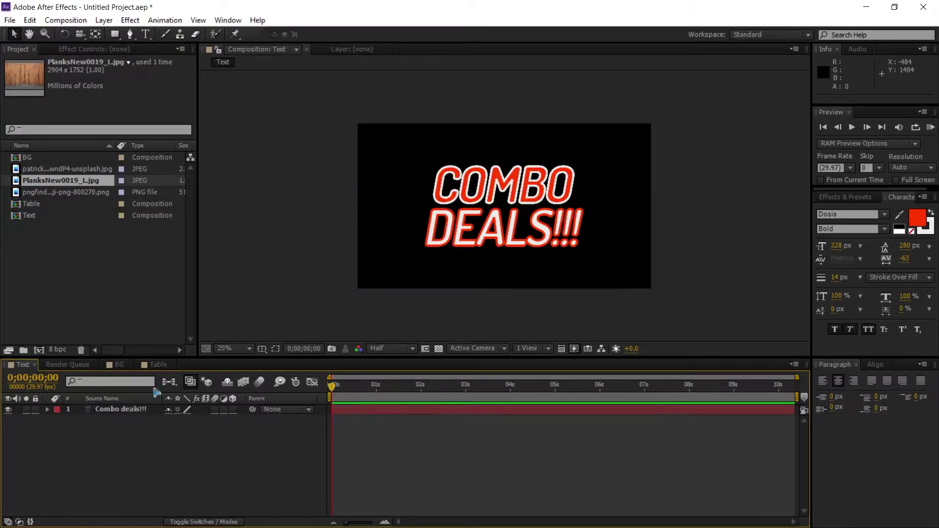
left_click(67, 364)
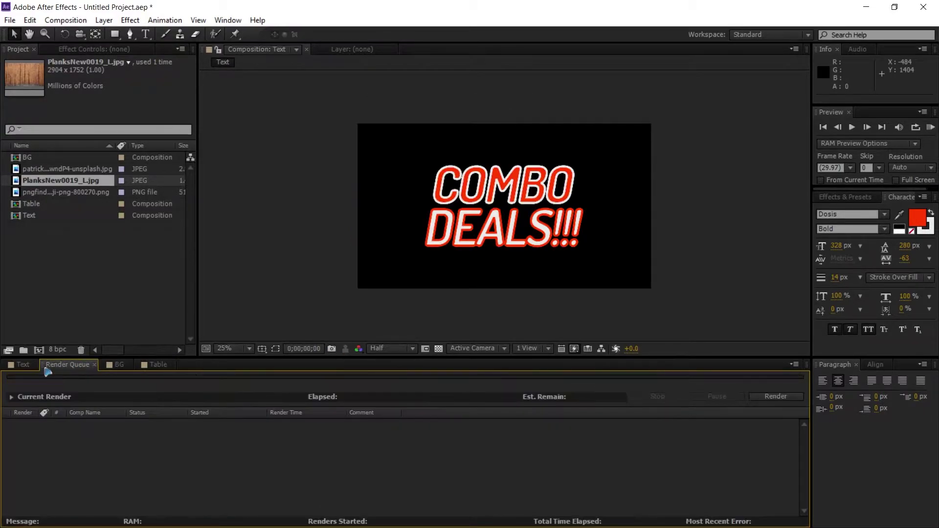
left_click(94, 364)
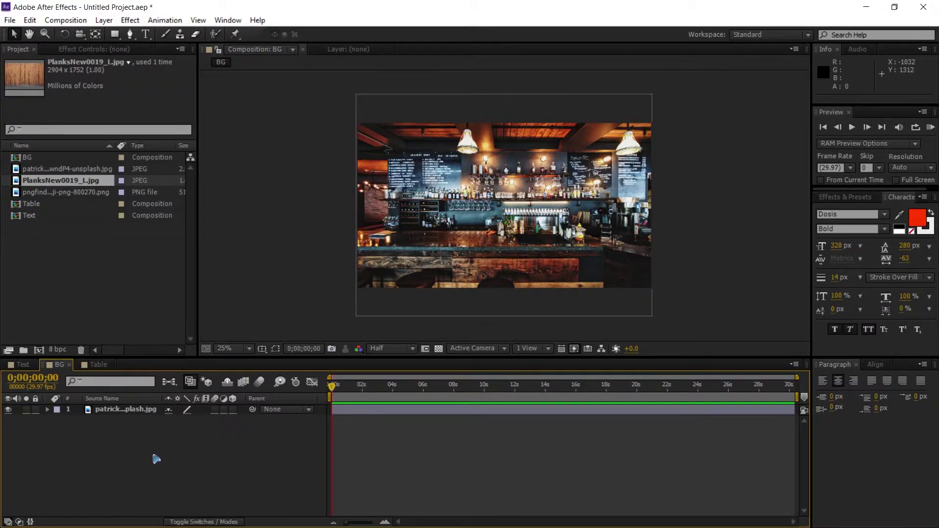
Create a new 1920x1080 composition named Final Comp.
key("ctrl+k")
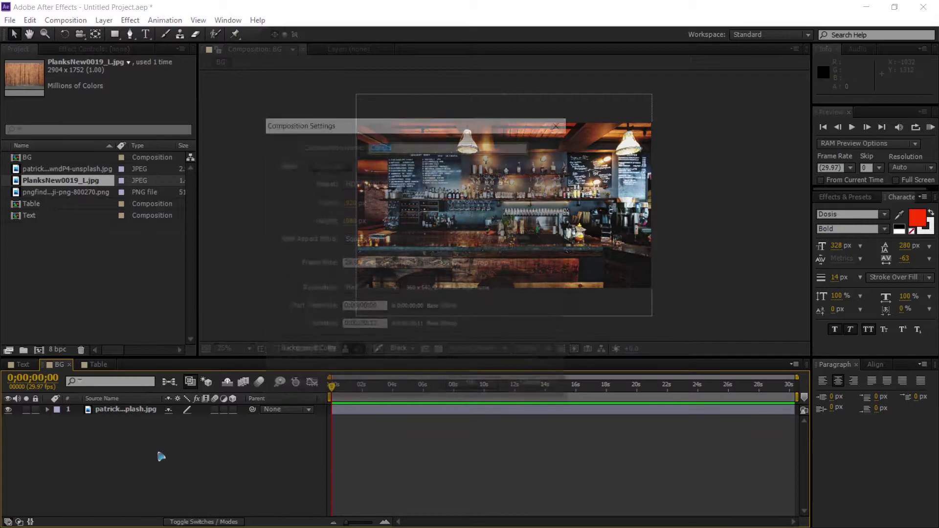
type("Final Comp")
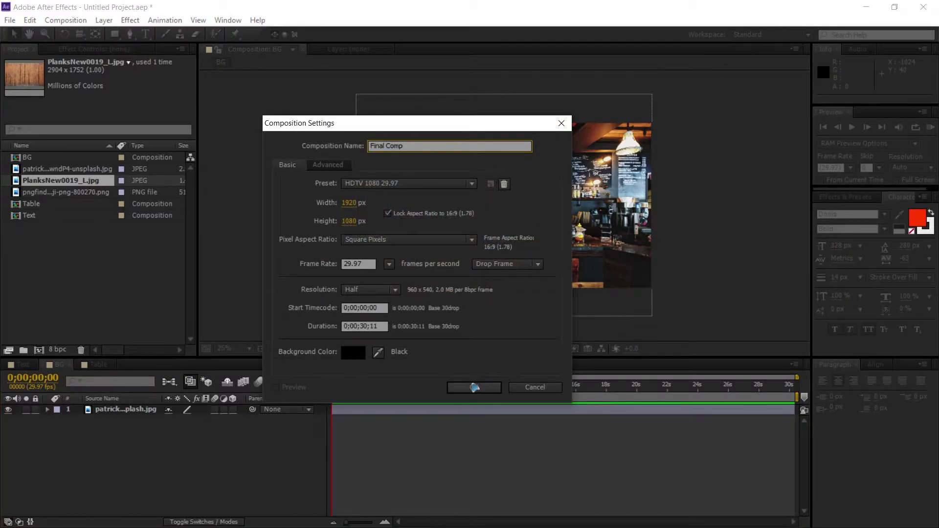
left_click(474, 388)
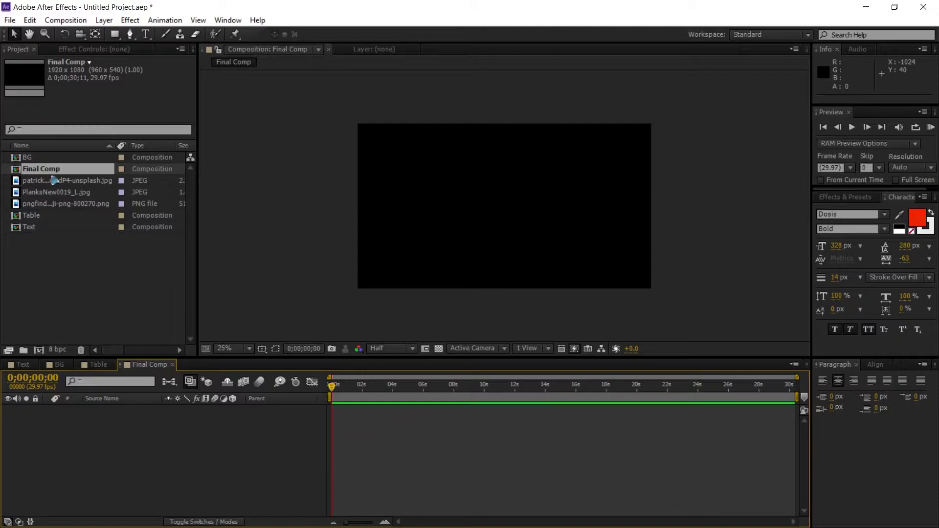
Add the BG and Table comps to Final Comp, Table above BG, both as 3D layers.
left_click_drag(45, 159, 124, 486)
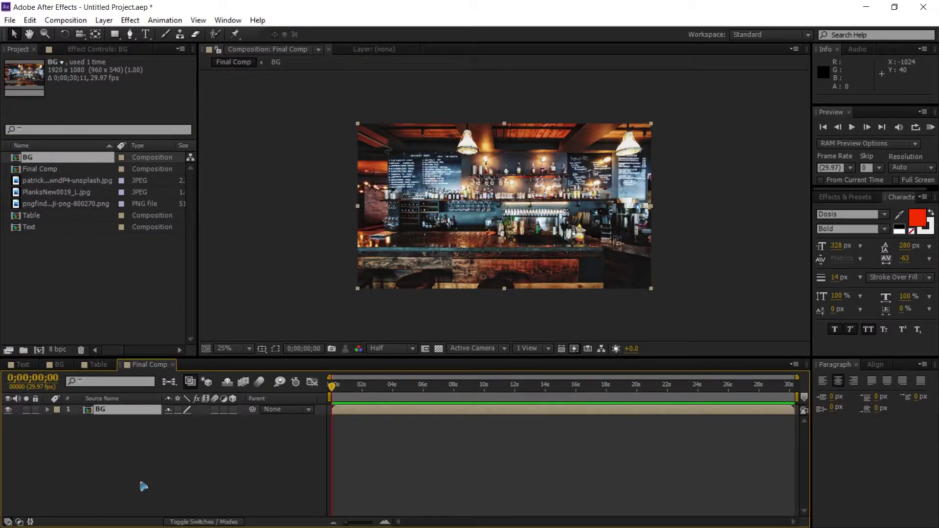
left_click(233, 409)
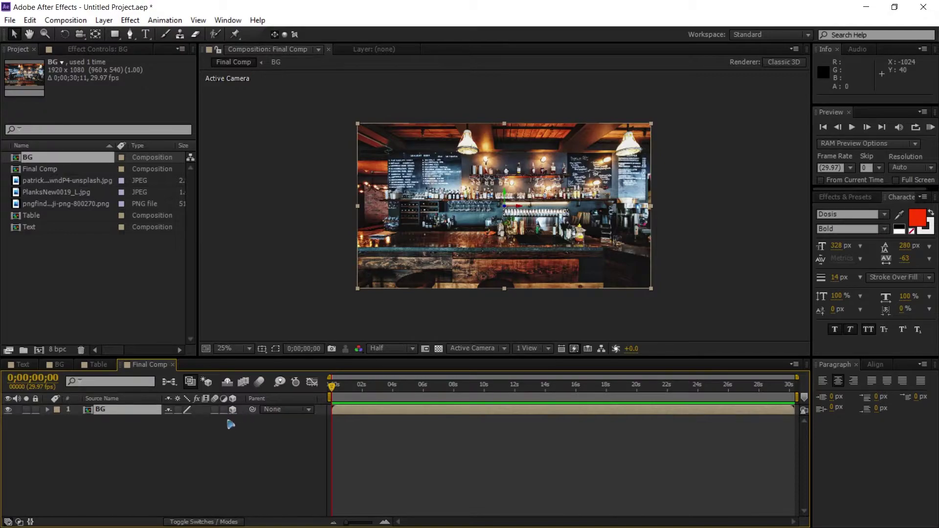
left_click(49, 220)
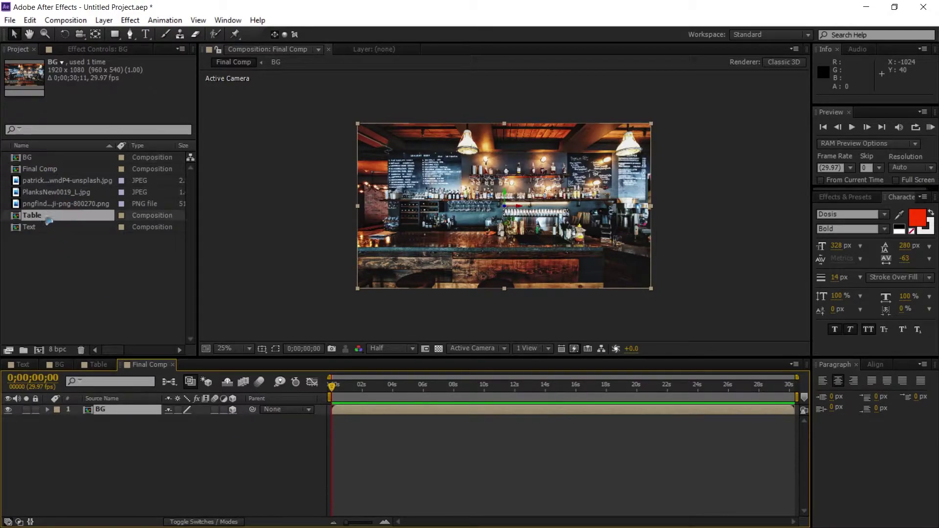
left_click_drag(49, 220, 191, 414)
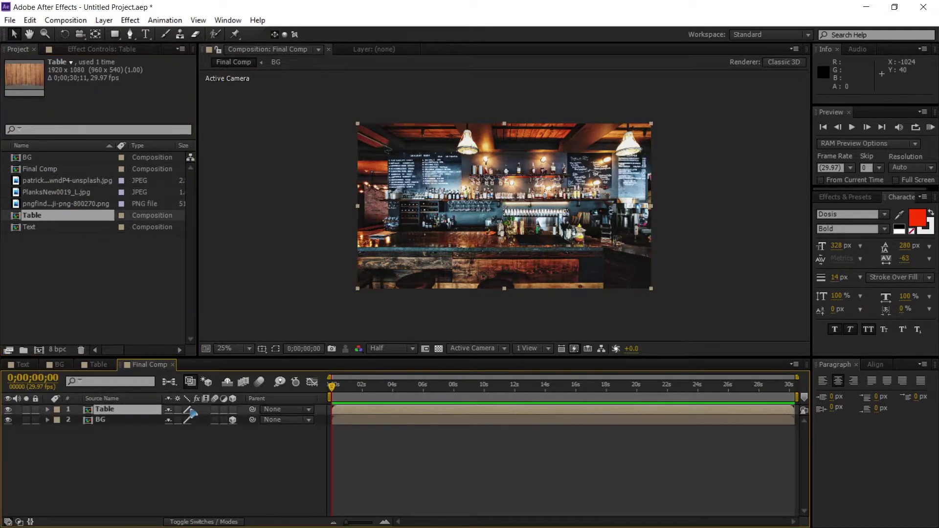
left_click(233, 410)
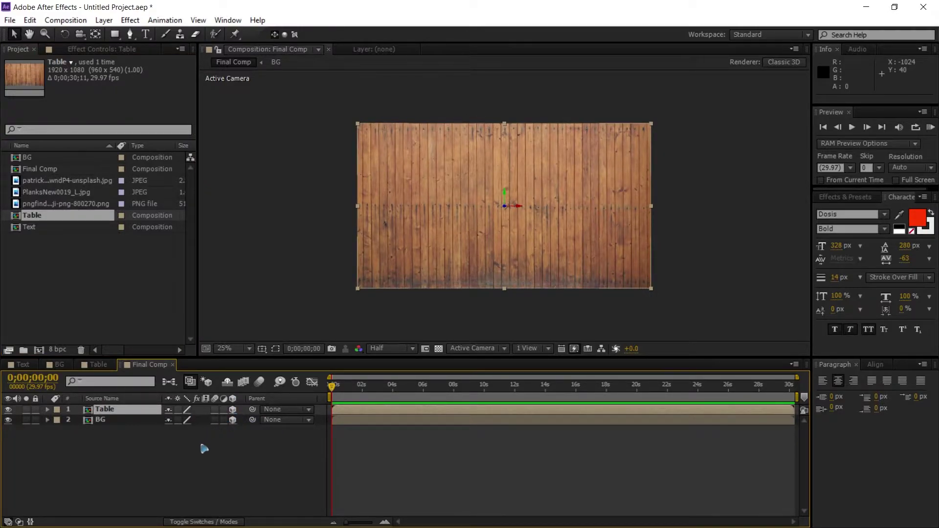
left_click(186, 461)
Add a 28mm two-node camera named Camera 1 to Final Comp.
left_click(107, 21)
mouse_move(125, 30)
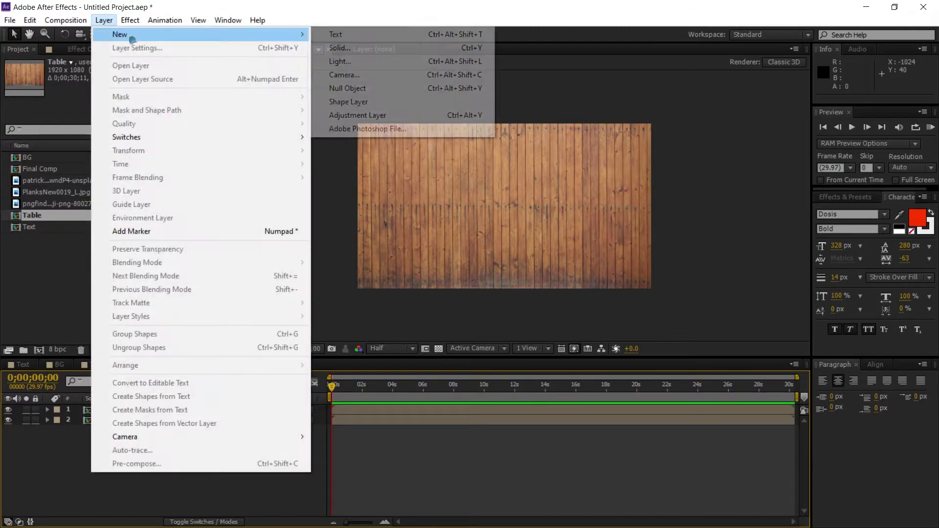
left_click(384, 76)
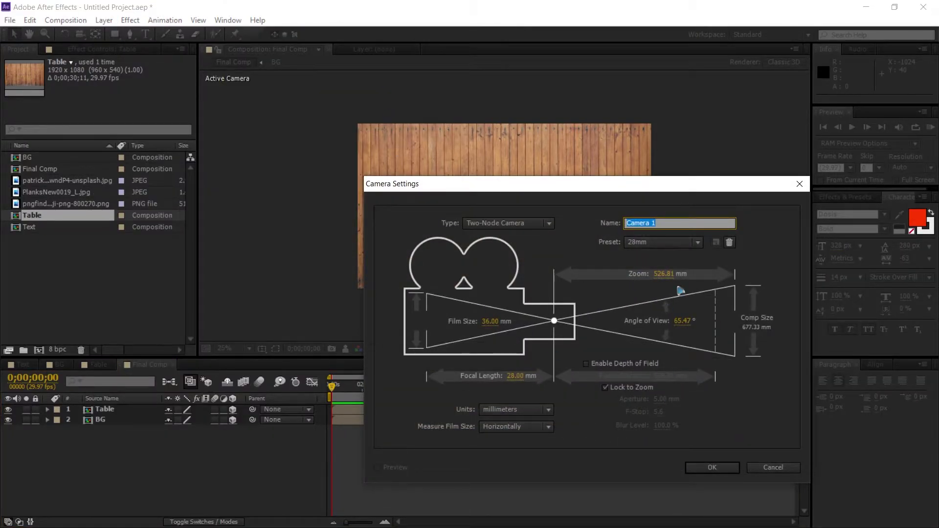
left_click(714, 470)
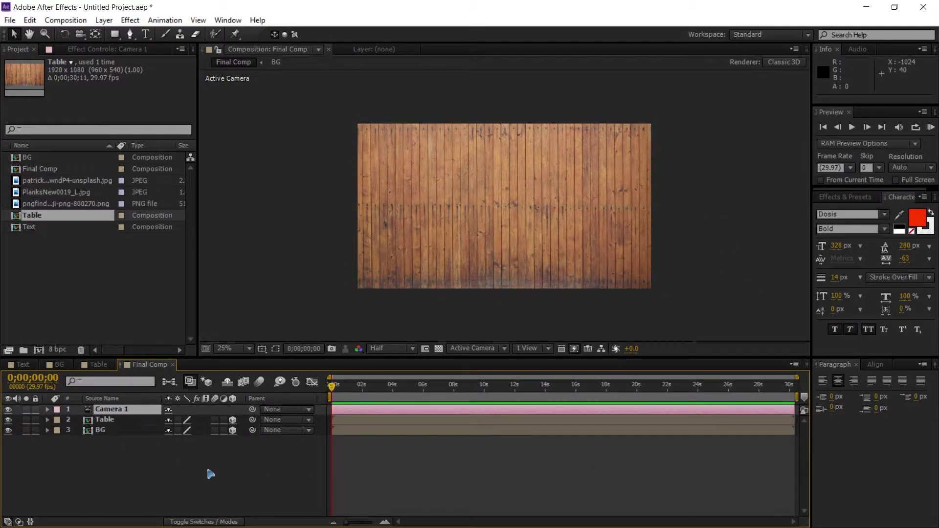
left_click(104, 20)
mouse_move(123, 35)
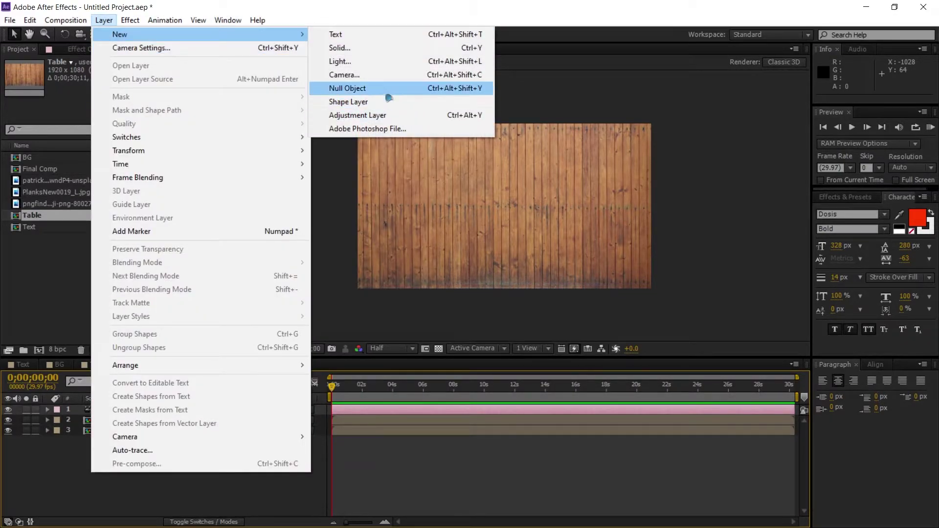
Add a 3D null object and parent Camera 1 to it.
left_click(386, 89)
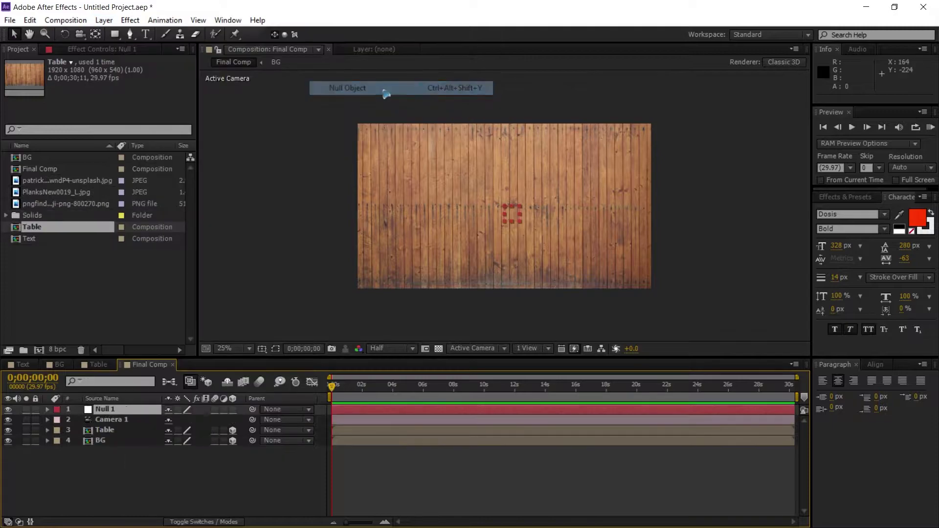
left_click(233, 409)
left_click(112, 421)
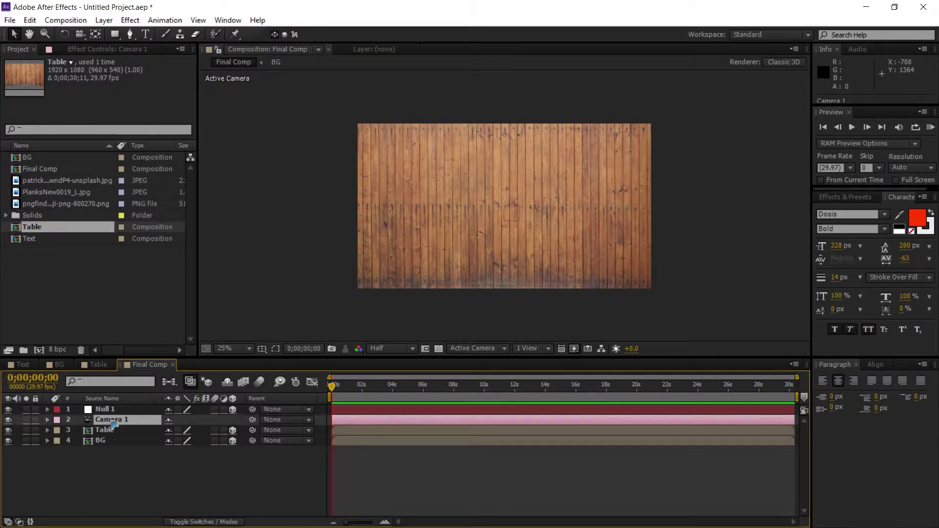
left_click_drag(252, 419, 109, 414)
left_click(108, 414)
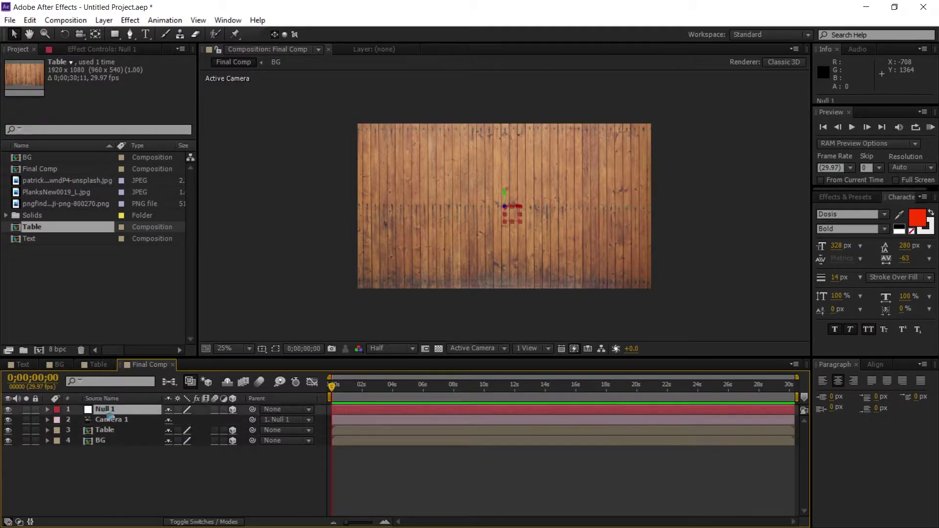
left_click(147, 469)
left_click(109, 413)
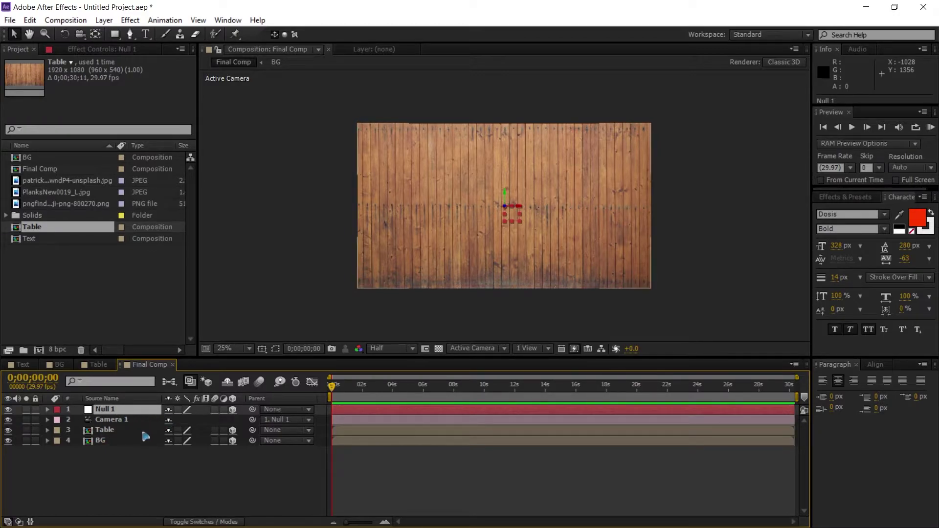
left_click(147, 470)
left_click(134, 414)
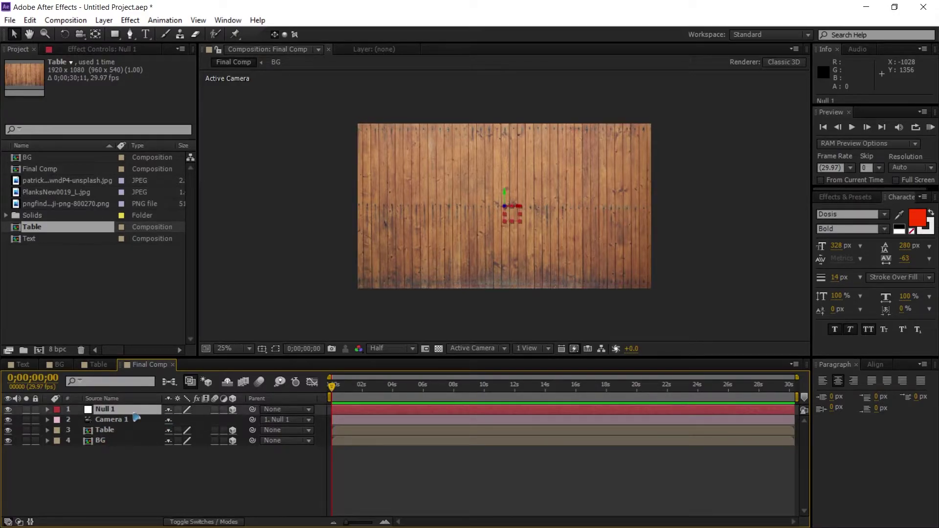
left_click(134, 415, "ctrl")
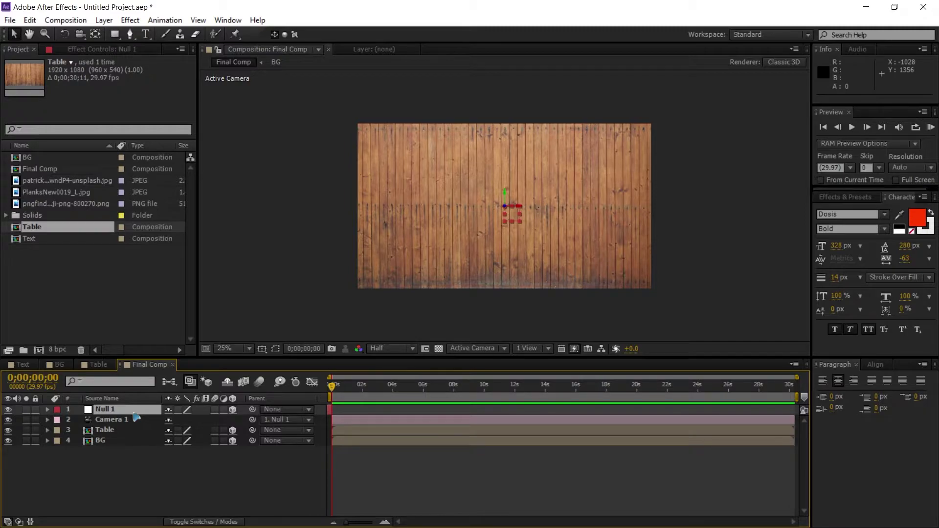
Rename the null layer to 'Cam Controller'.
key("Return")
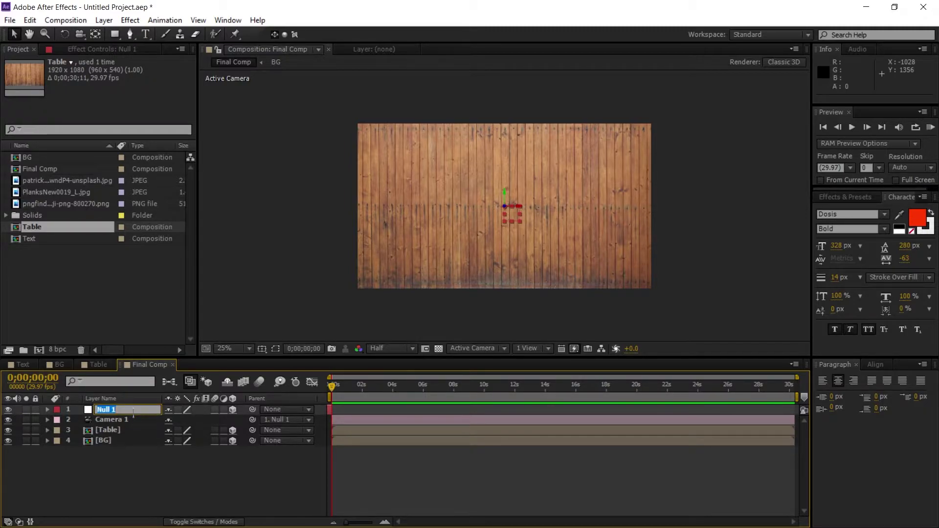
type("Cam Controller")
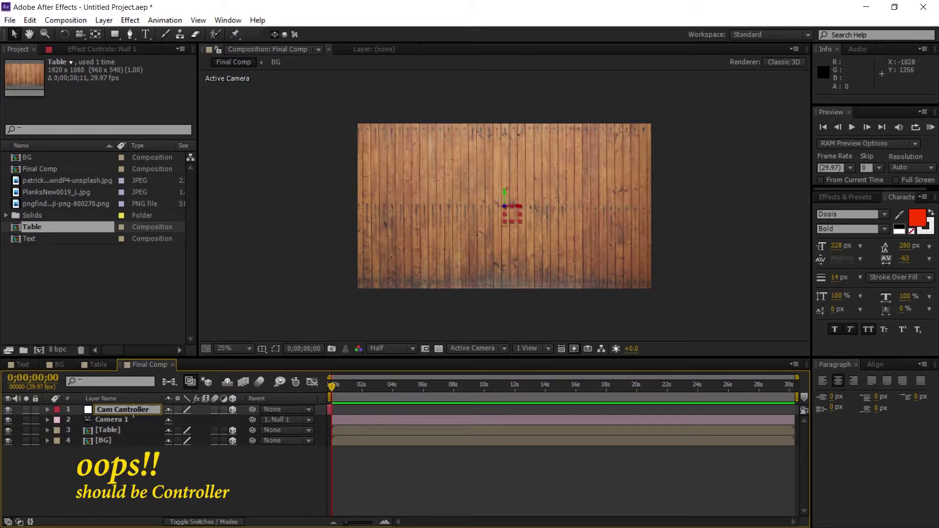
key("Return")
left_click(99, 492)
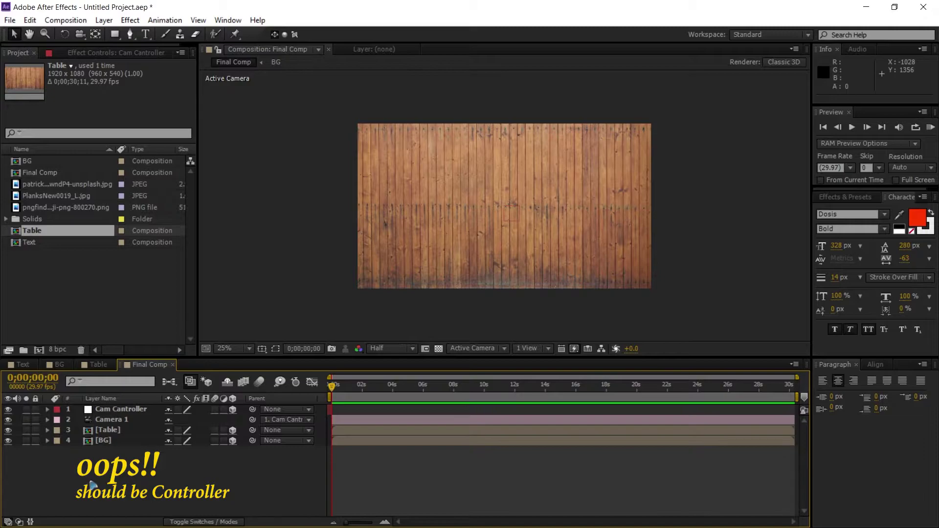
left_click_drag(126, 493, 125, 407)
left_click(147, 478)
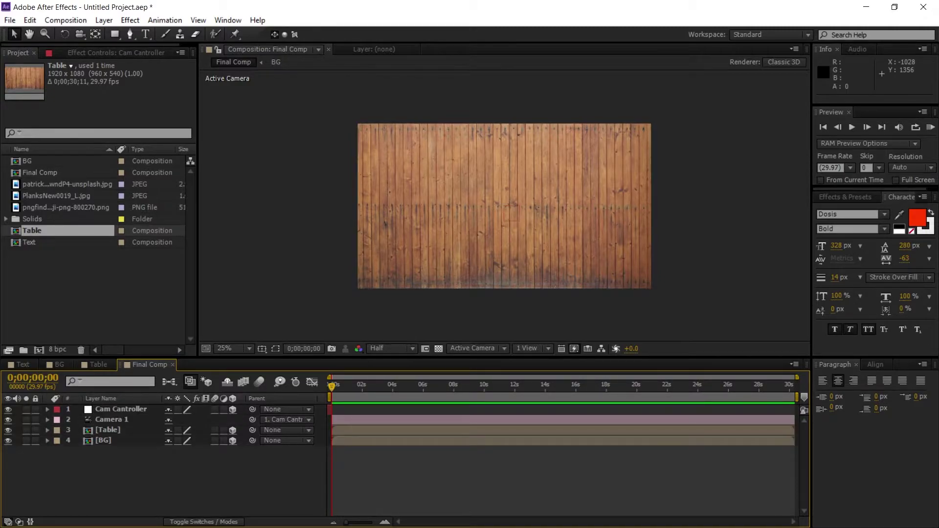
left_click(117, 430)
key("r")
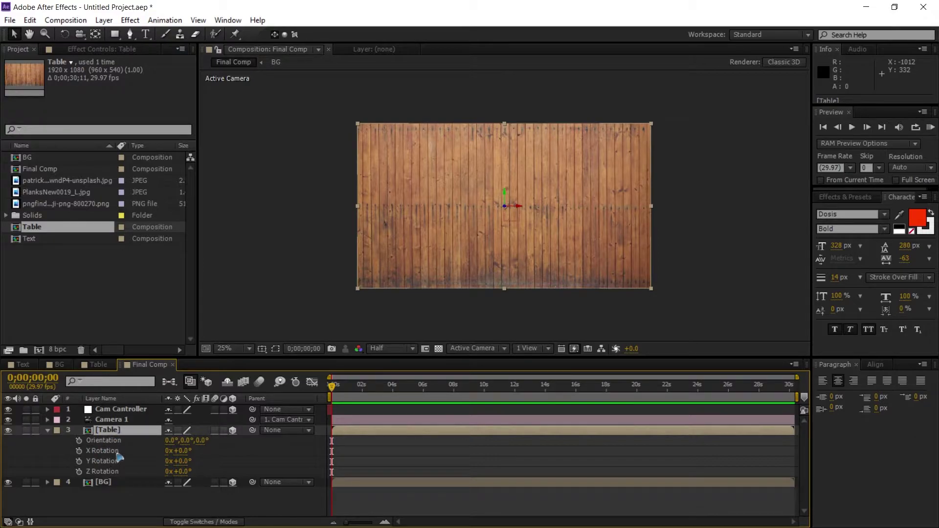
Rotate the Table layer 90° on X and drag it down to form a floor below the bar.
left_click(110, 451)
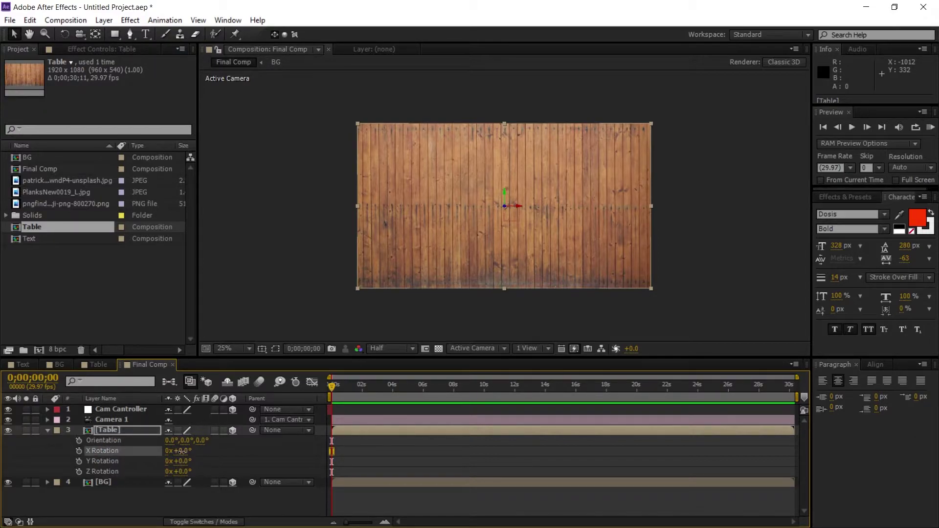
left_click(181, 450)
key("Return")
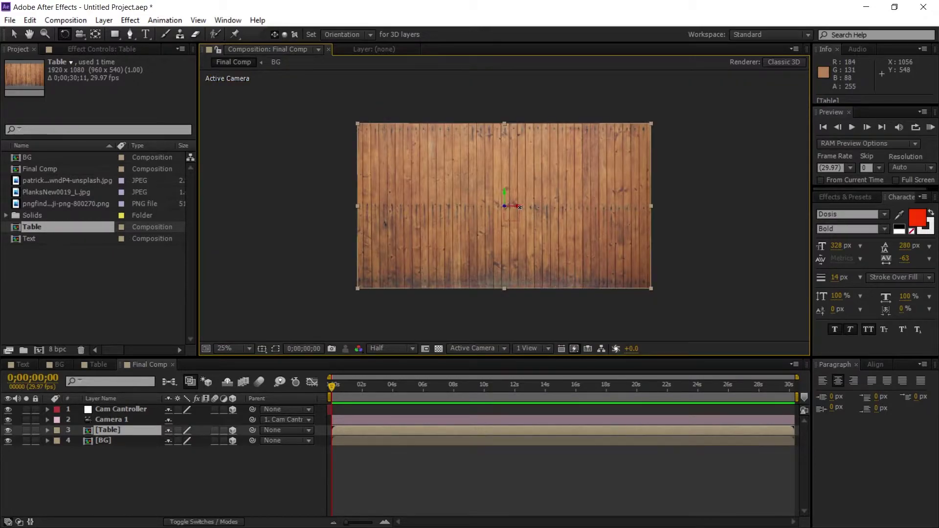
left_click_drag(532, 206, 519, 195)
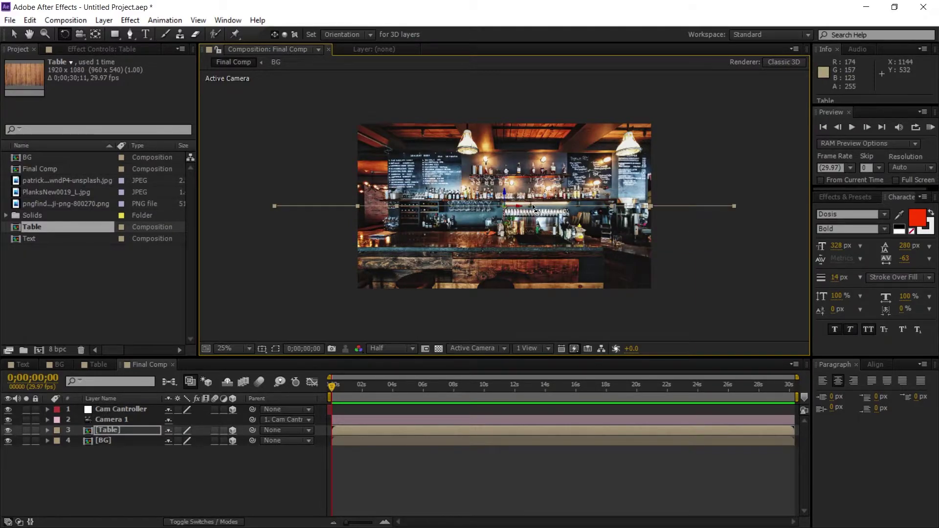
left_click(15, 36)
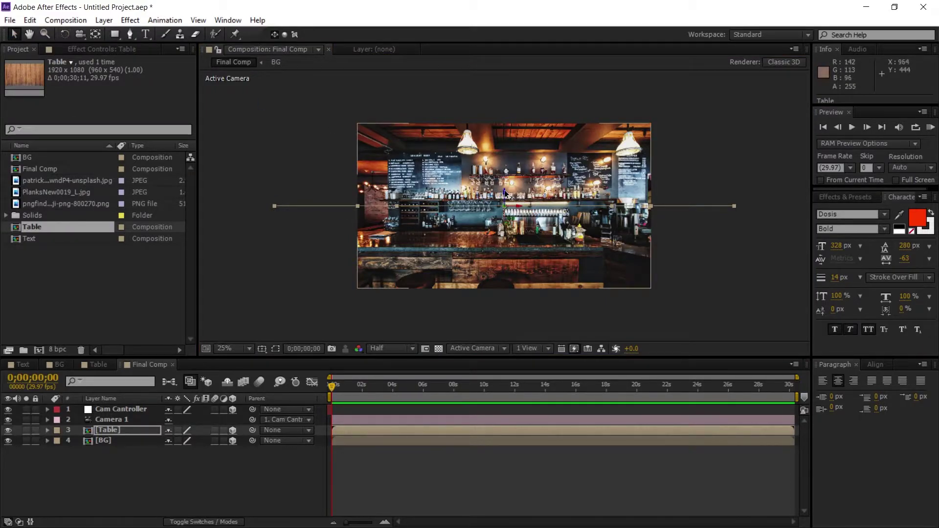
left_click_drag(504, 190, 500, 242)
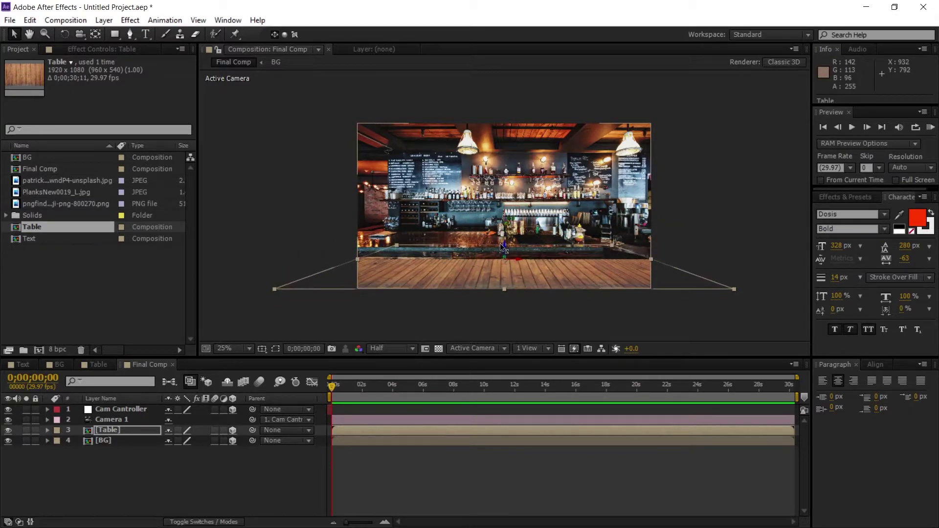
left_click(105, 445)
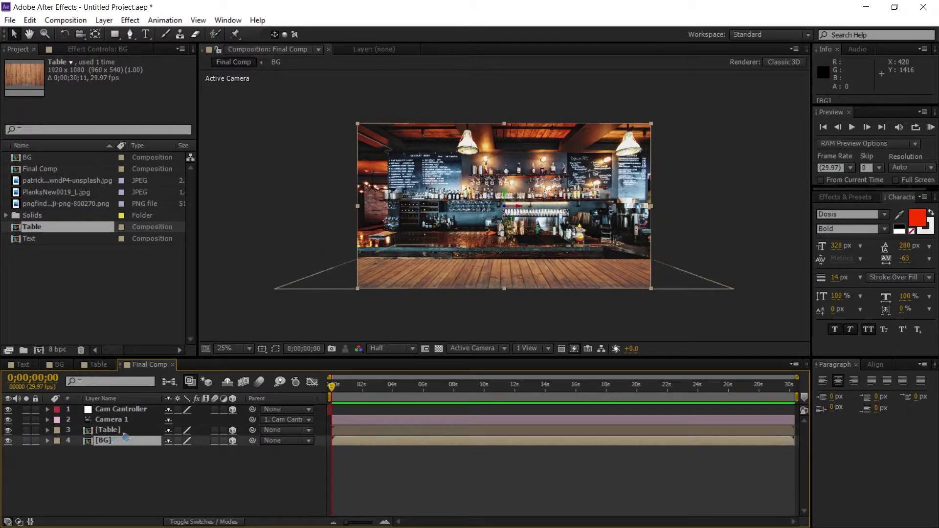
Push the BG layer back to Z 1257 and enlarge it to fill the frame.
left_click(117, 431)
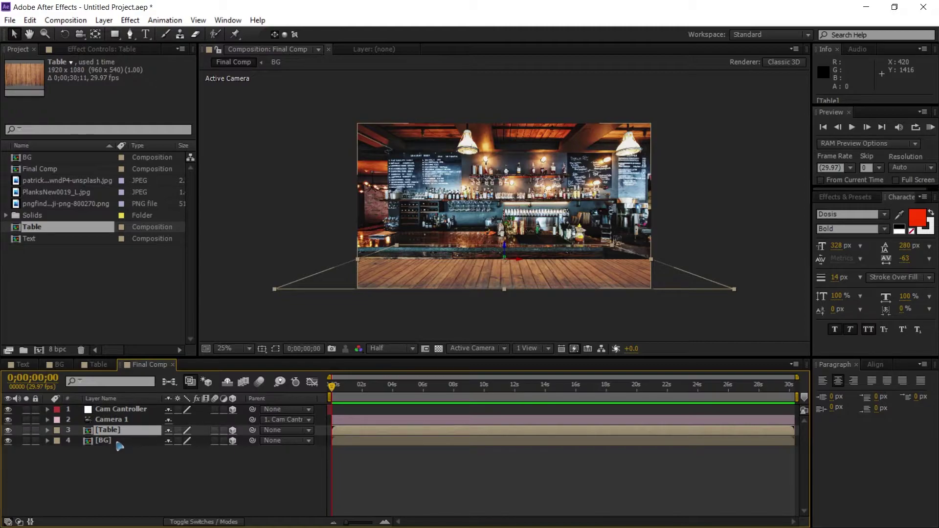
left_click(125, 450)
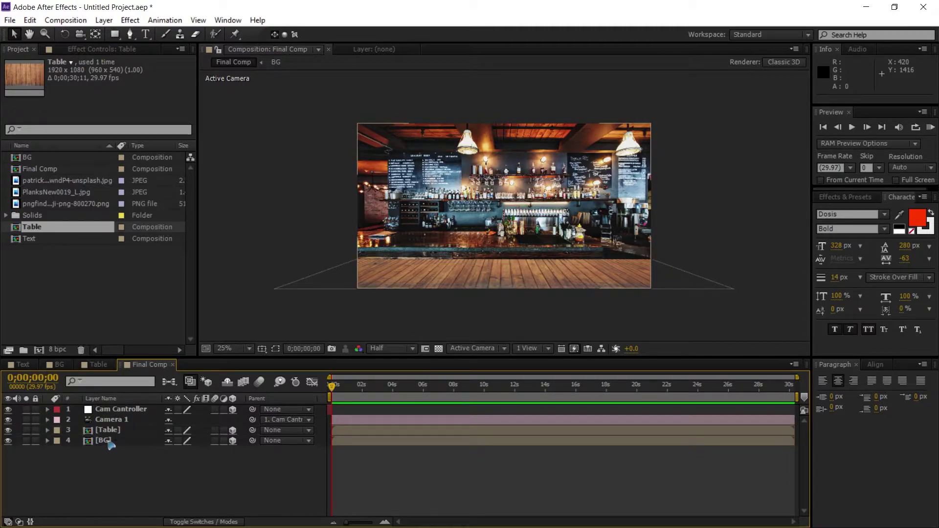
left_click(108, 441)
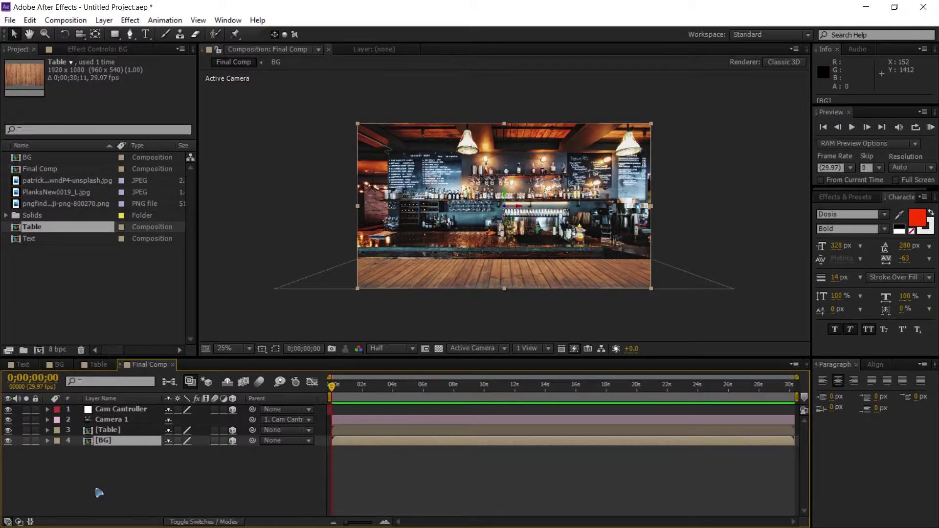
key("p")
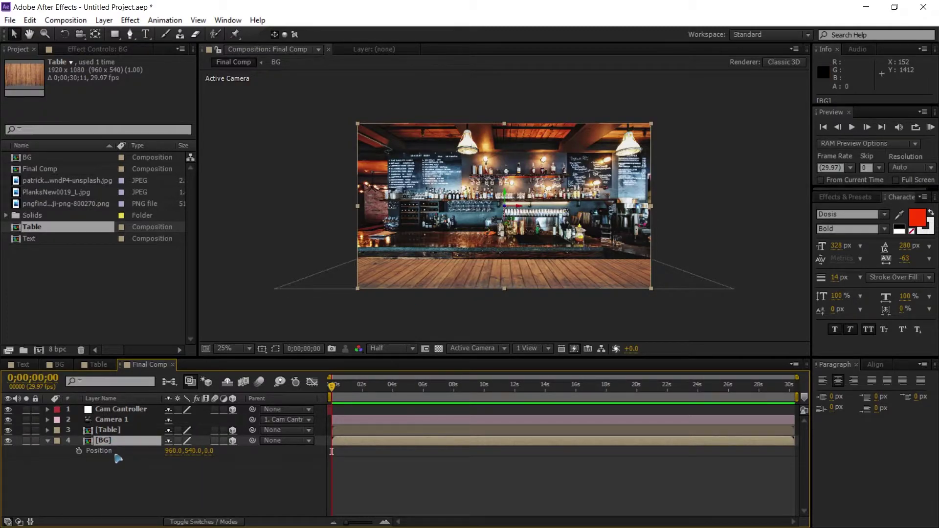
left_click_drag(209, 451, 896, 412)
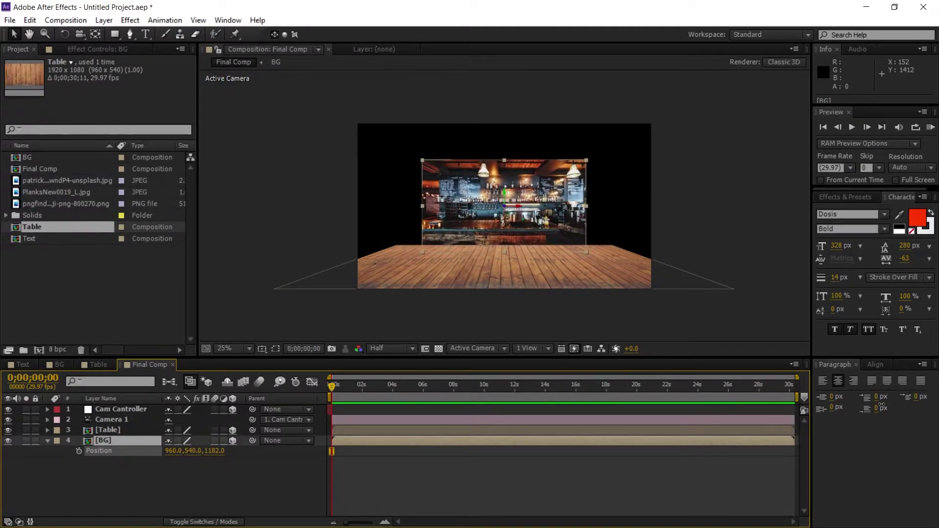
left_click_drag(214, 450, 239, 451)
left_click_drag(423, 214, 345, 231)
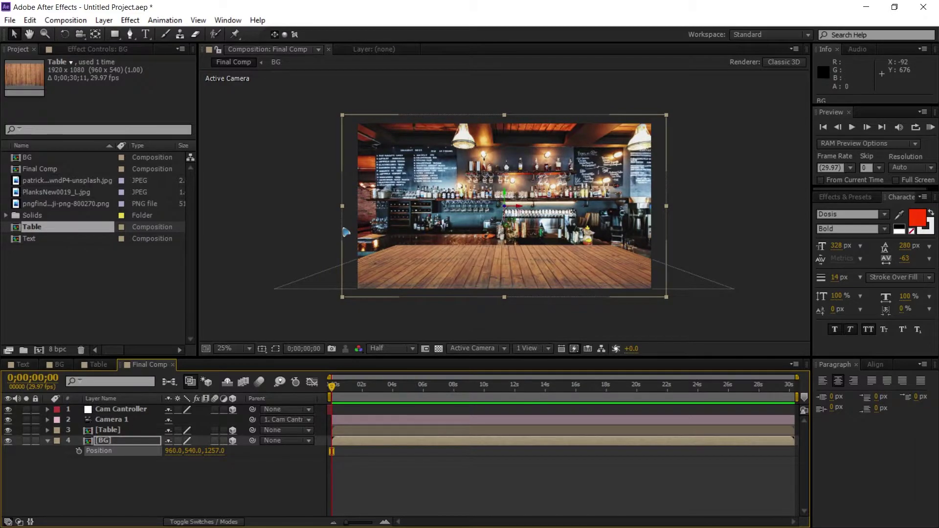
Move the Table layer 276 units toward the camera to Z -352, then zoom out to view the scene.
left_click(118, 430)
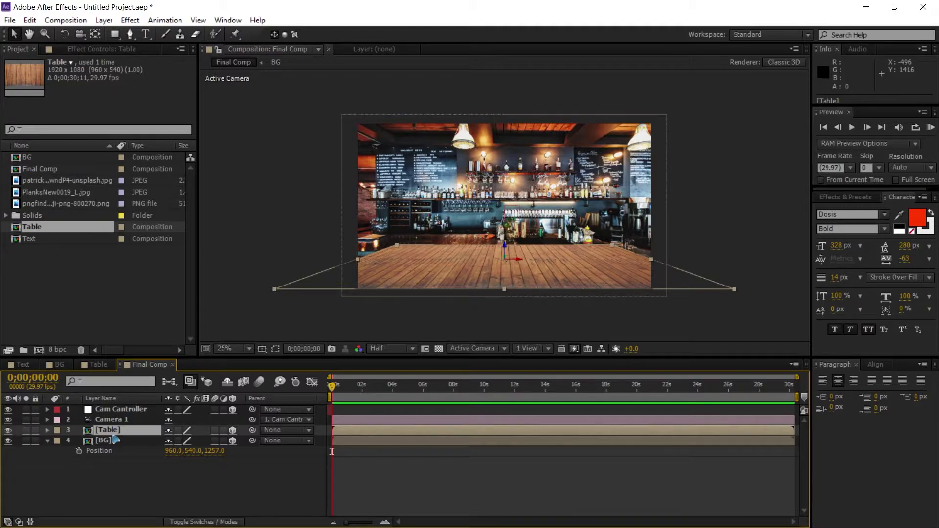
key("p")
left_click_drag(211, 441, 66, 475)
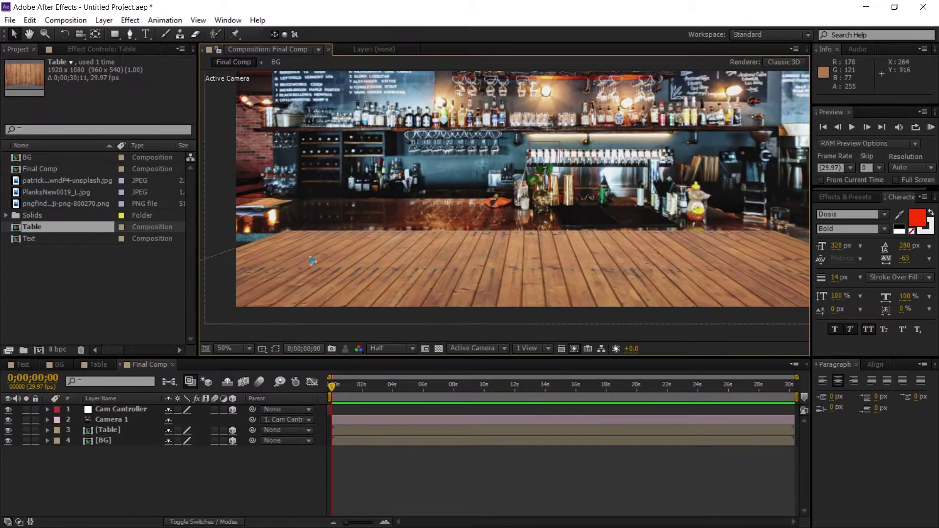
left_click_drag(312, 260, 470, 268)
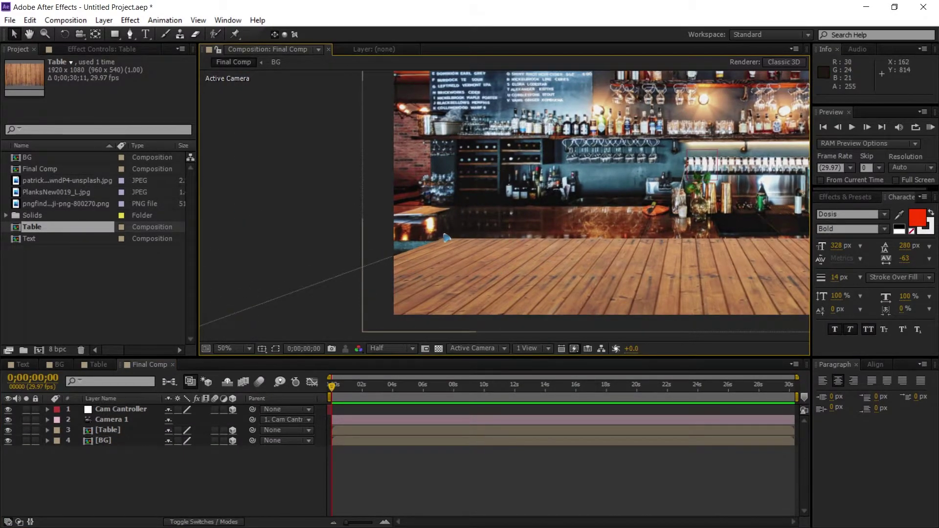
scroll(583, 279, "down", 2)
left_click_drag(490, 302, 381, 341)
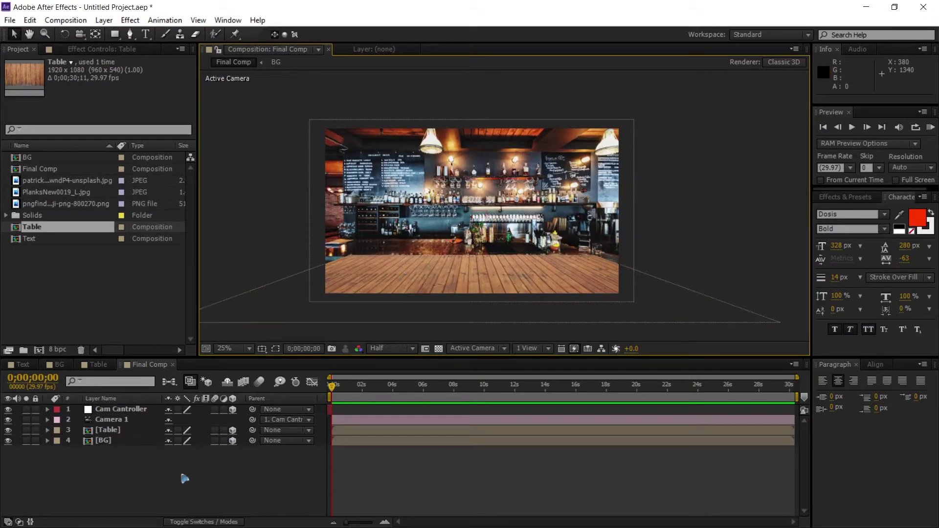
Place the Text comp above Table in Final Comp as a 3D layer, then open the Text comp.
left_click(44, 283)
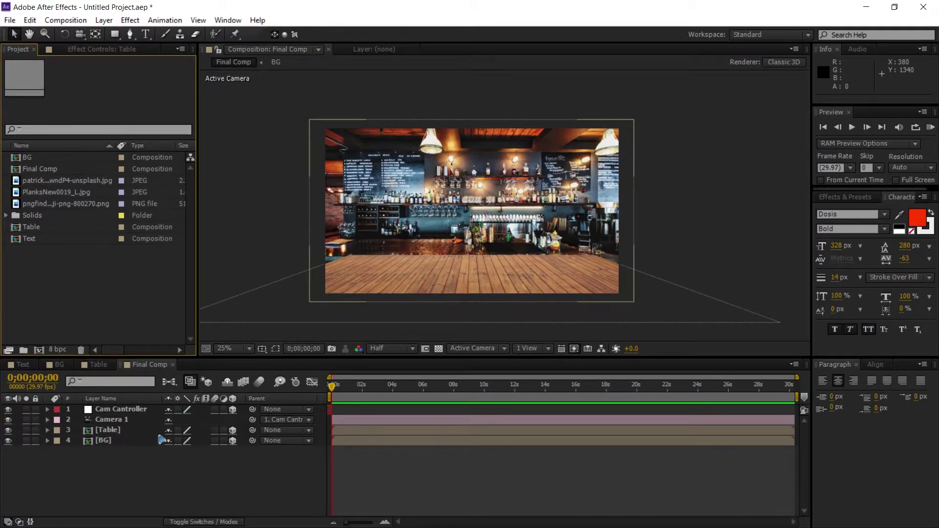
left_click(44, 242)
left_click_drag(51, 248, 132, 428)
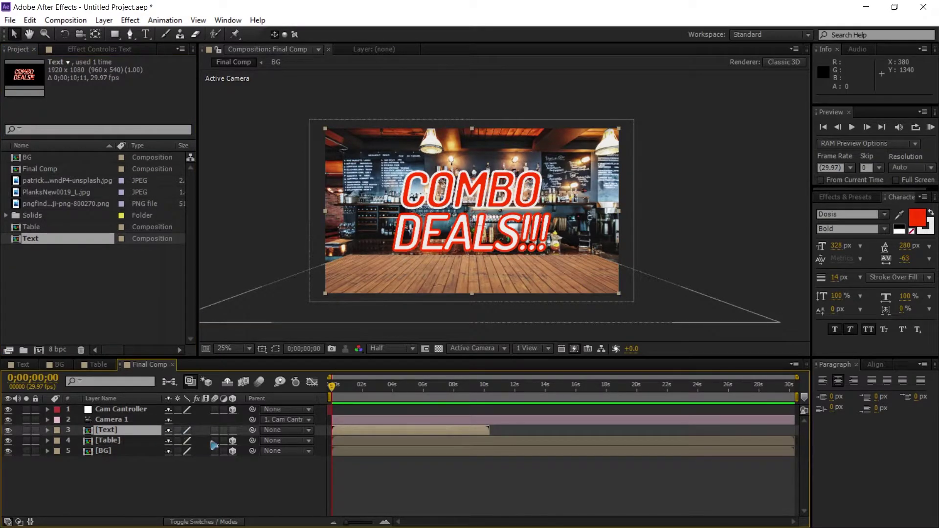
left_click(233, 430)
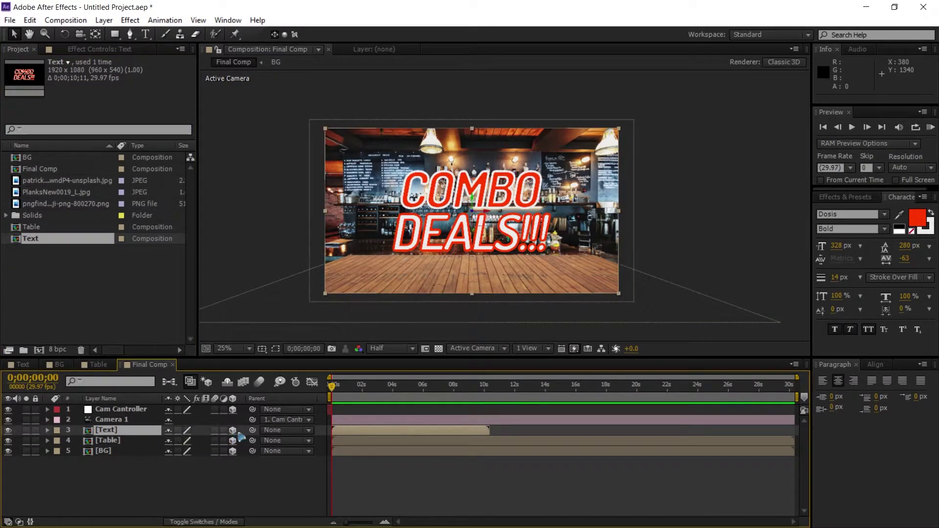
left_click(133, 499)
double_click(115, 432)
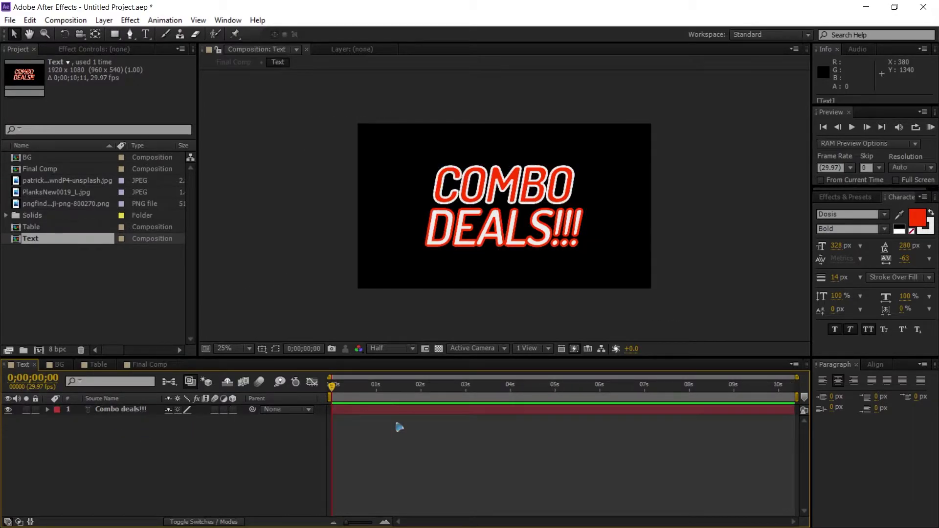
Add a Position animator to the COMBO DEALS!!! text and set its Y offset to 865.
left_click(343, 411)
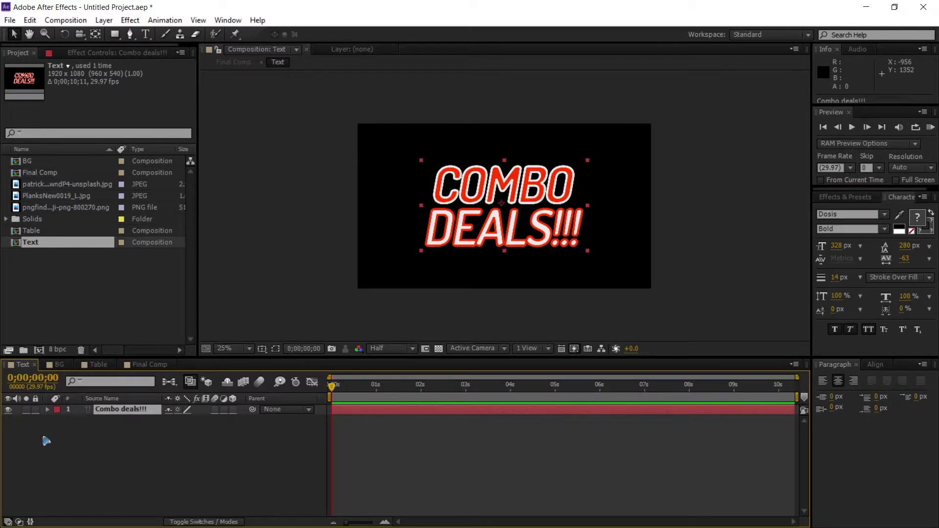
left_click(48, 409)
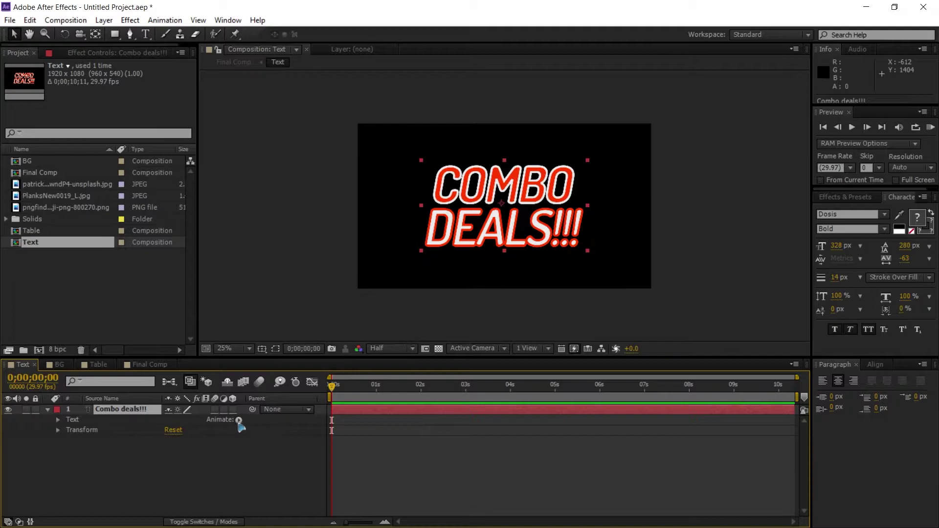
left_click(239, 420)
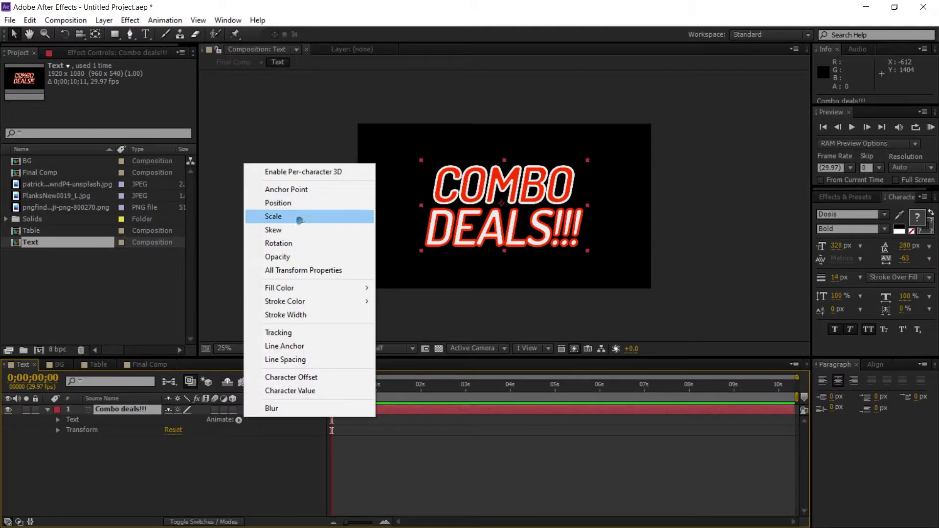
left_click(315, 204)
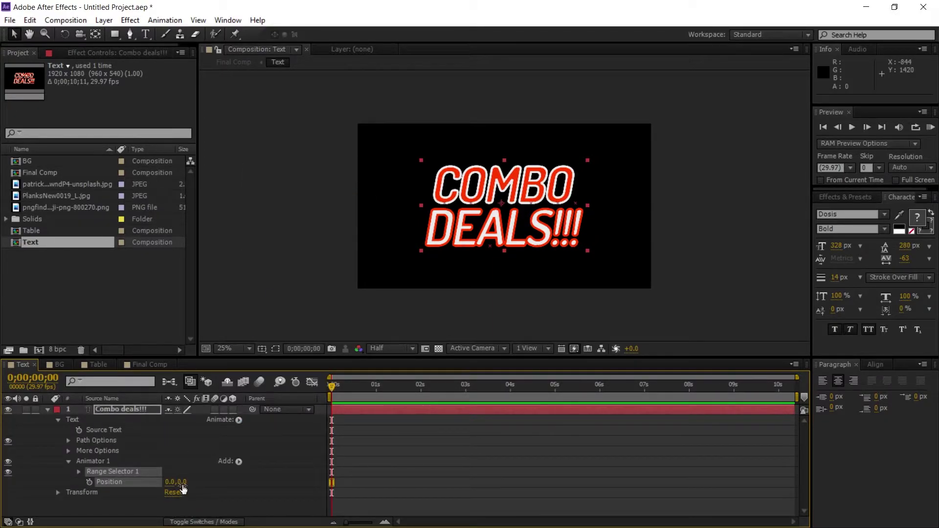
left_click_drag(182, 482, 782, 415)
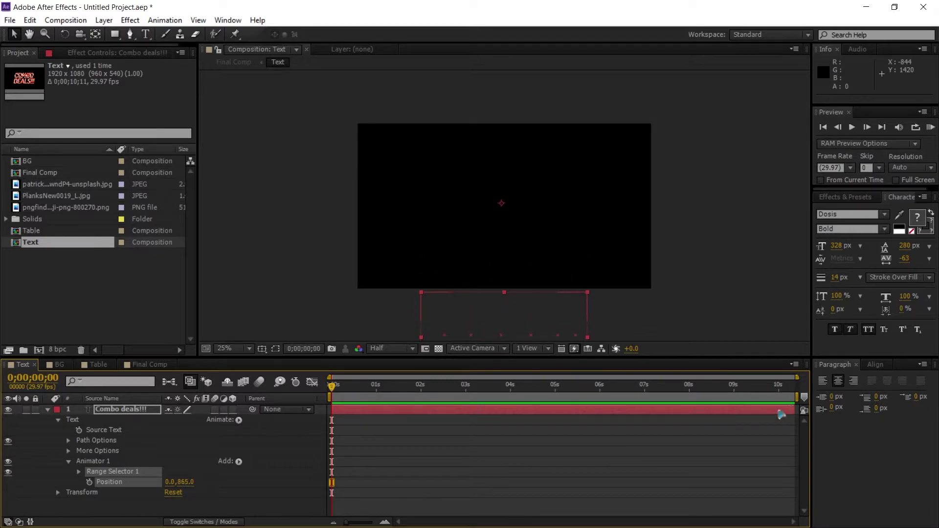
Expand Range Selector 1's Advanced options to reach the Shape dropdown.
left_click(79, 472)
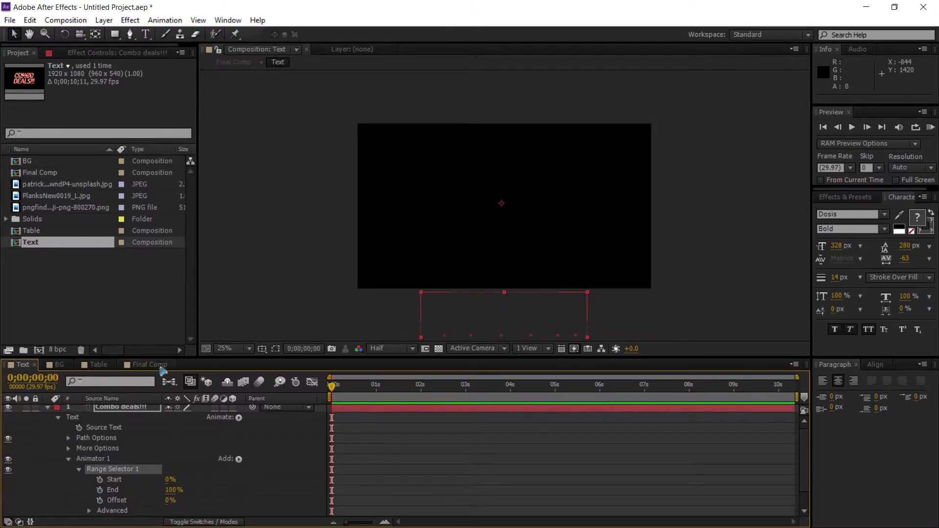
left_click_drag(166, 358, 165, 300)
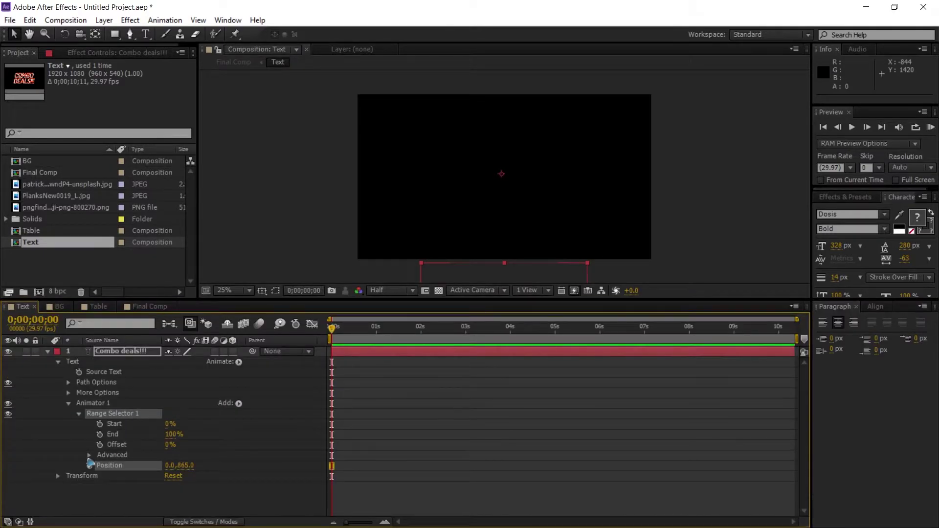
left_click(89, 456)
left_click(125, 471)
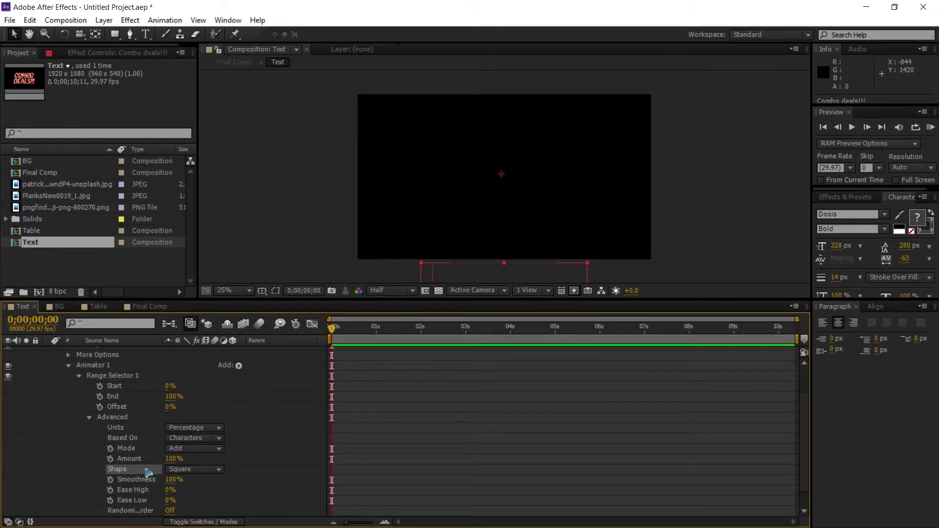
left_click(189, 470)
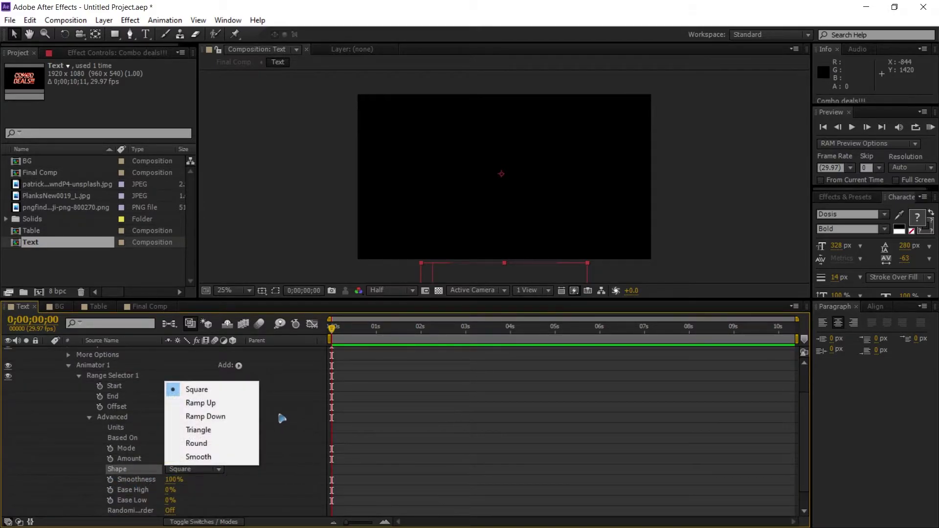
Set Shape to Ramp Up and keyframe Offset from -100% at 0s to 100% at 1s.
left_click(233, 401)
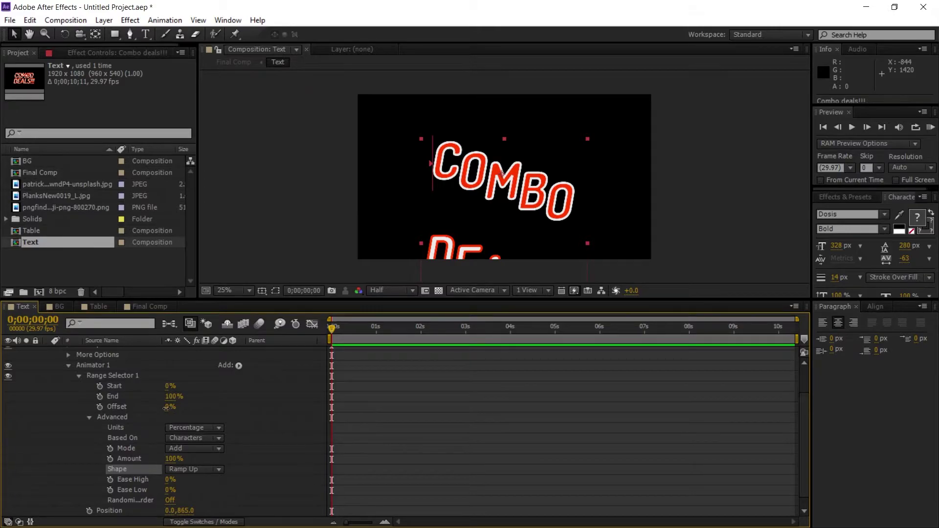
left_click_drag(166, 408, 117, 408)
left_click(100, 407)
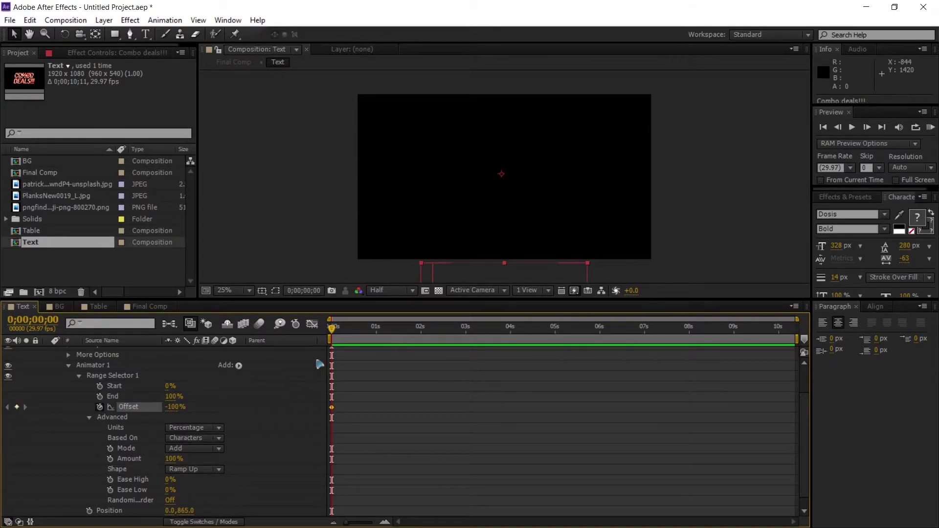
left_click_drag(338, 335, 380, 368)
left_click_drag(174, 407, 222, 408)
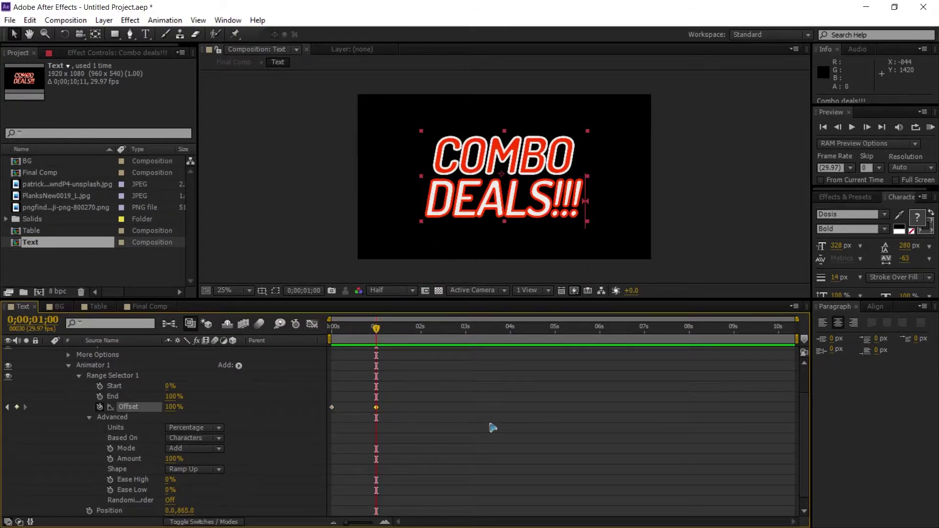
key("space")
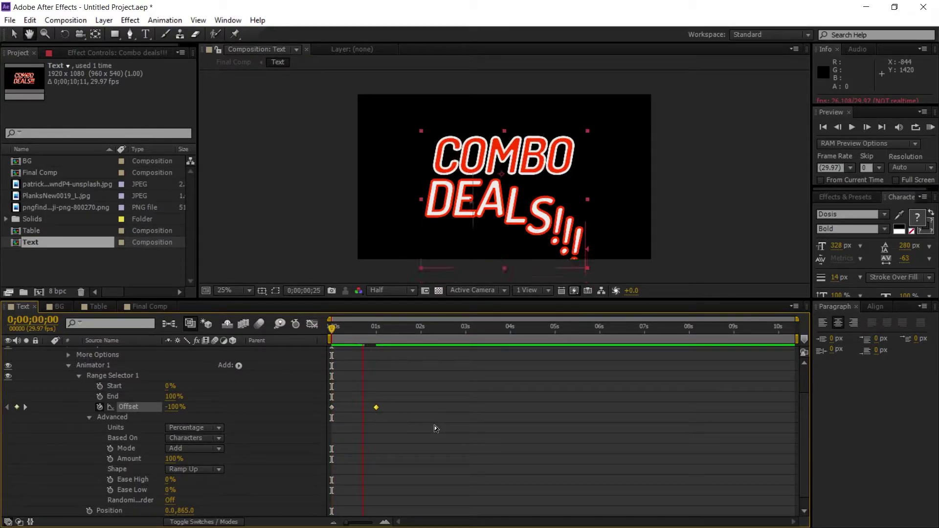
Set Ease High to 40% and Ease Low to 60%, then preview the title animation.
left_click(169, 480)
type("40")
key("Return")
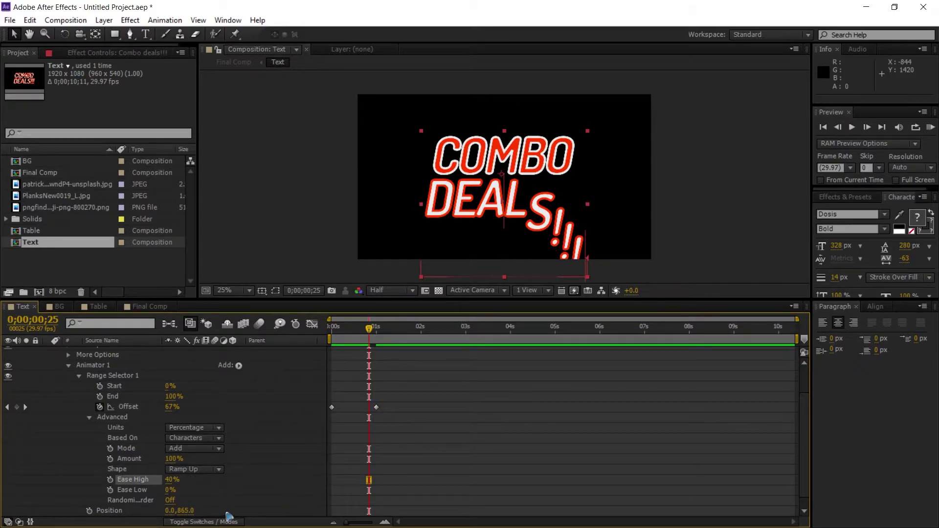
left_click(168, 490)
type("6")
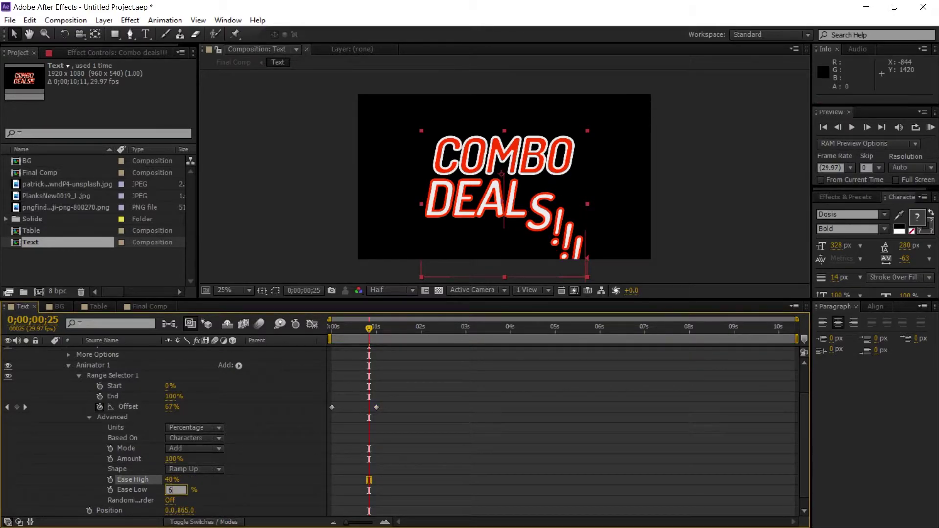
type("0")
key("Return")
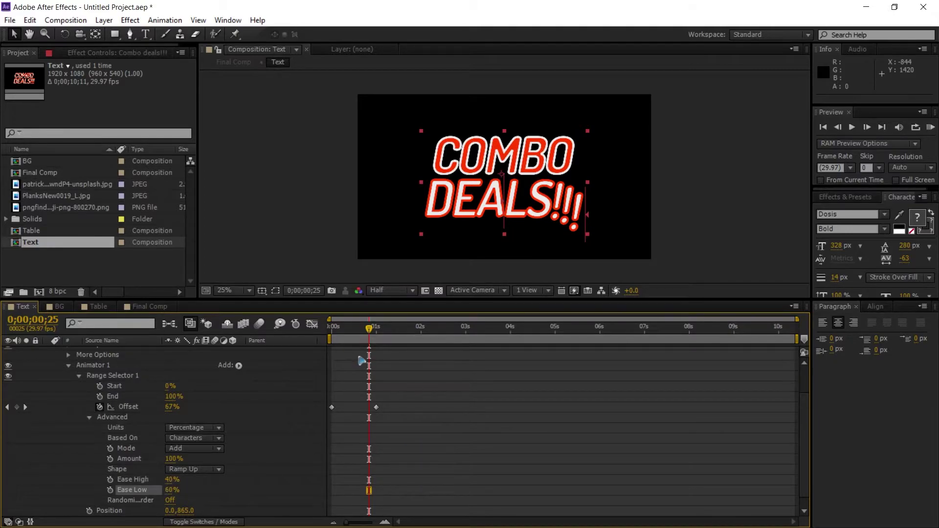
key("KP_0")
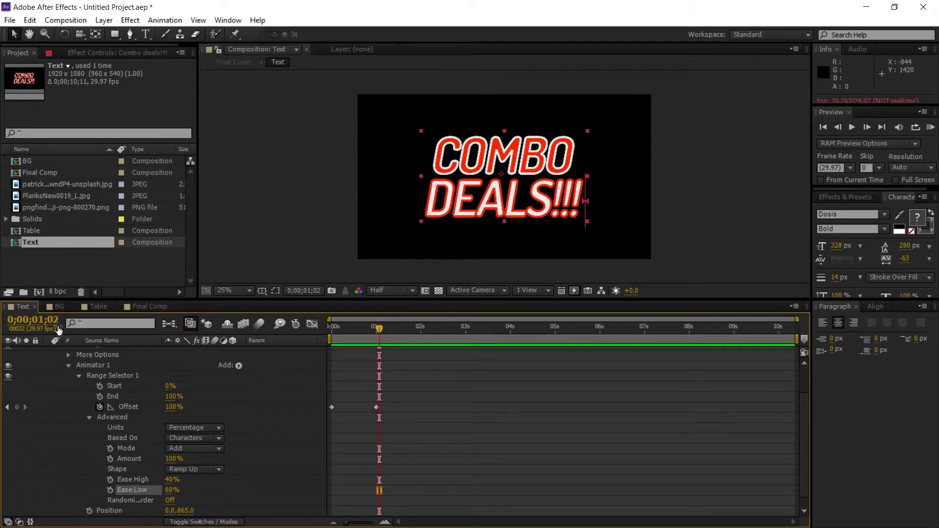
Preview Final Comp from the start and park the time indicator around 1 second.
left_click(156, 307)
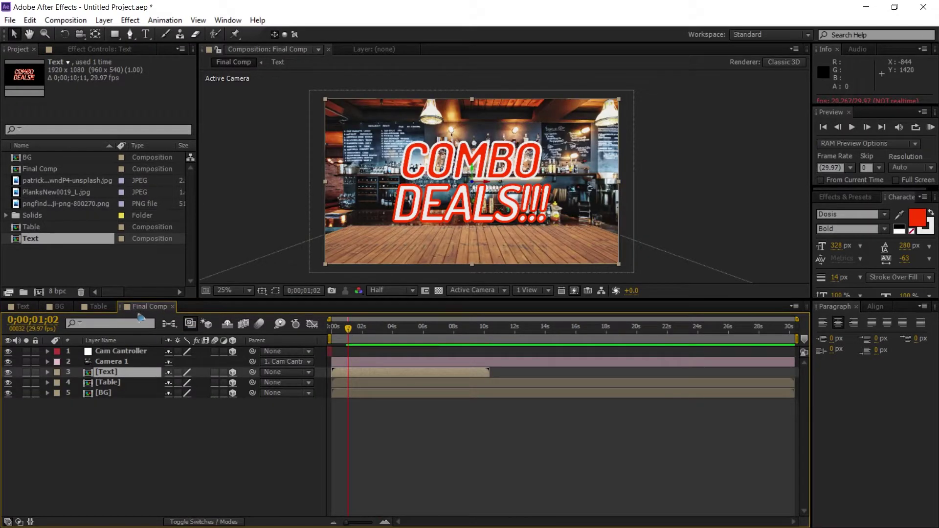
key("Home")
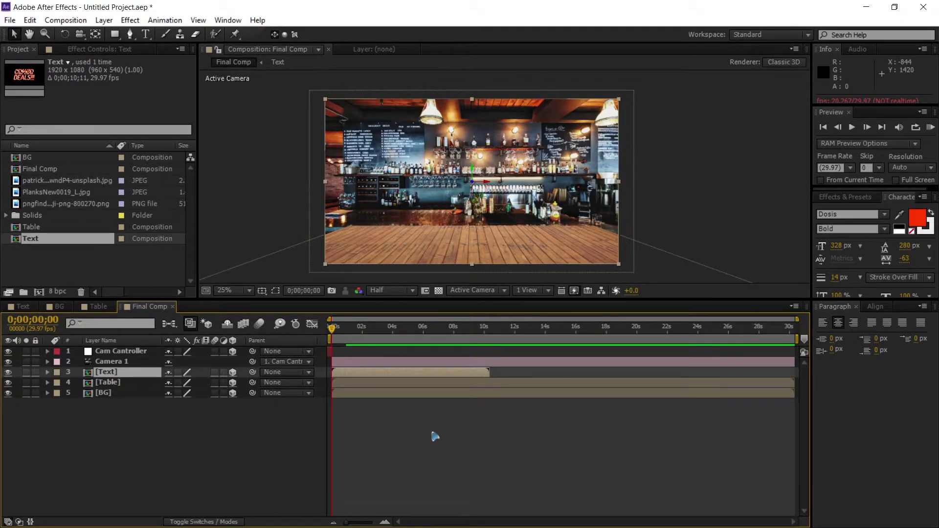
key("space")
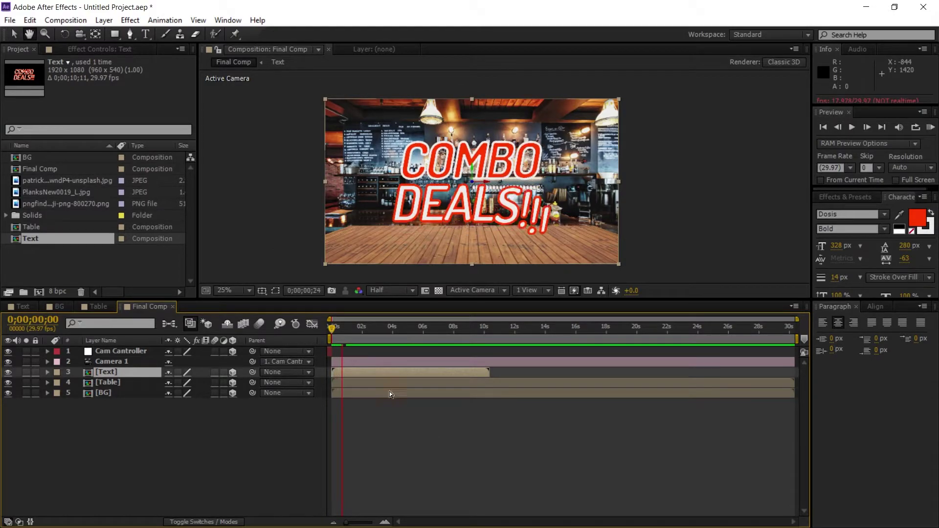
left_click(330, 349)
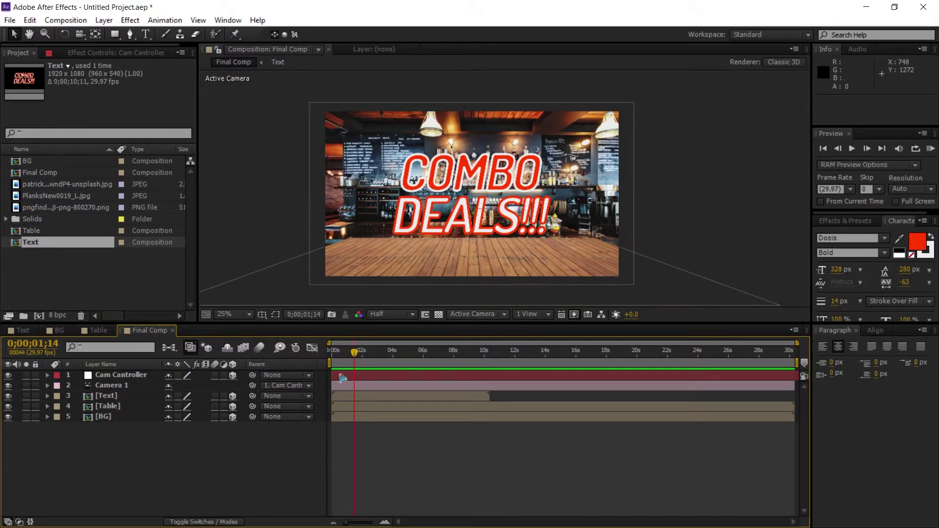
left_click(337, 367)
left_click_drag(337, 366, 352, 371)
Create Light 1 as a Spot light with Casts Shadows enabled.
left_click(103, 21)
mouse_move(196, 34)
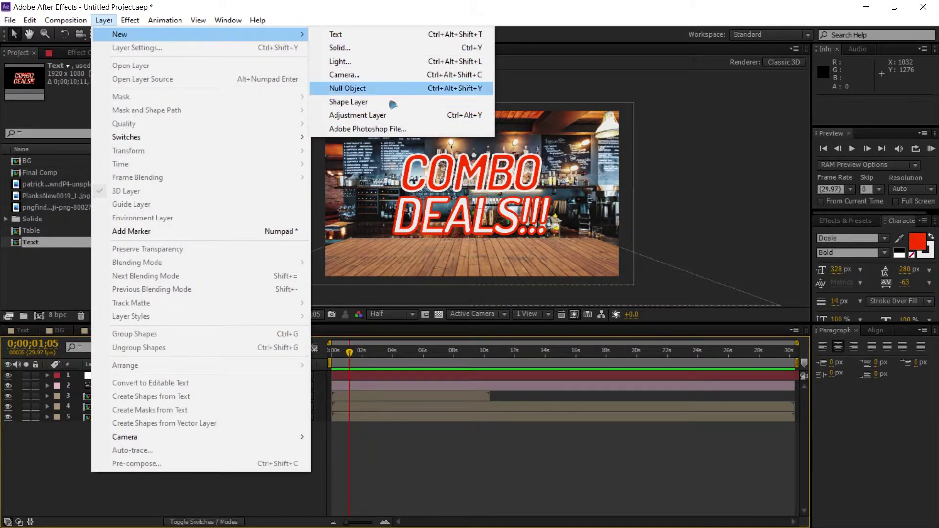
left_click(377, 61)
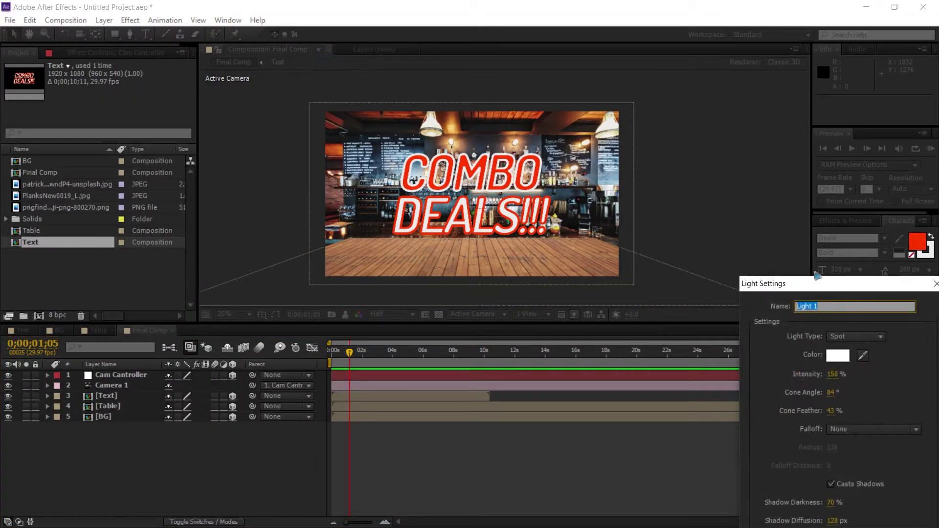
left_click_drag(816, 277, 368, 141)
left_click(420, 192)
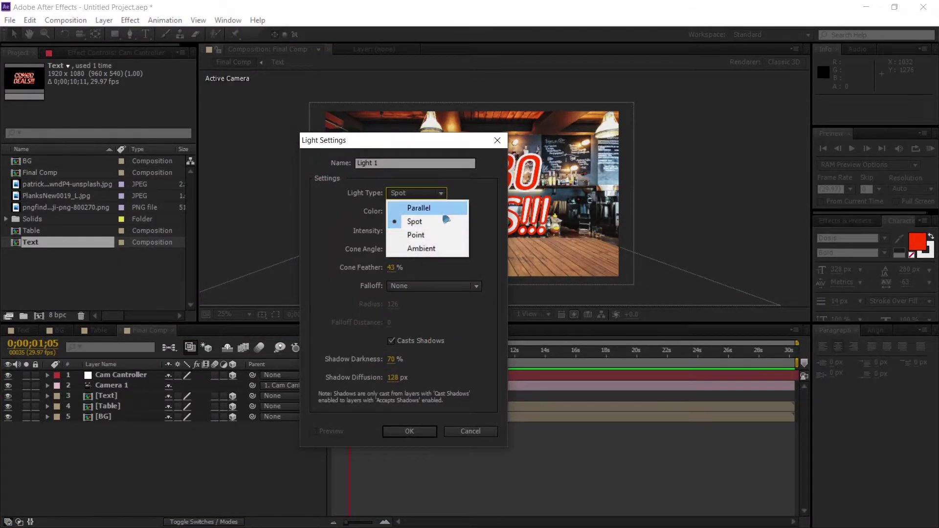
left_click(501, 208)
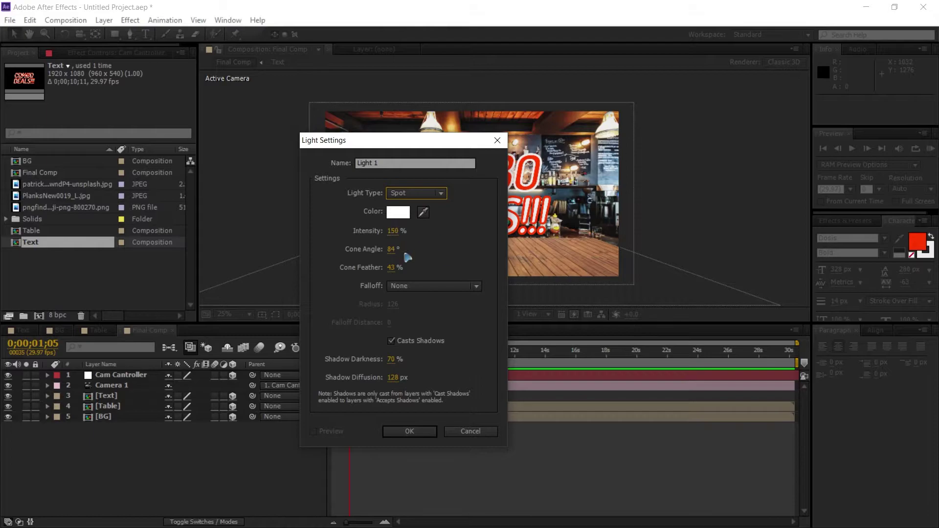
left_click(391, 343)
left_click(392, 342)
left_click(415, 431)
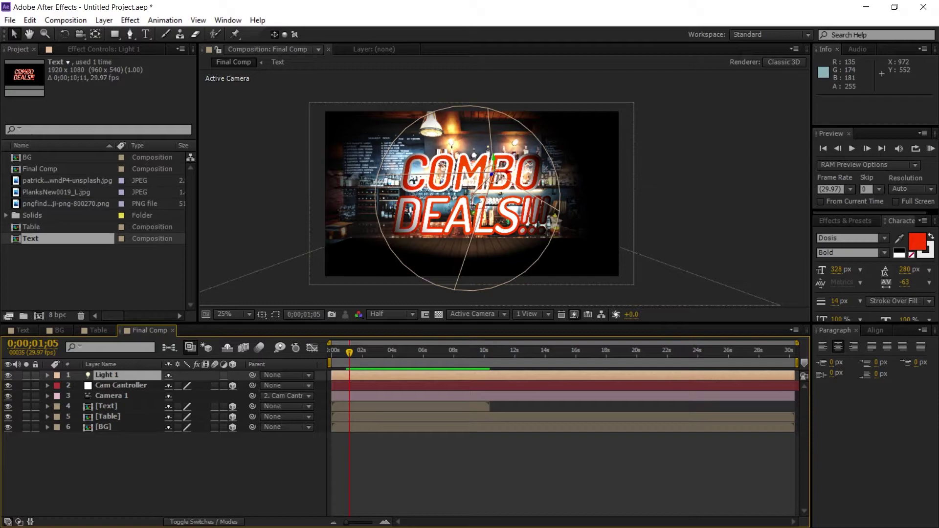
Aim Light 1 at the floor and raise it above the title so its cone lights the scene.
left_click_drag(477, 200, 474, 268)
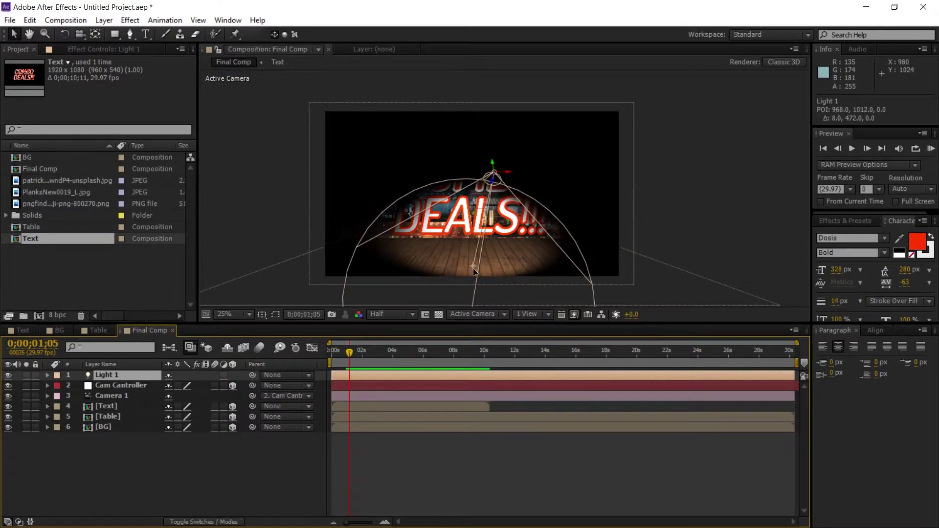
left_click_drag(499, 194, 465, 154)
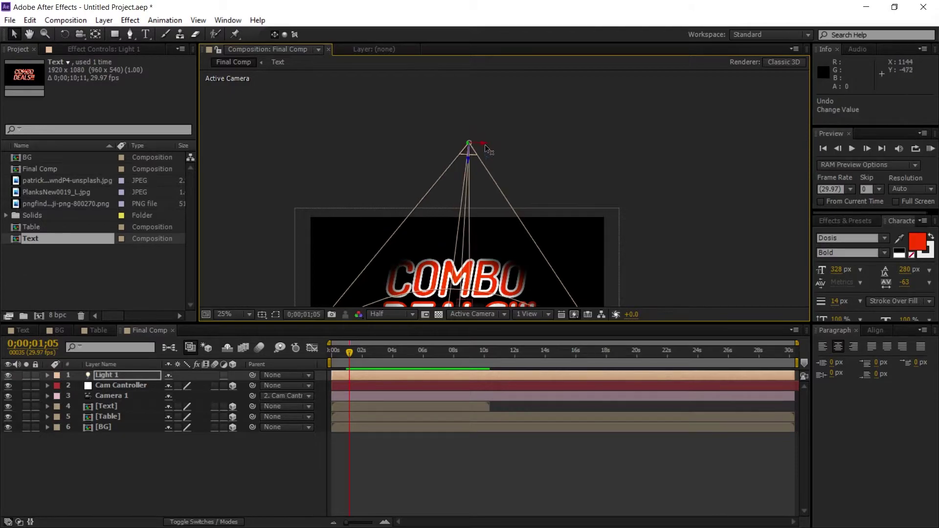
left_click_drag(484, 145, 462, 199)
key("ctrl+z")
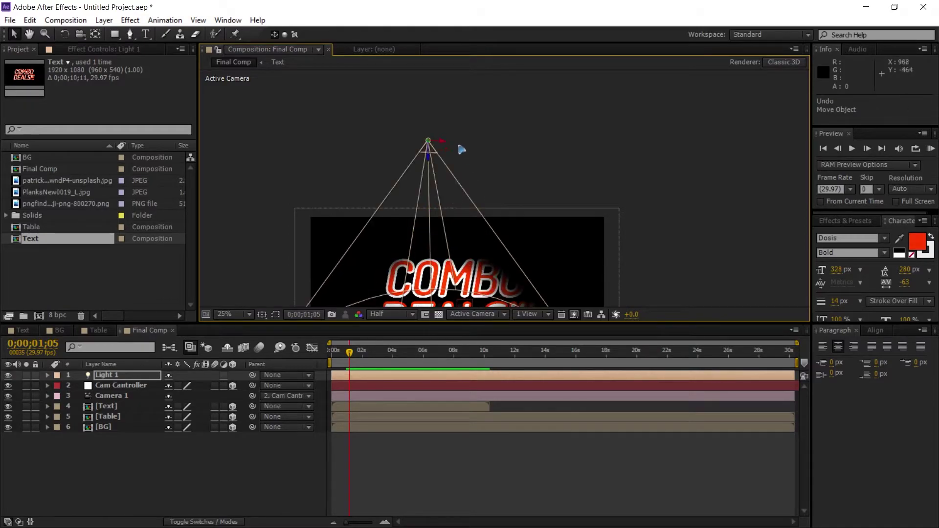
left_click(429, 123)
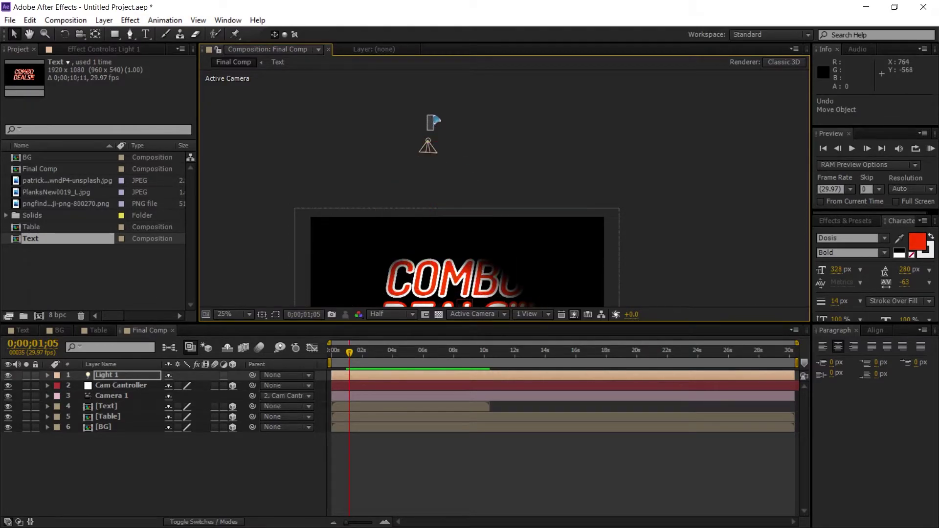
left_click(428, 143)
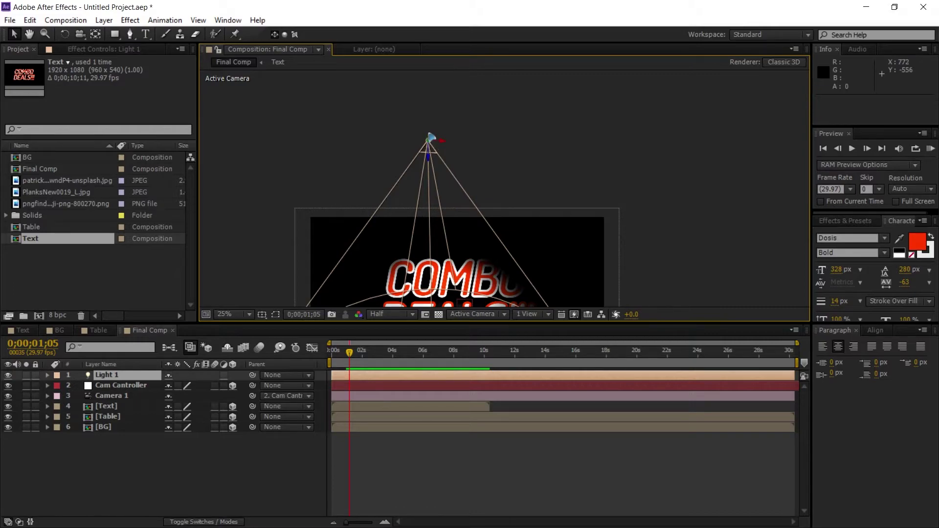
left_click_drag(430, 139, 460, 173)
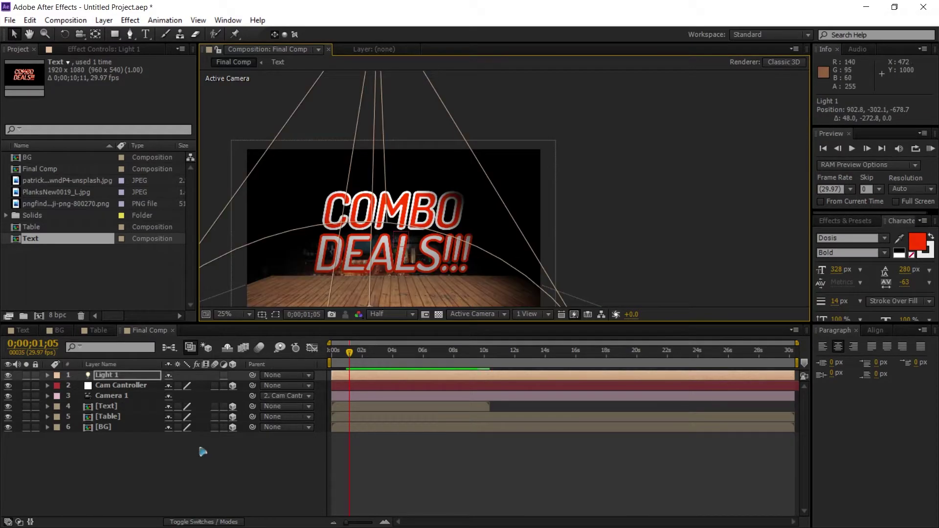
left_click(163, 477)
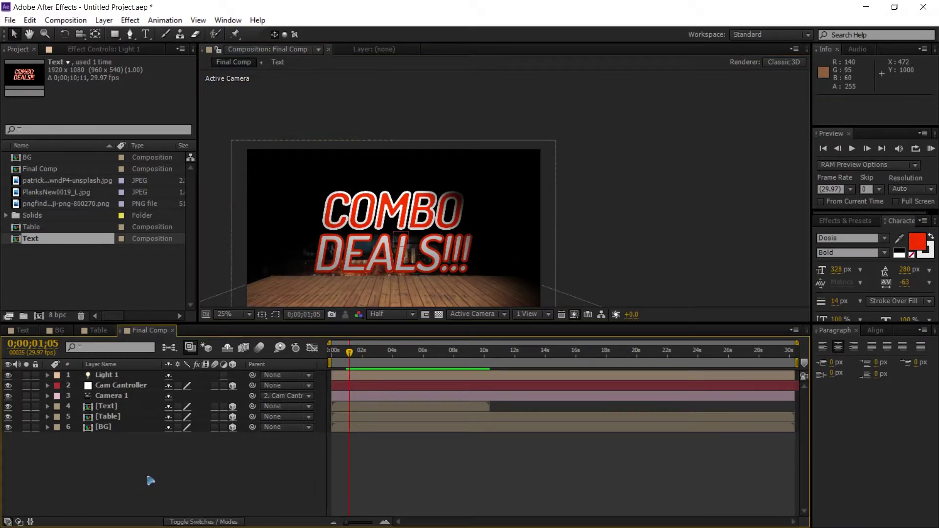
Set the BG layer's Accepts Lights material option to Off.
left_click(106, 406)
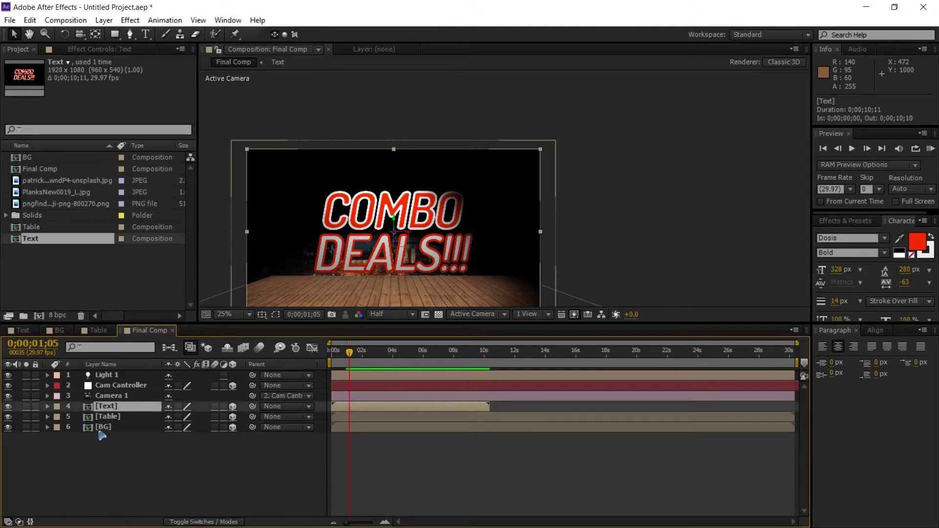
left_click(103, 427)
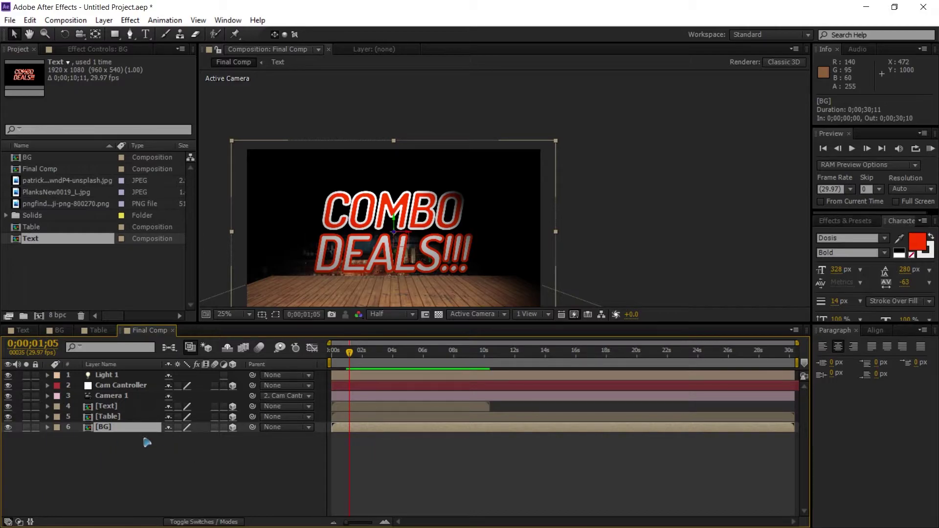
key("a")
key("a")
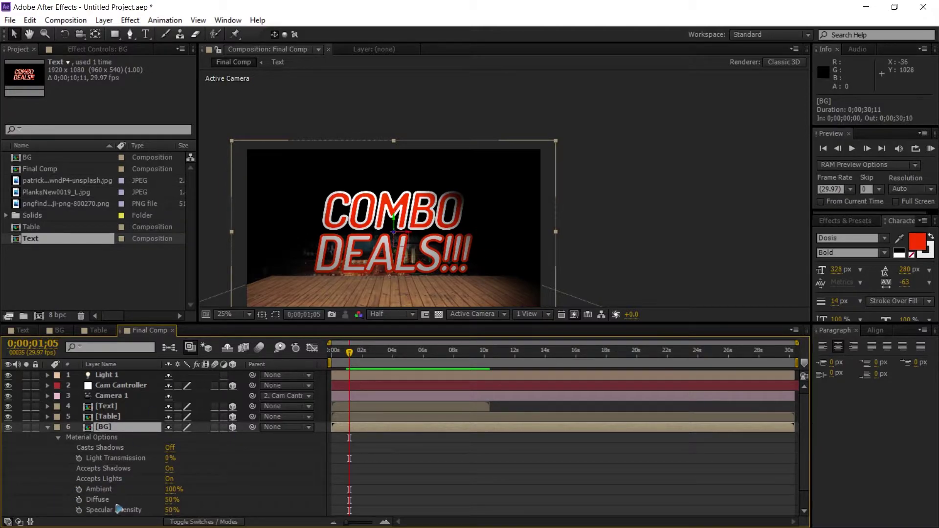
left_click(169, 480)
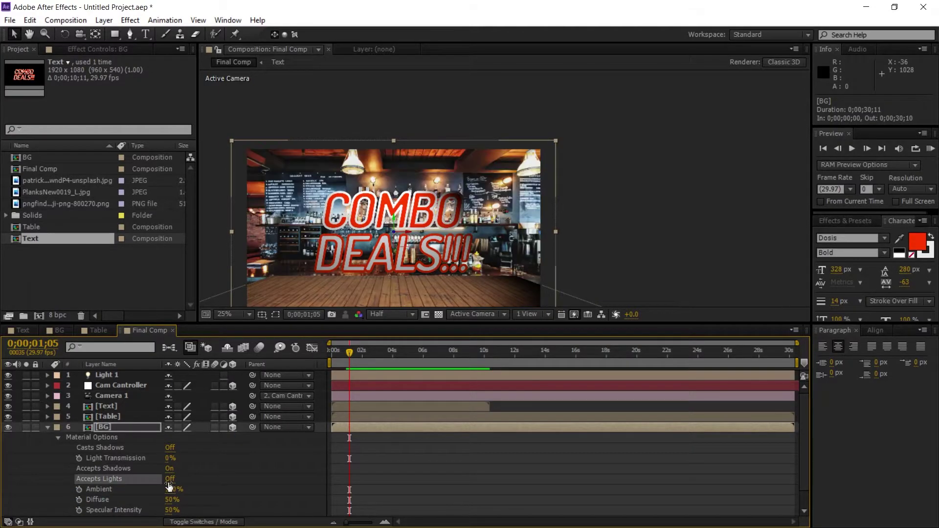
left_click(48, 427)
Check the Table's Material Options, then set the Text layer's Casts Shadows to On.
left_click(109, 416)
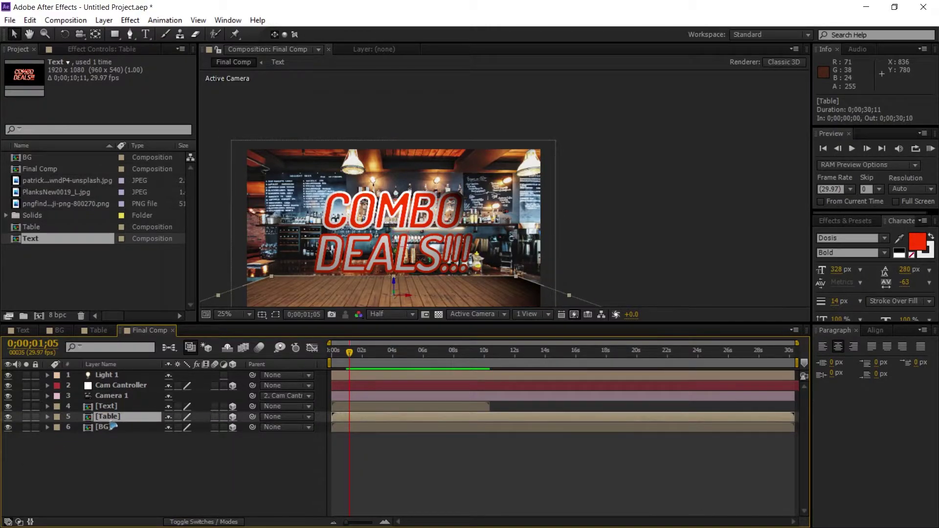
key("a")
key("a")
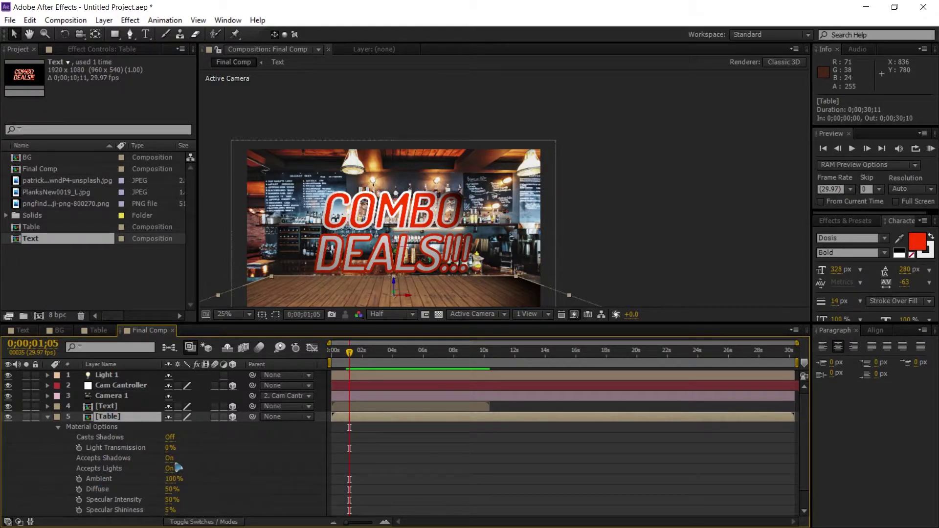
left_click(47, 416)
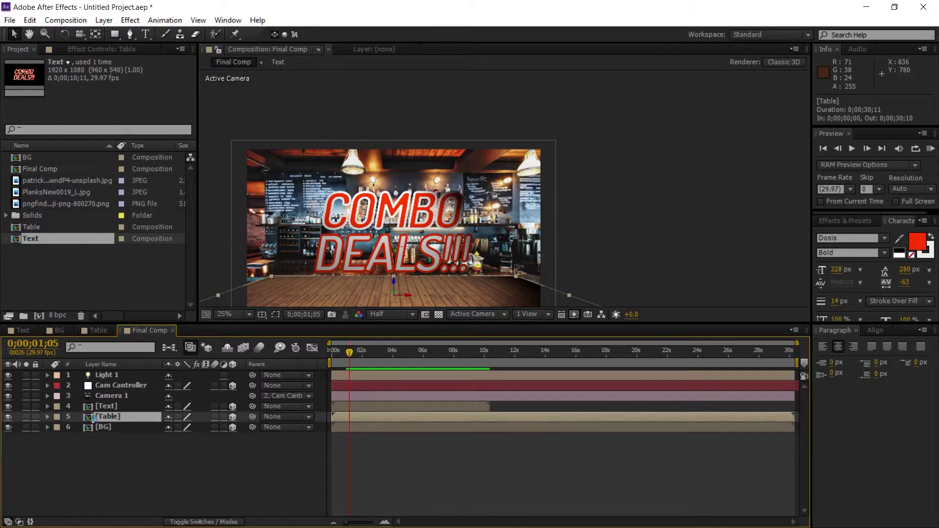
left_click(106, 406)
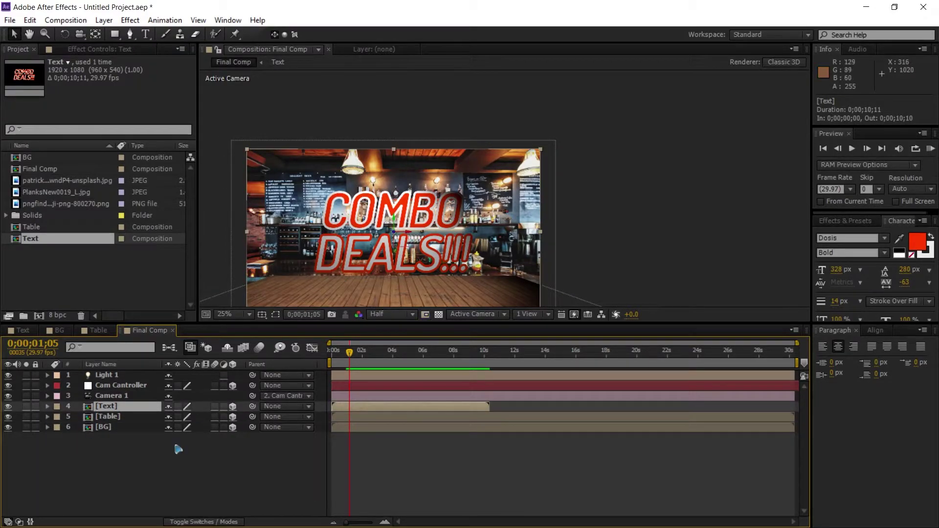
key("a")
key("a")
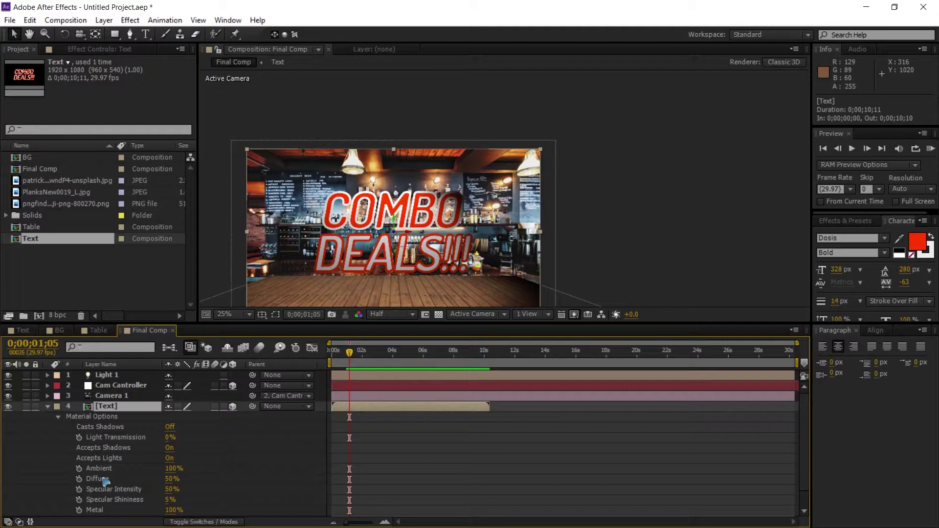
left_click(125, 429)
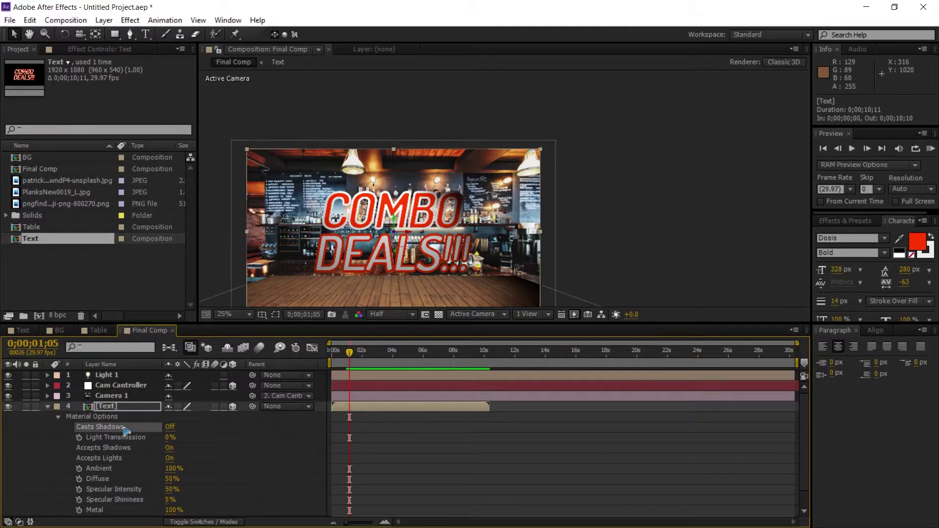
left_click(170, 427)
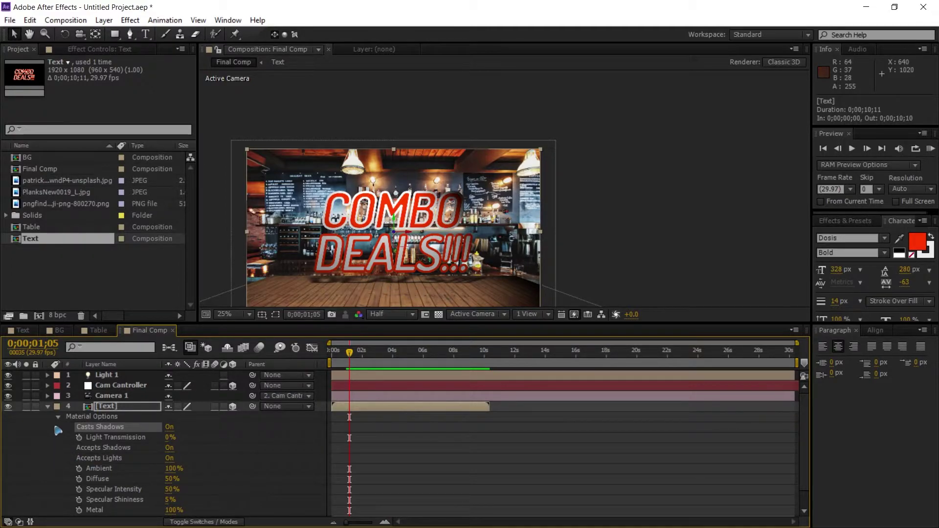
left_click(47, 407)
Apply the Motion Tile effect to the Table layer.
key("k")
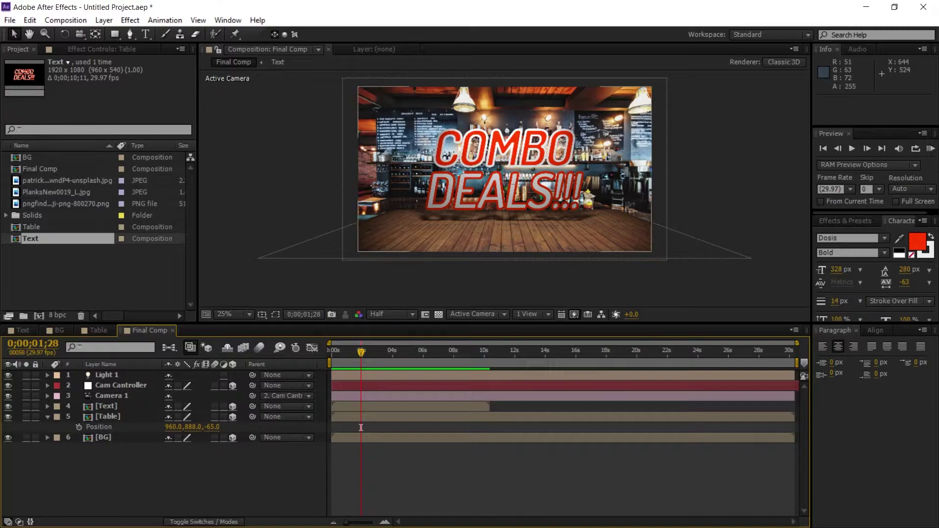
scroll(488, 191, "up", 2)
left_click_drag(378, 263, 592, 237)
key("v")
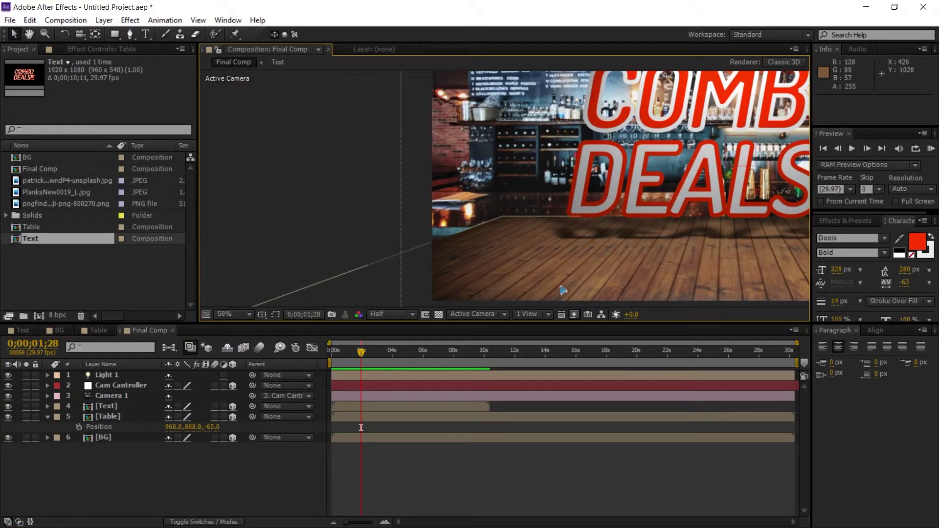
key("ctrl+5")
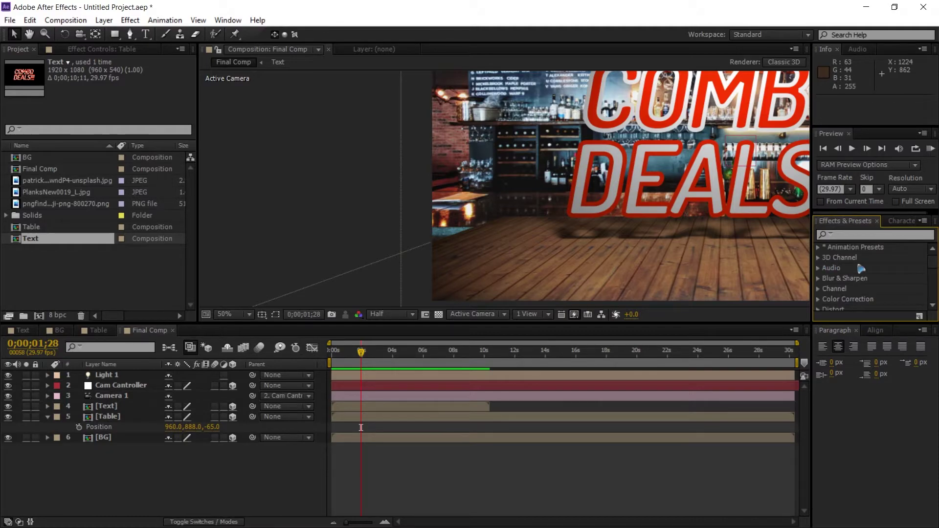
left_click(858, 235)
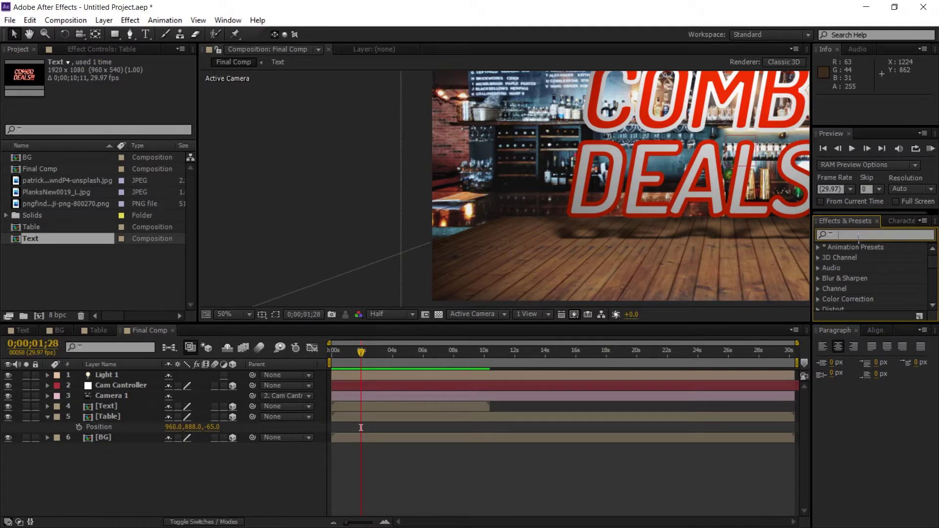
type("motion tile")
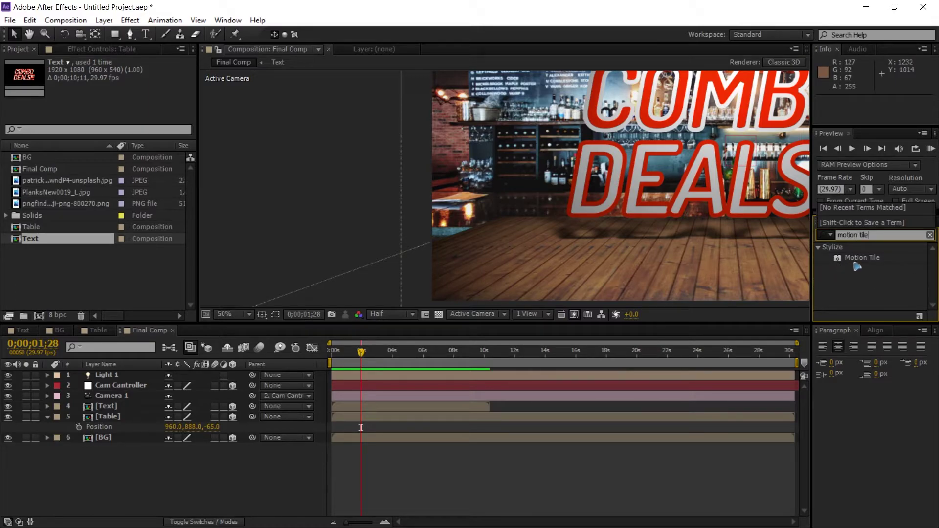
left_click_drag(858, 258, 99, 470)
left_click_drag(146, 447, 119, 419)
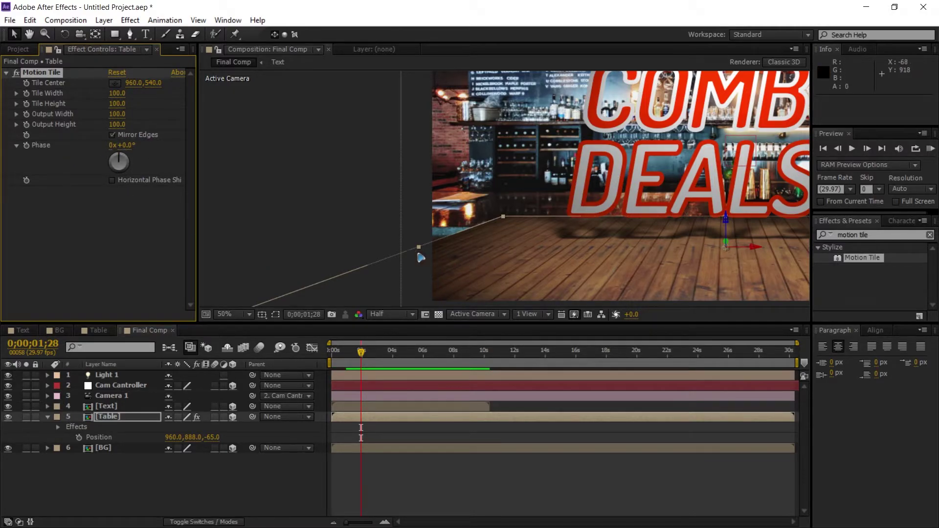
Set Motion Tile Output Width to 290 and preview the camera move.
left_click_drag(117, 114, 129, 114)
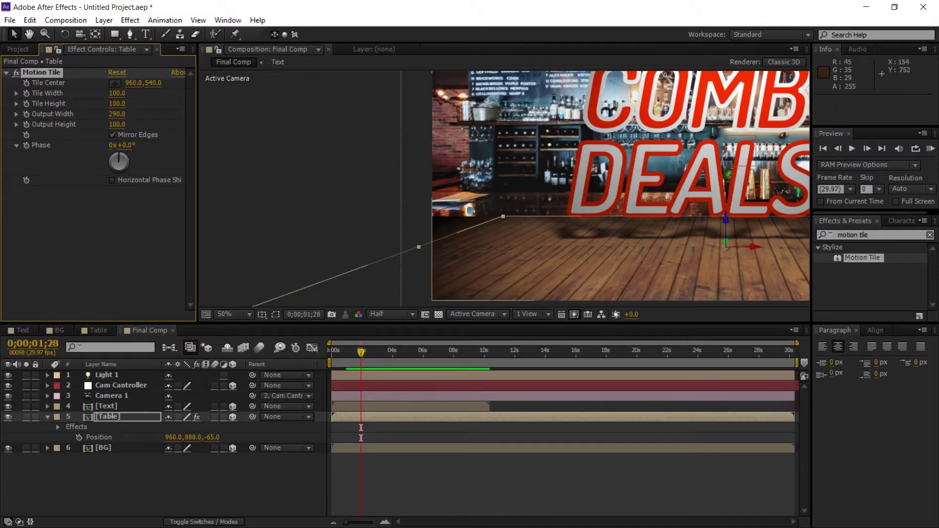
left_click(587, 242)
key("space")
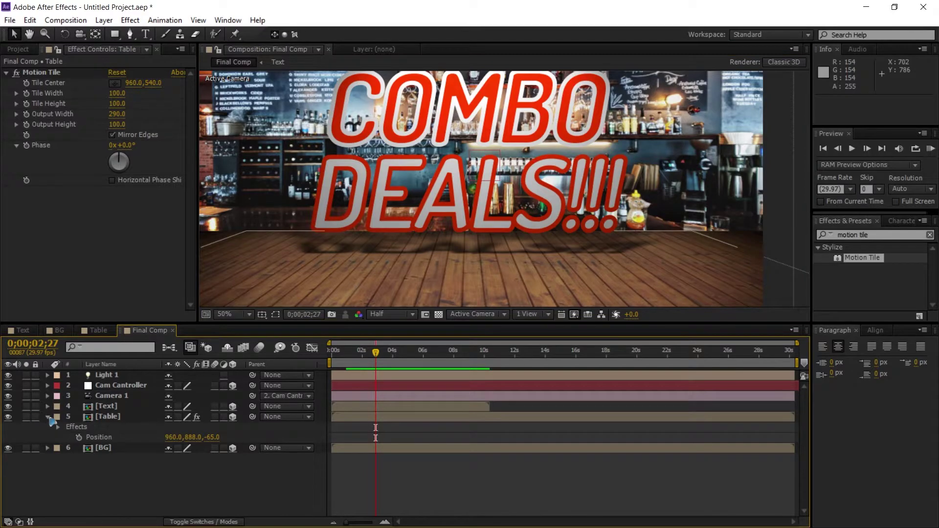
left_click(48, 417)
left_click(123, 426)
Apply Fast Blur to the BG layer with Blurriness 8.
key("ctrl+5")
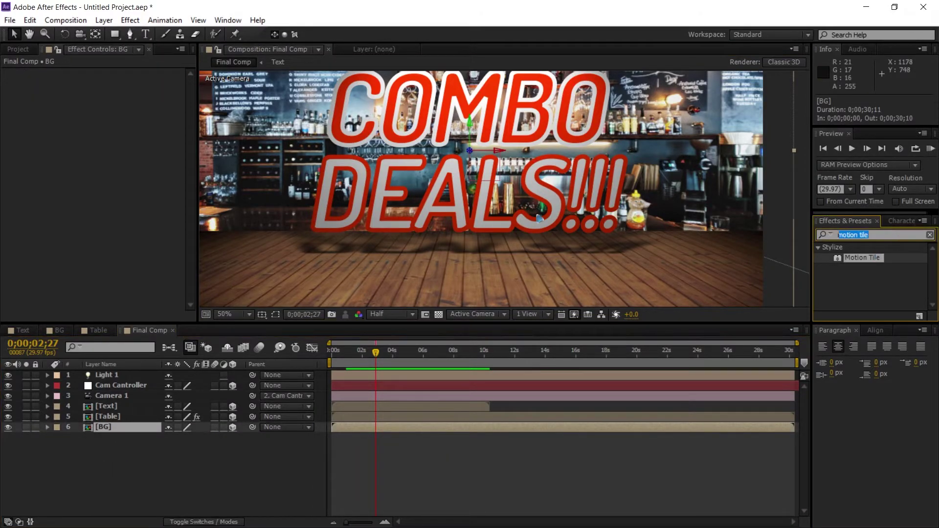
type("fast")
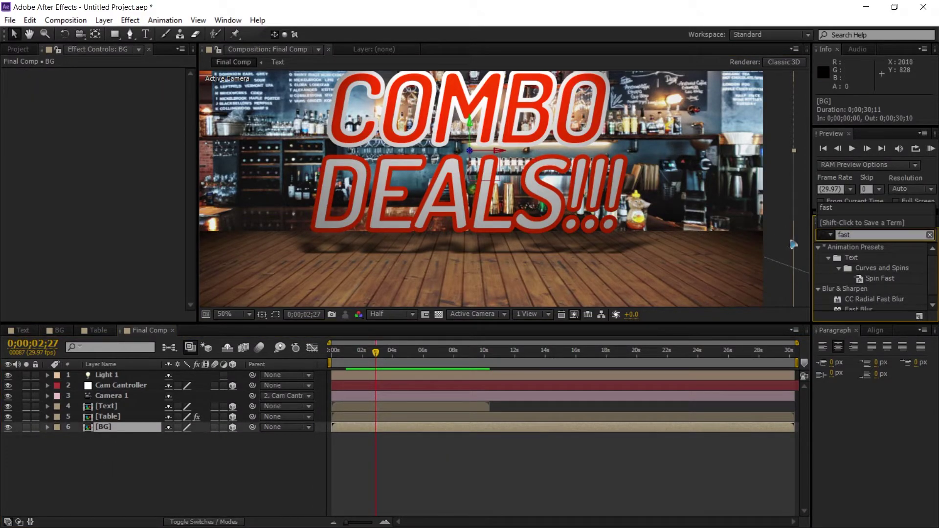
left_click_drag(859, 305, 120, 428)
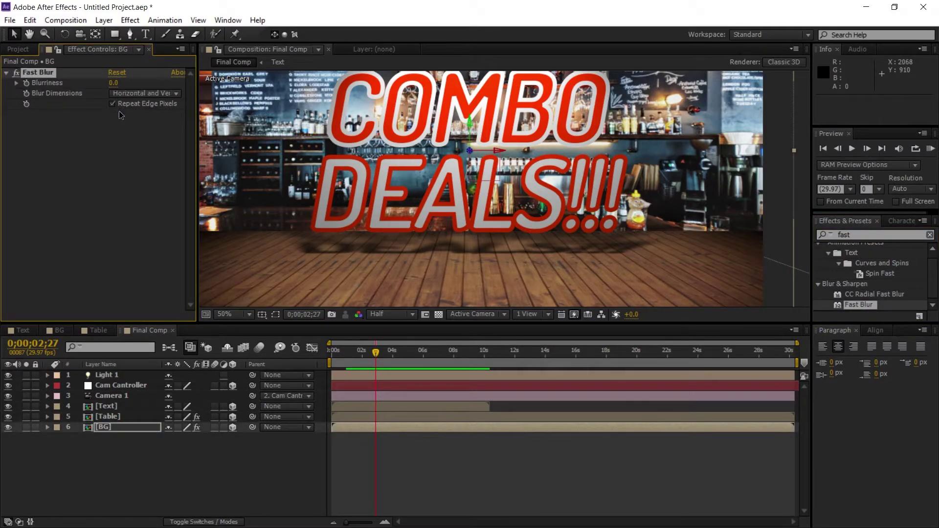
left_click_drag(113, 82, 118, 82)
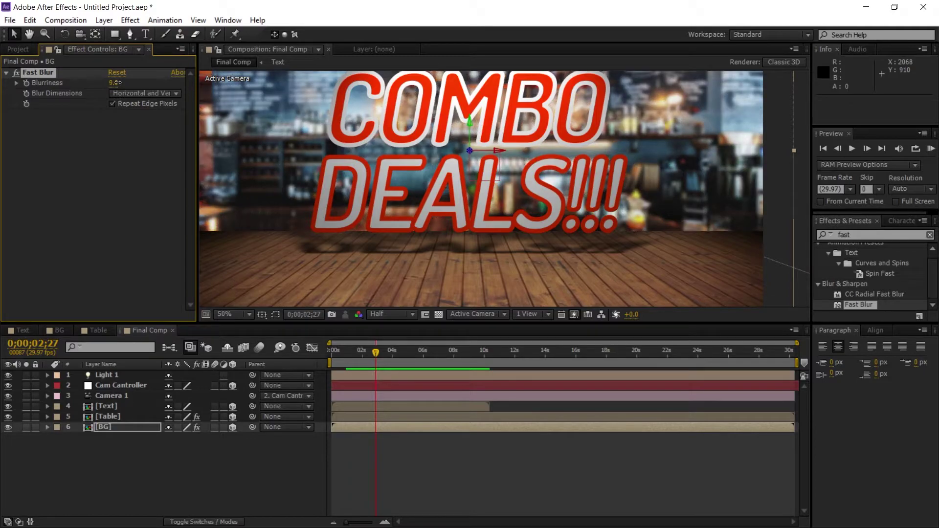
scroll(528, 253, "down", 2)
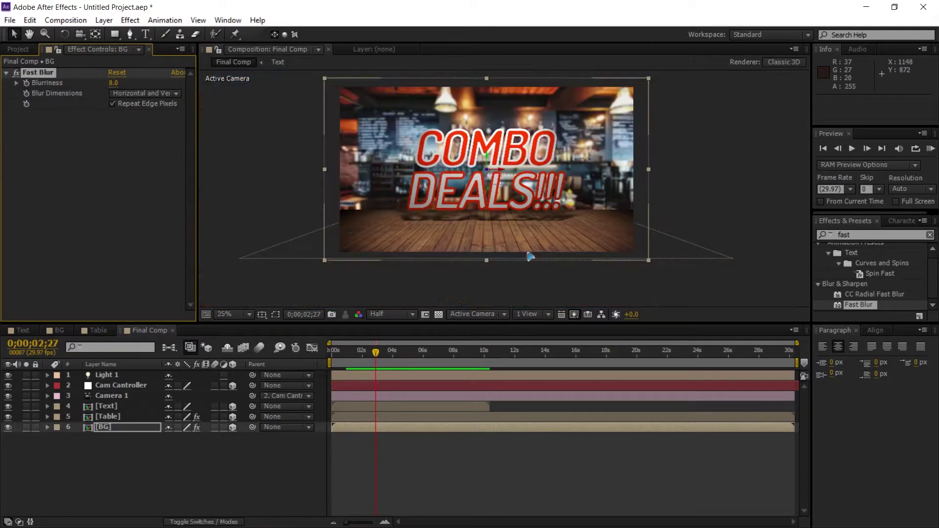
left_click(738, 204)
left_click(113, 428)
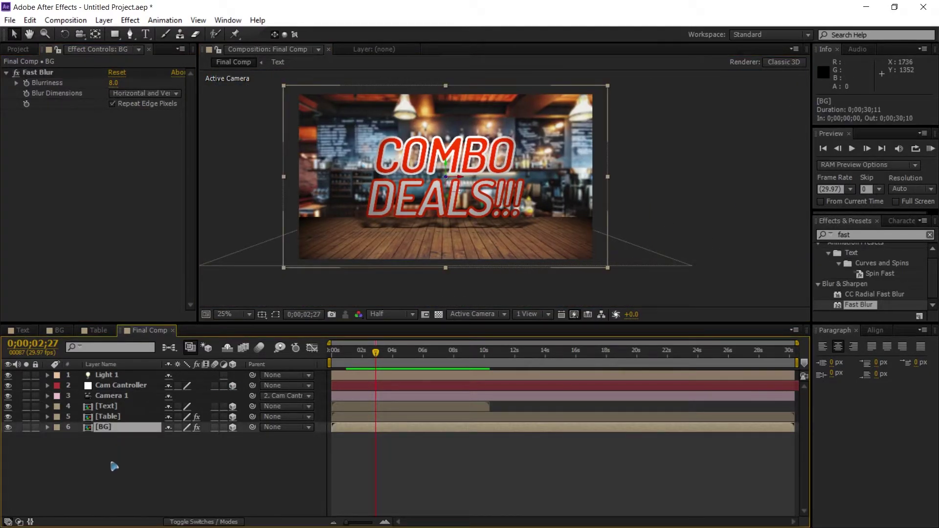
Create a new black solid layer, Black Solid 1.
left_click(84, 449)
left_click(104, 20)
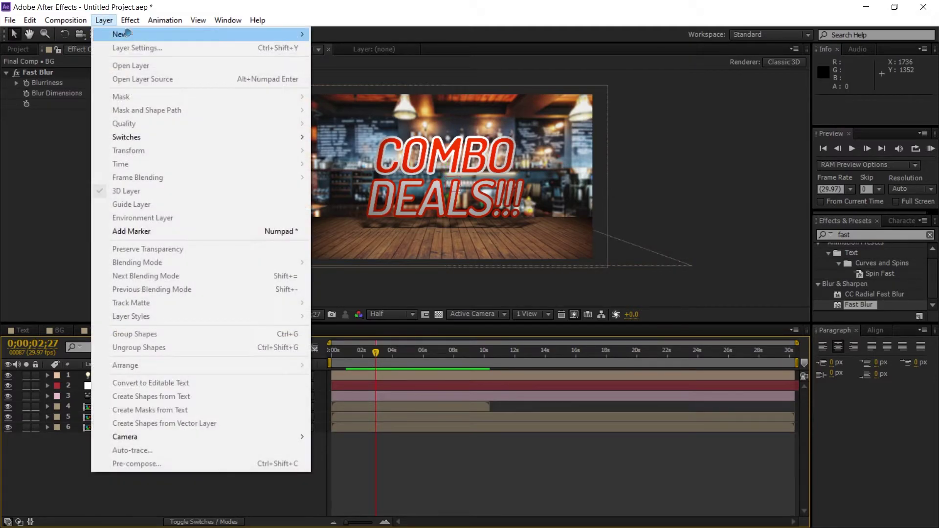
mouse_move(195, 34)
left_click(342, 47)
left_click(462, 344)
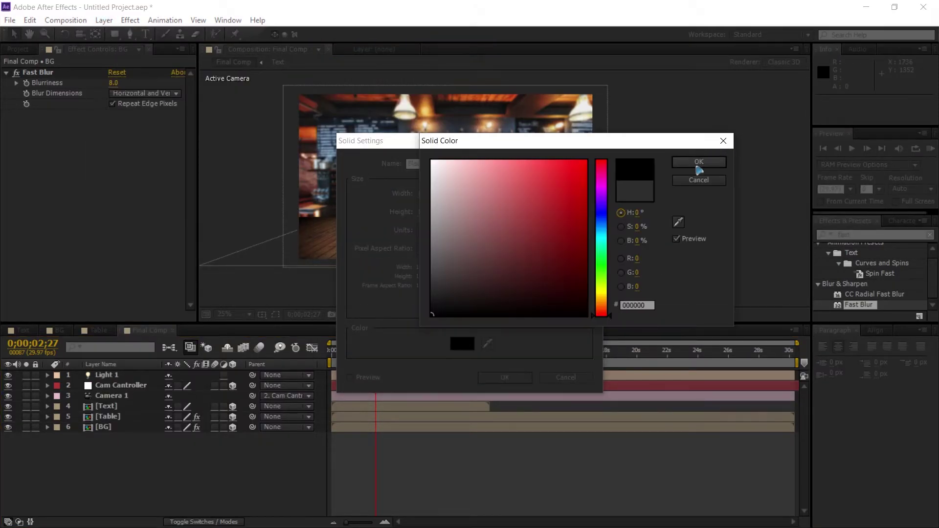
left_click(704, 159)
left_click(506, 379)
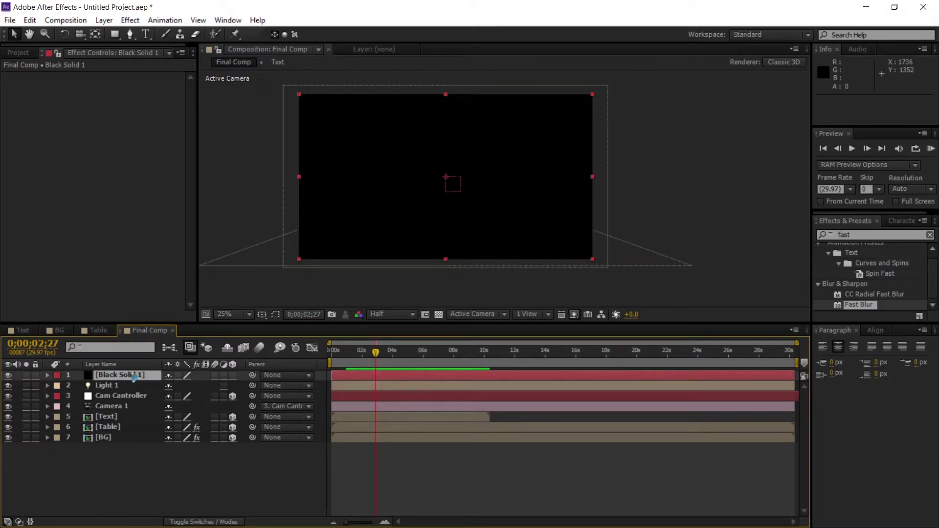
Move Black Solid 1 to the bottom of the layer stack, beneath BG.
left_click_drag(135, 378, 139, 470)
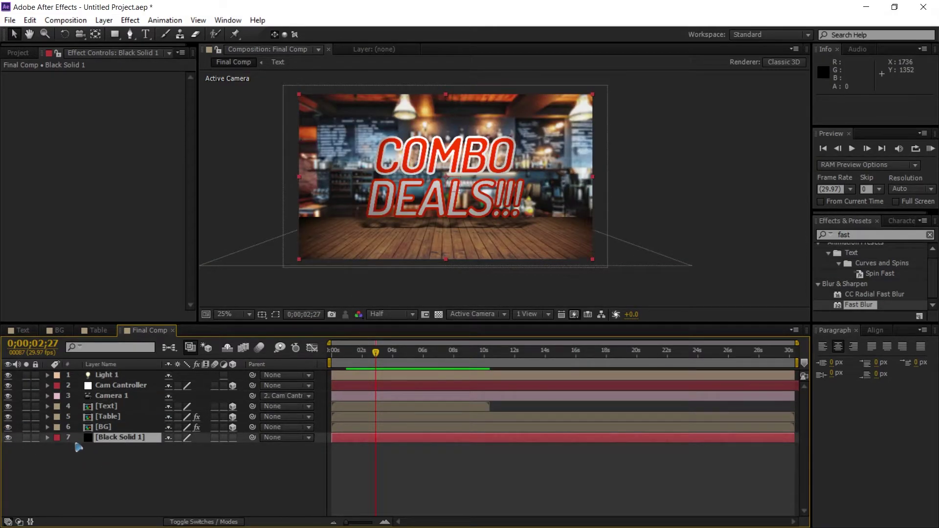
left_click(127, 473)
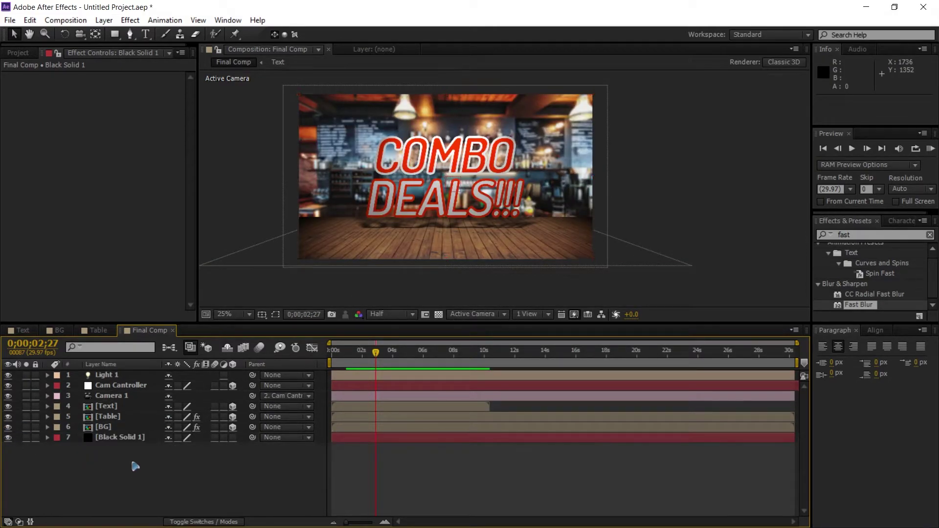
left_click(126, 428)
key("t")
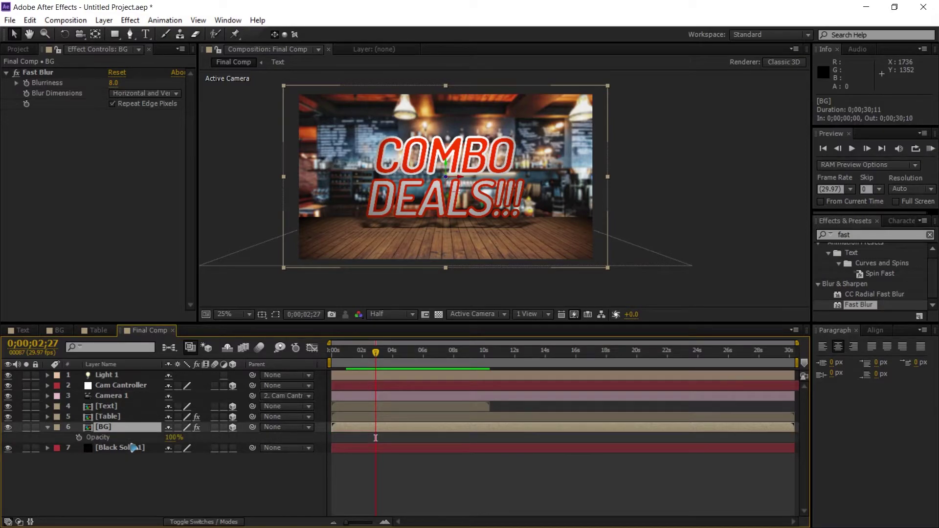
Lower the BG layer's Opacity to 41% and return to the Selection tool.
left_click_drag(169, 437, 144, 449)
key("F2")
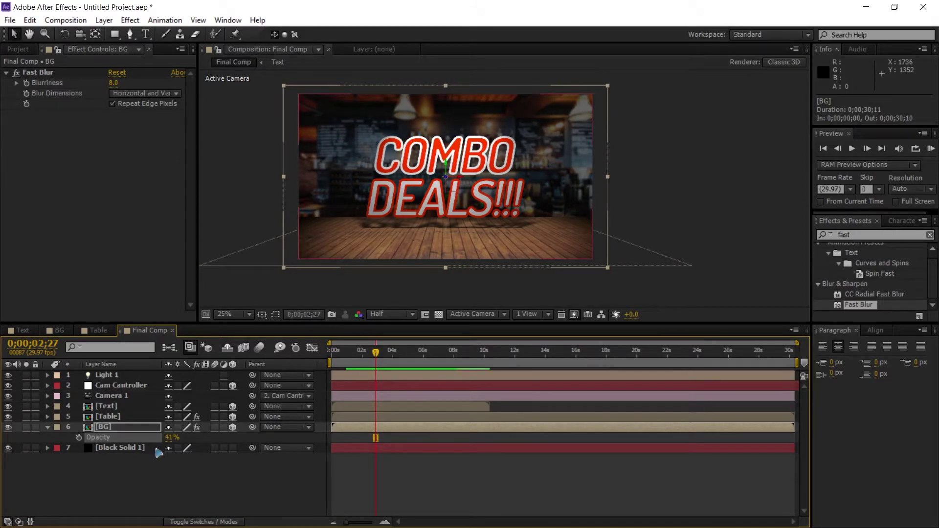
key("ctrl+grave")
scroll(502, 221, "up", 2)
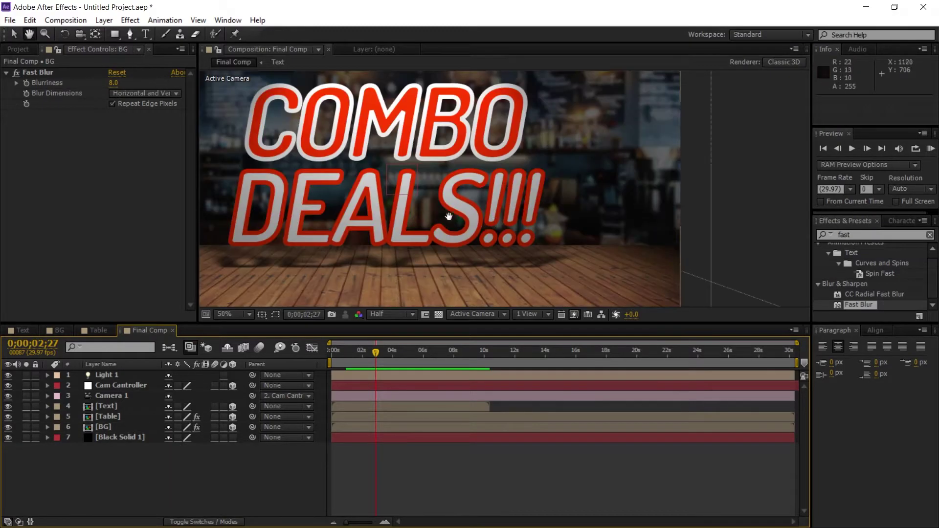
key("v")
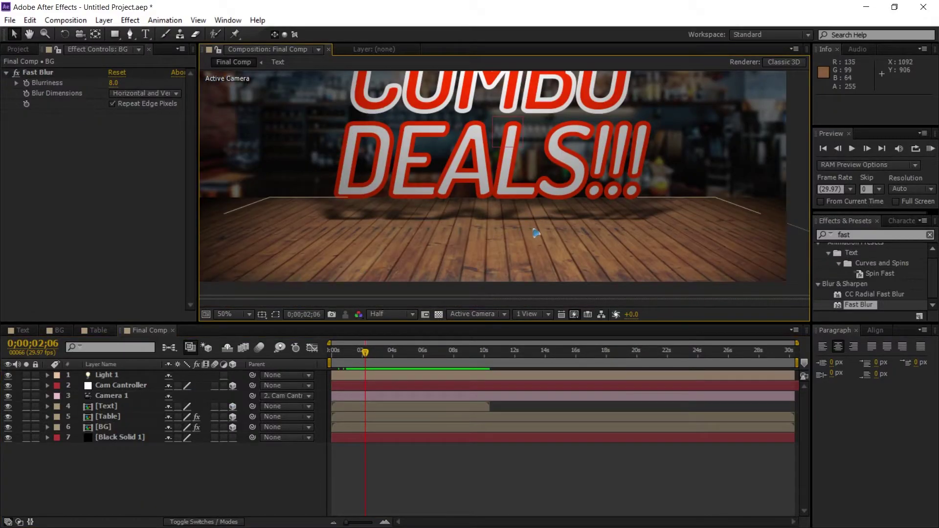
left_click(108, 377)
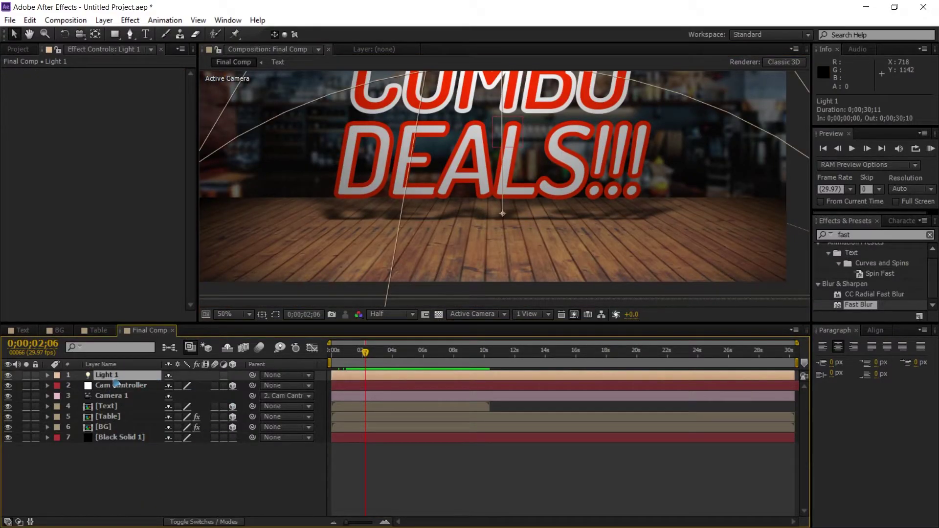
double_click(107, 378)
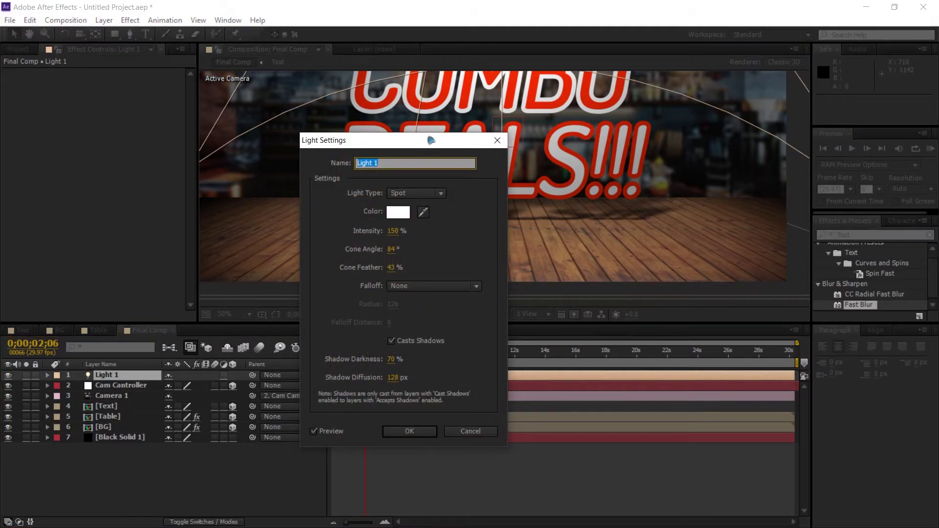
left_click_drag(431, 136, 684, 130)
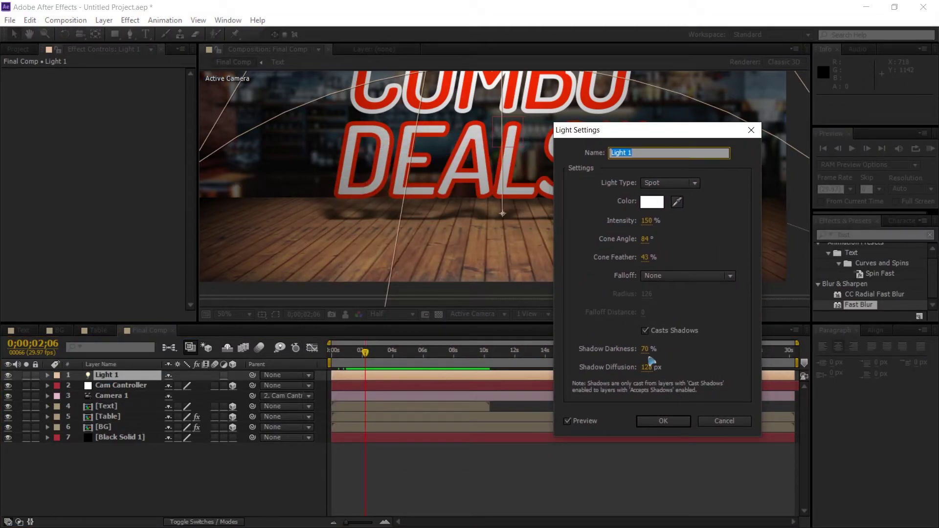
left_click_drag(645, 352, 659, 355)
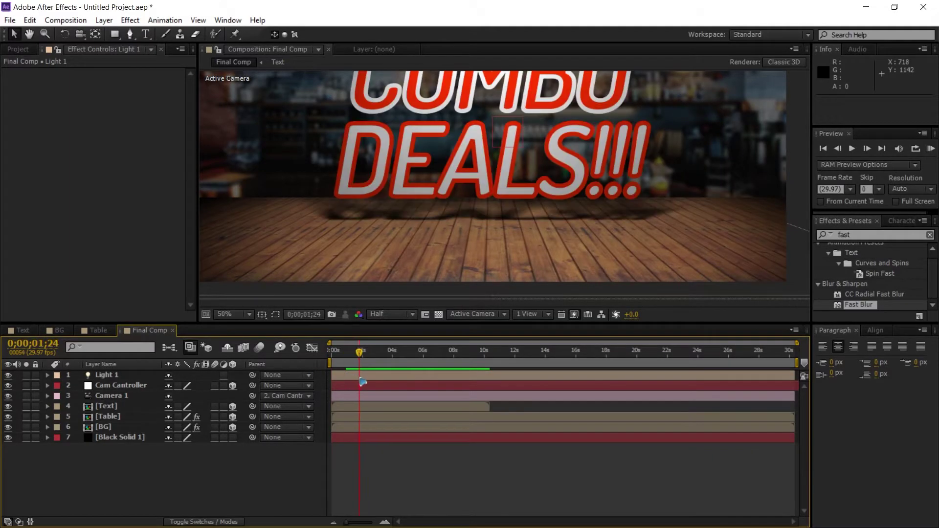
left_click_drag(517, 134, 434, 246)
scroll(545, 231, "down", 1)
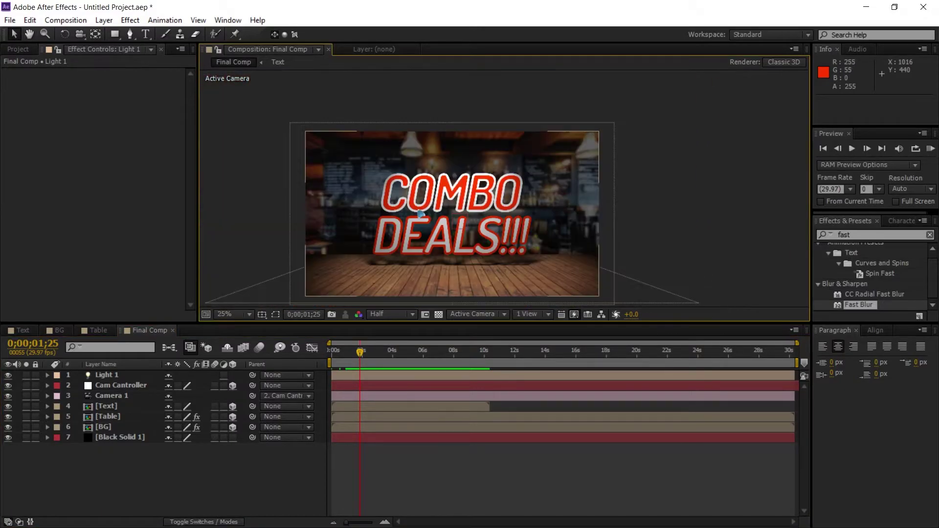
key("v")
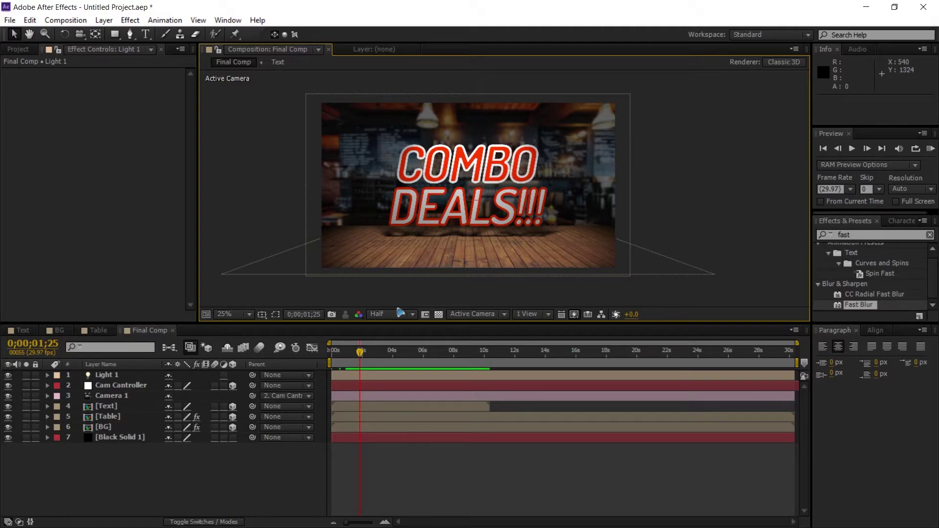
key("Home")
key("space")
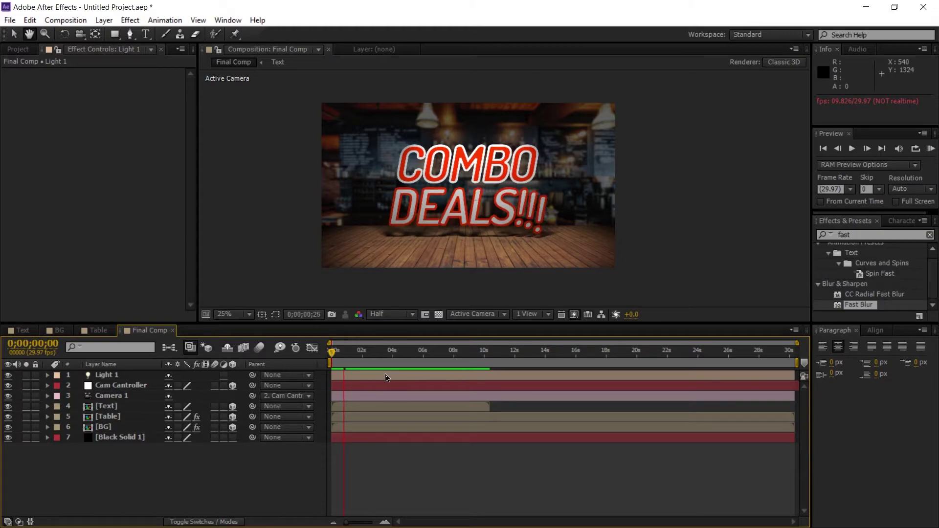
key("space")
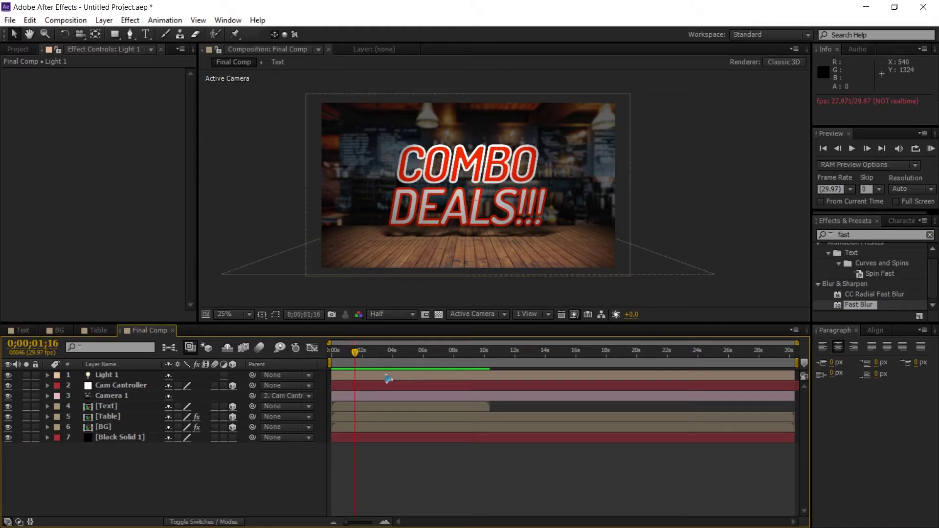
Keyframe Cam Controller Position Z from 0 at the start to 165 at 1;05.
left_click(136, 388)
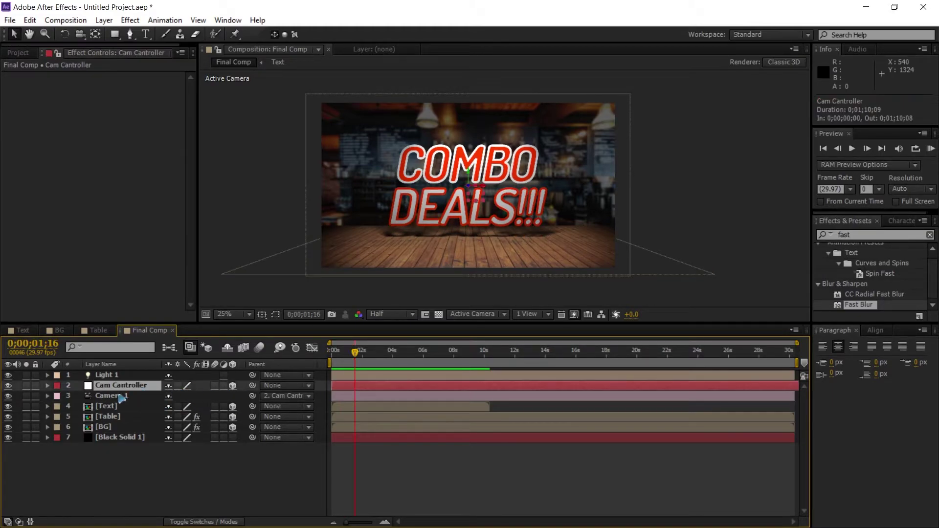
left_click(125, 397)
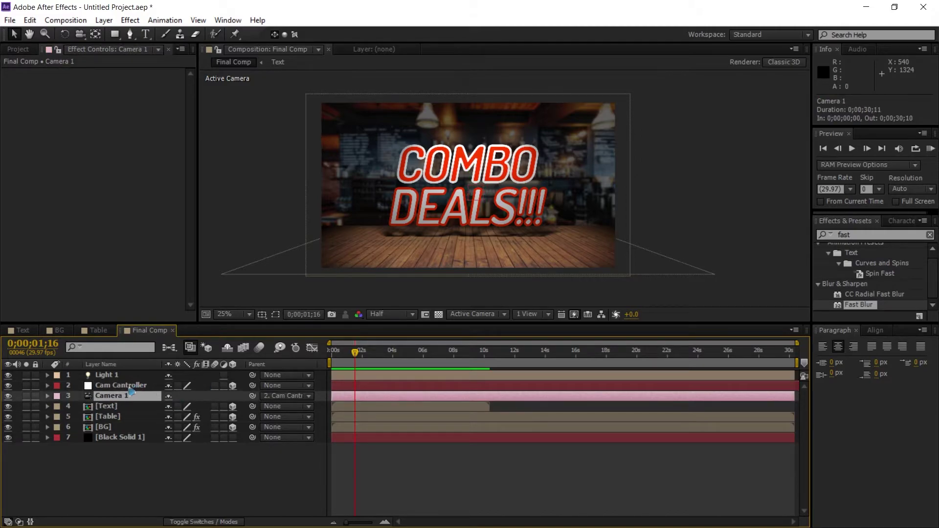
left_click(130, 386)
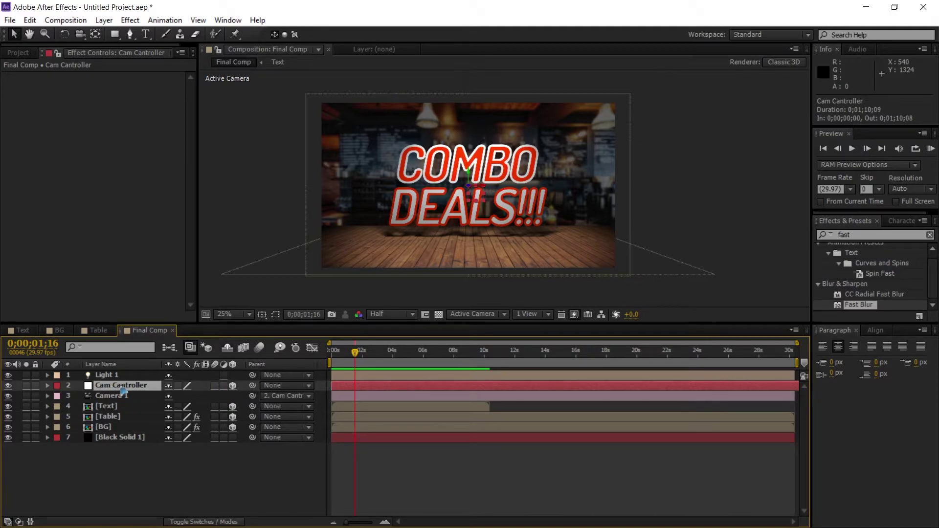
key("p")
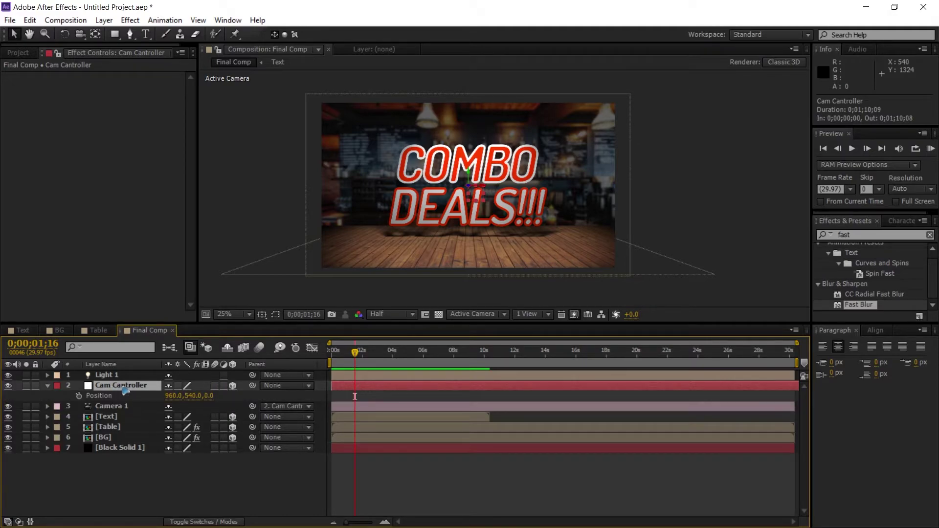
left_click_drag(209, 396, 304, 410)
key("ctrl+z")
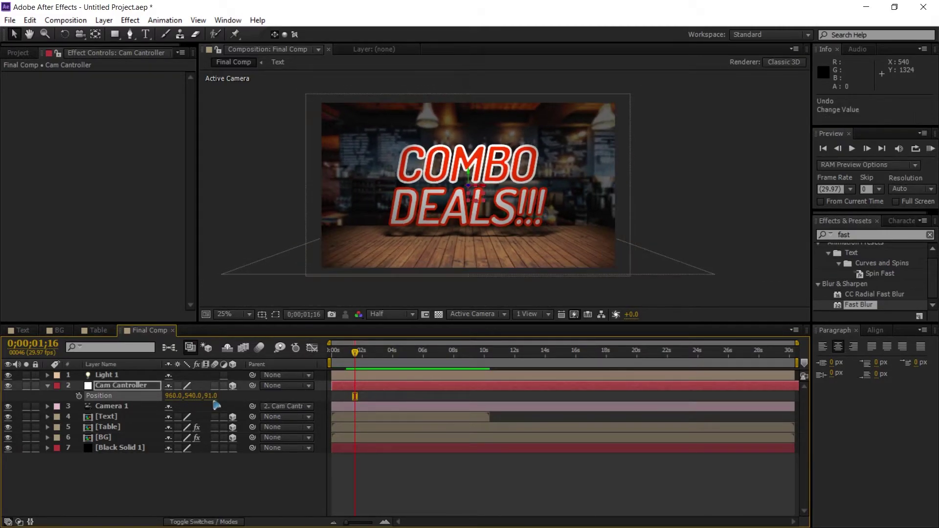
key("Home")
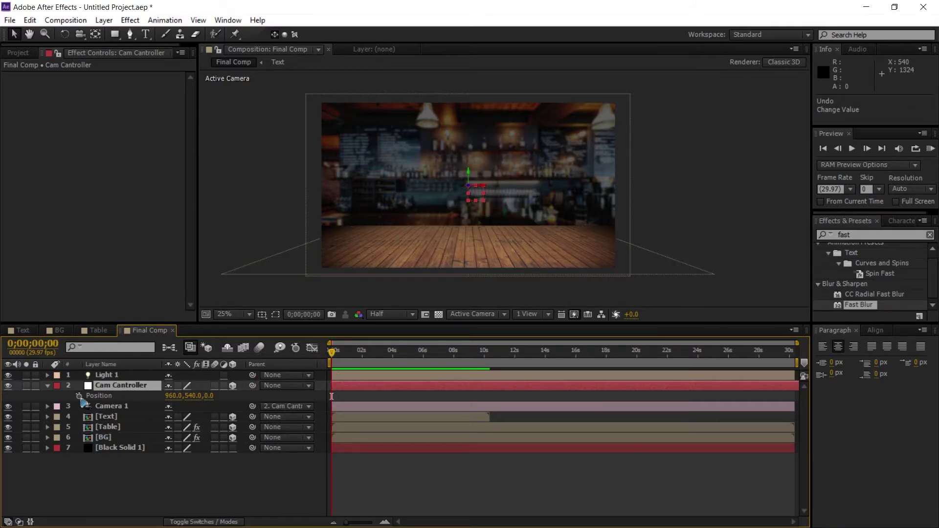
key("alt+shift+p")
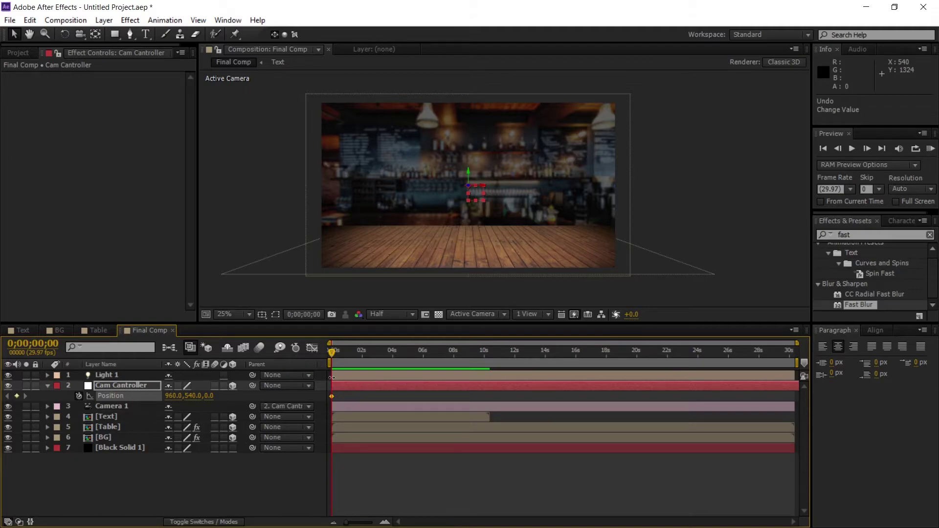
left_click_drag(335, 355, 354, 378)
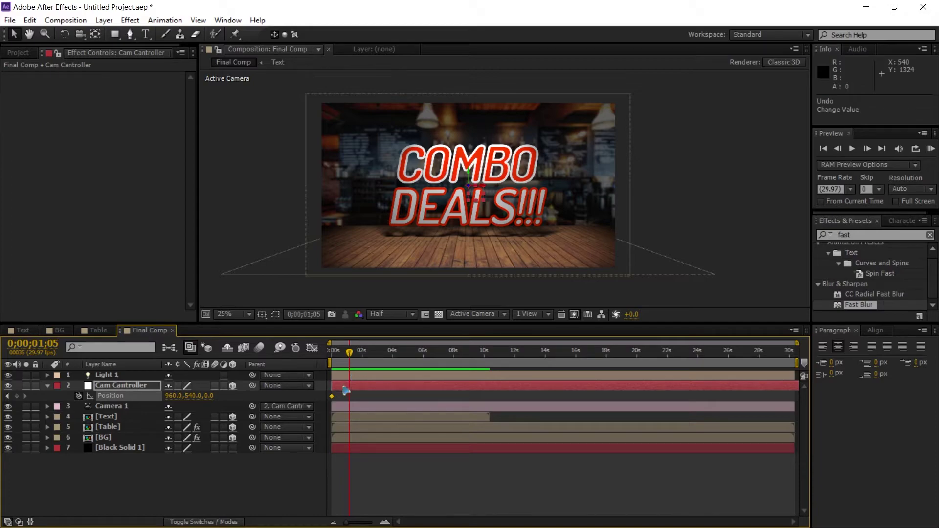
left_click_drag(216, 396, 322, 404)
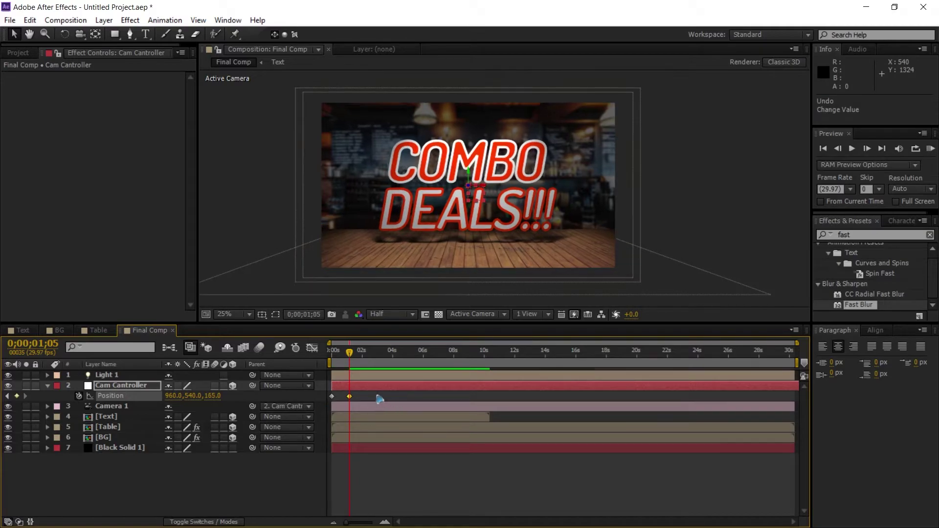
Apply Easy Ease to both Cam Controller Position keyframes and preview the push-in.
left_click(331, 396)
right_click(333, 397)
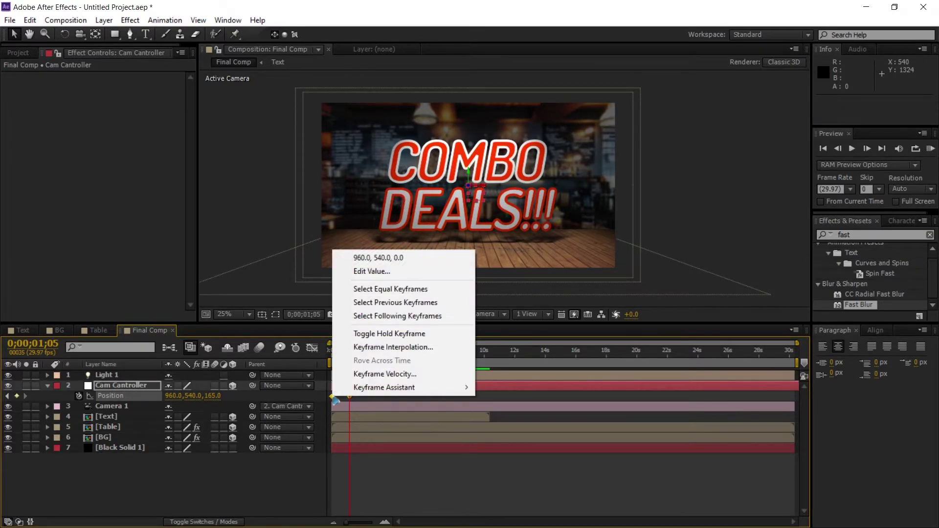
mouse_move(404, 389)
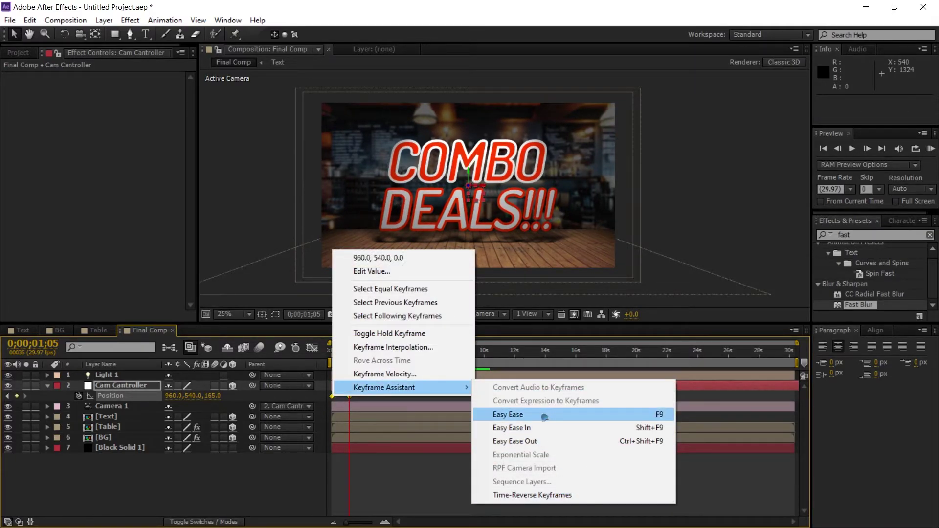
left_click(660, 415)
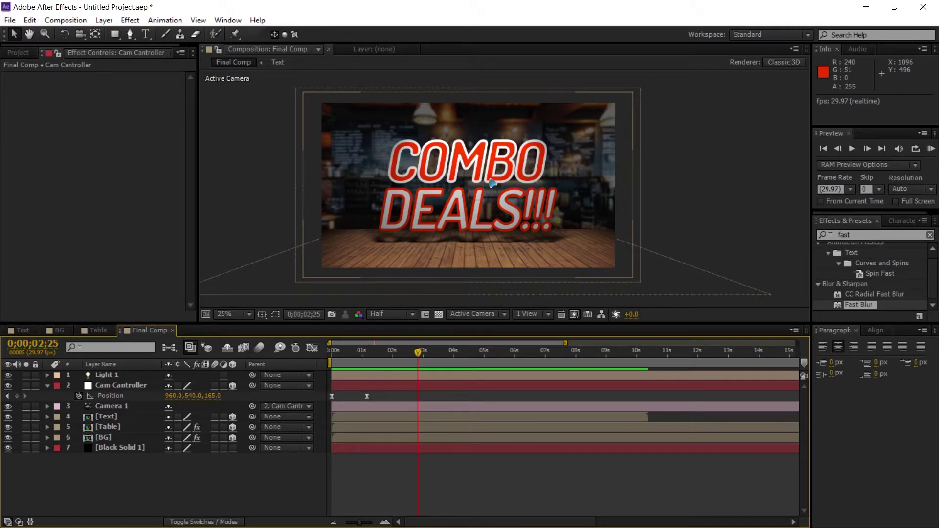
key("space")
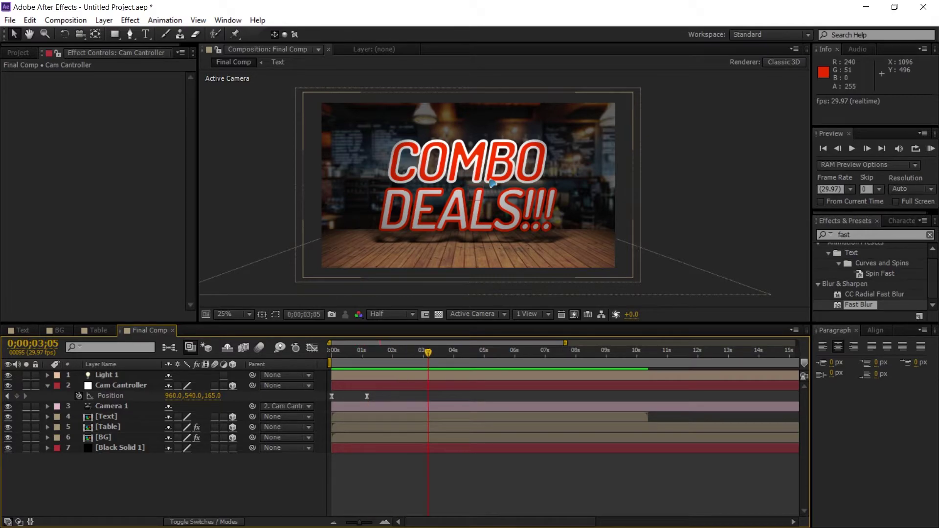
Add a Position keyframe at 3;05, then slide Cam Controller X to about 2418 by 5;05.
left_click(17, 396)
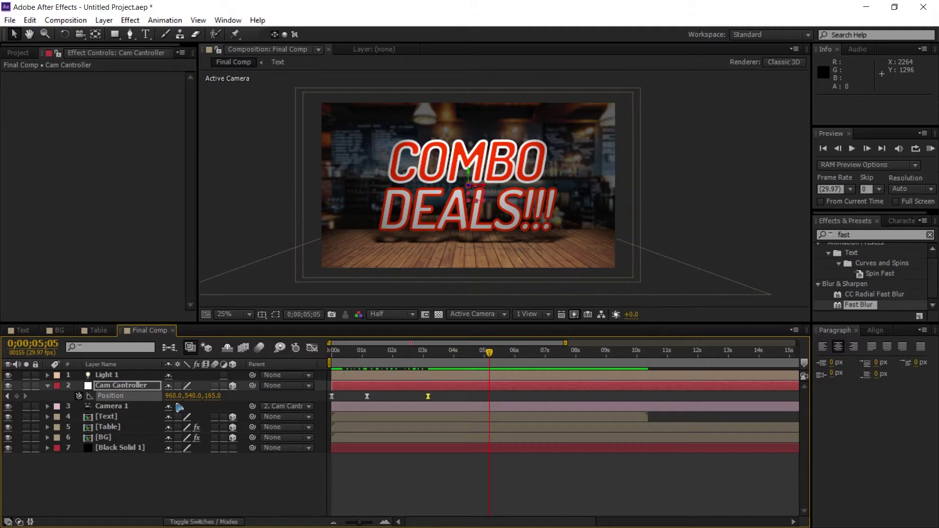
left_click_drag(173, 398, 631, 417)
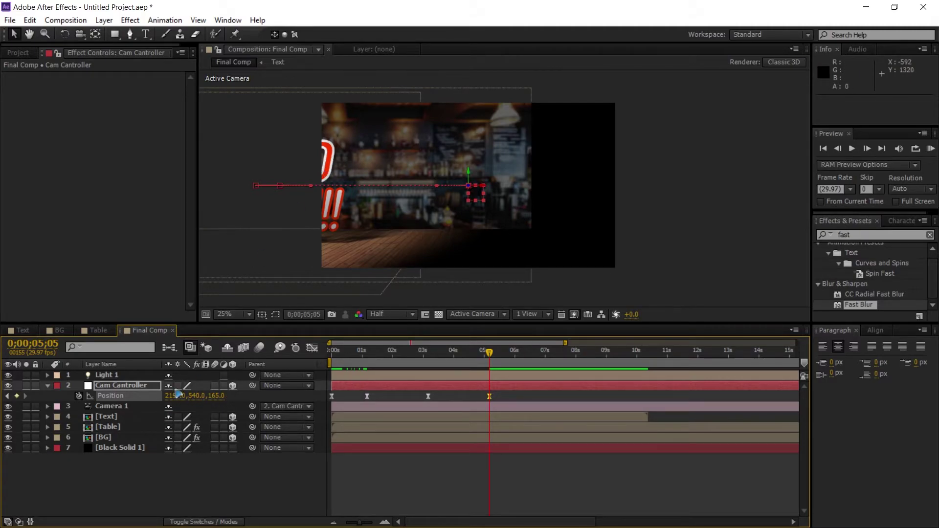
left_click_drag(172, 398, 300, 395)
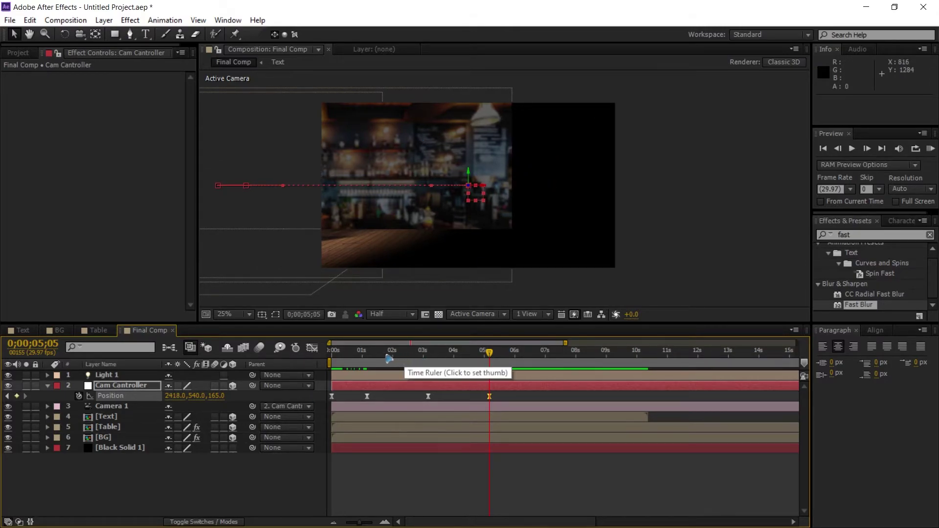
left_click(476, 351)
left_click_drag(528, 394, 410, 409)
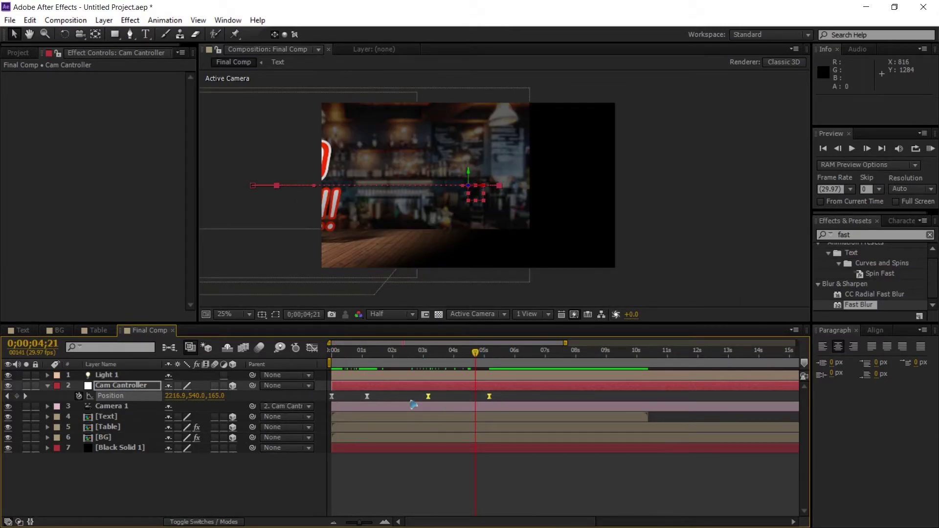
left_click(312, 348)
Drag the speed-graph influence handles to steepen the slide's easing, then return to layer bars.
left_click_drag(569, 456, 334, 508)
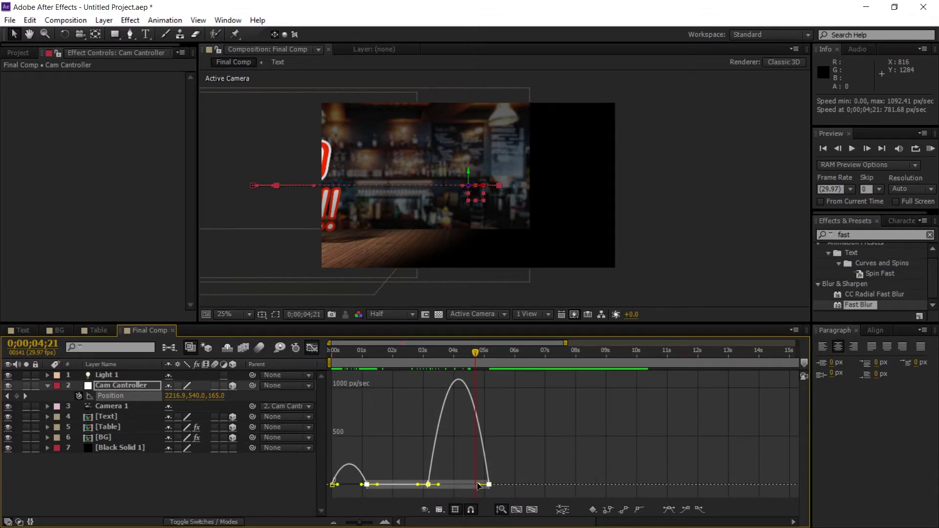
left_click_drag(478, 485, 465, 486)
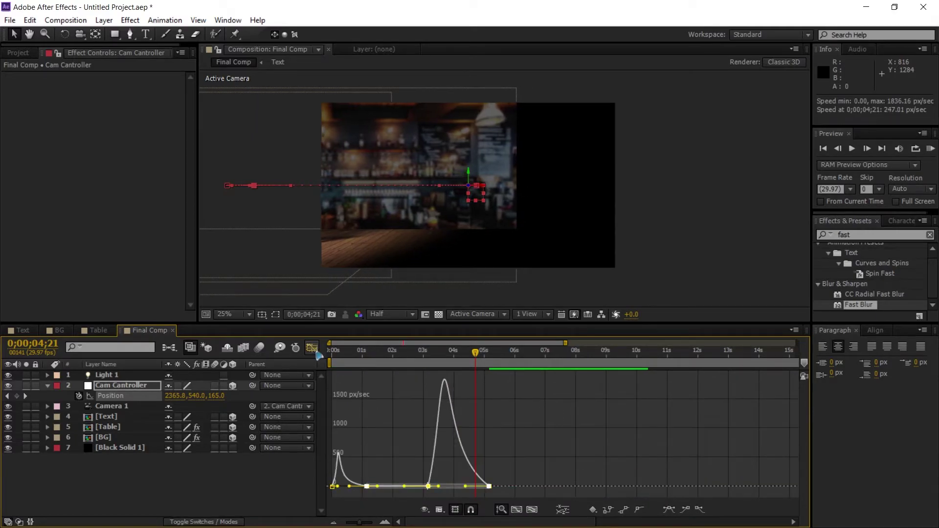
left_click(312, 347)
left_click_drag(415, 352, 394, 366)
key("p")
Pick-whip Light 1's parent onto the Camera 1 layer and scrub to about two seconds.
left_click(111, 375)
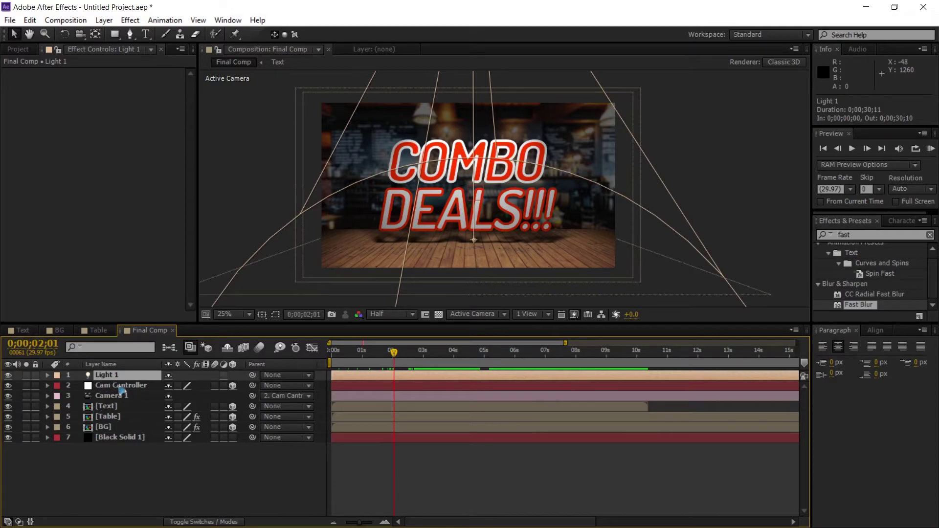
left_click(117, 399)
left_click(119, 378)
left_click_drag(252, 375, 113, 395)
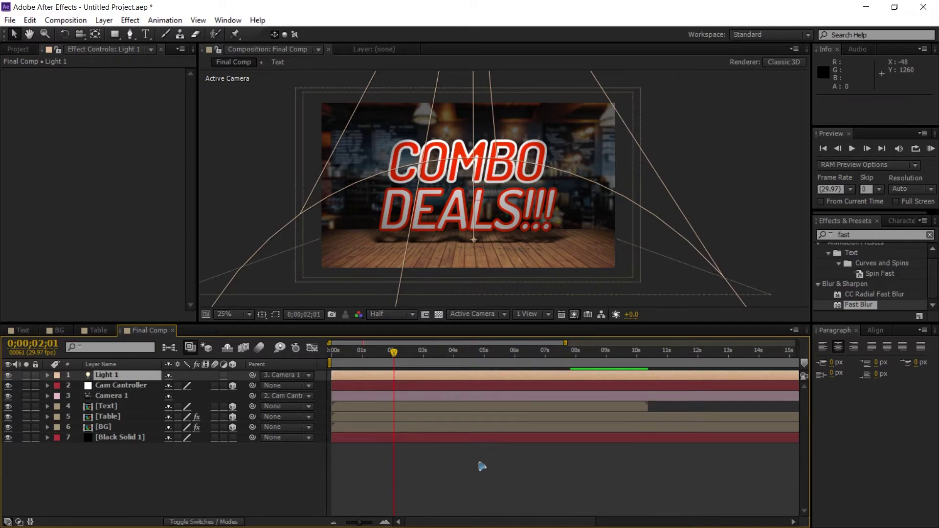
left_click(482, 466)
left_click_drag(395, 357, 491, 375)
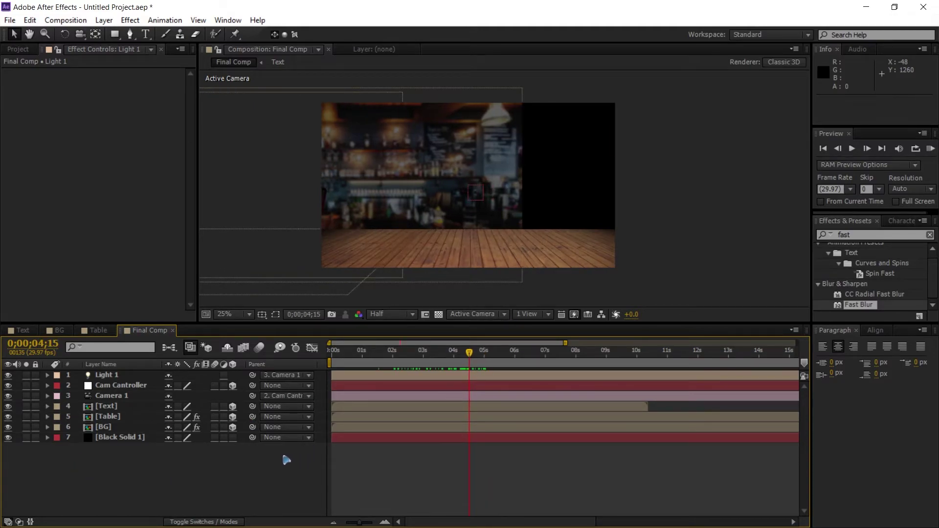
Copy Table's Motion Tile effect, paste it onto the BG layer, and scrub to check.
left_click(114, 438)
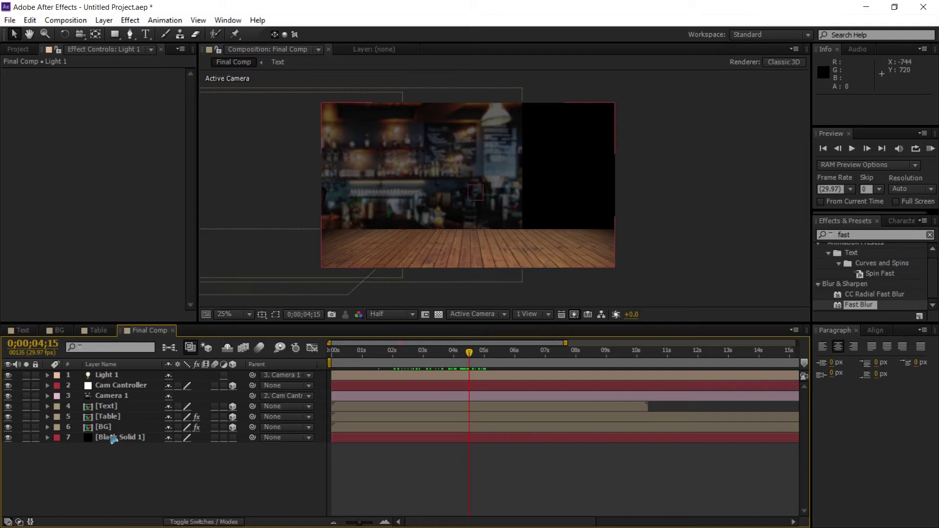
left_click(104, 427)
left_click(108, 417)
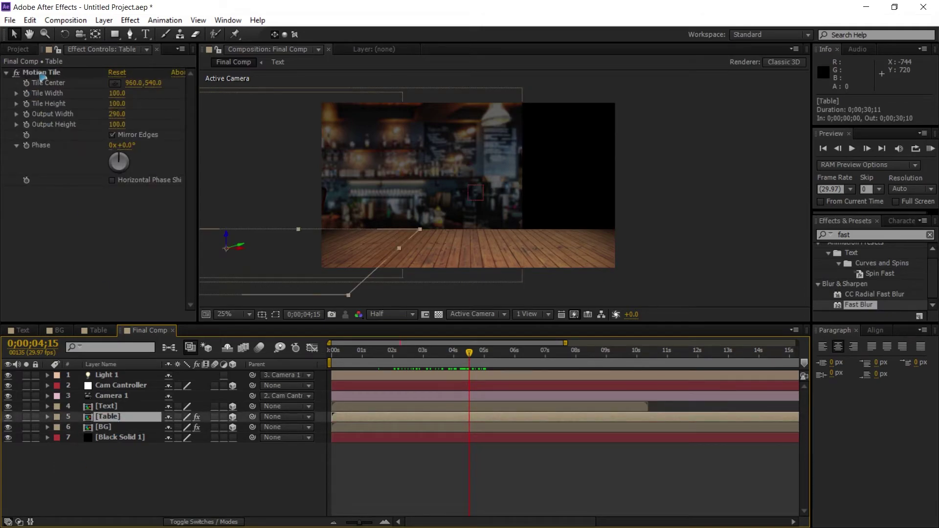
left_click(41, 73)
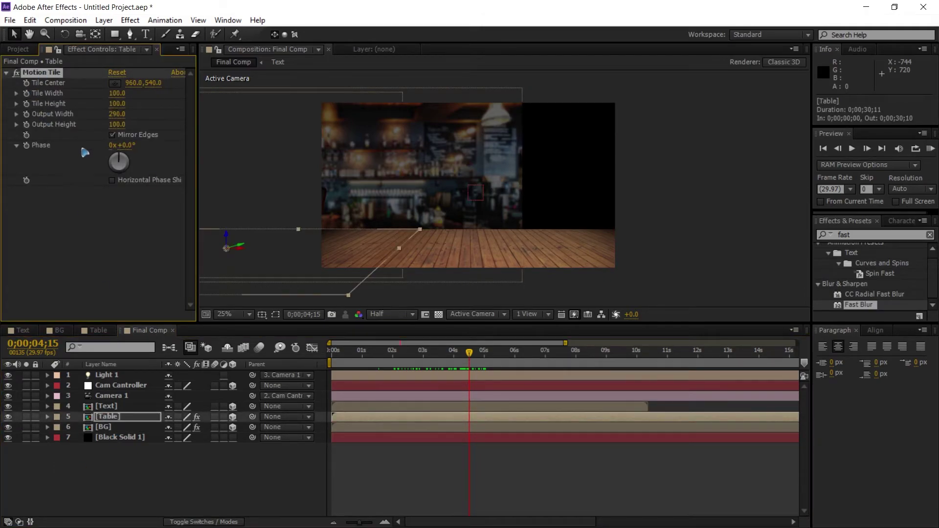
left_click(105, 427)
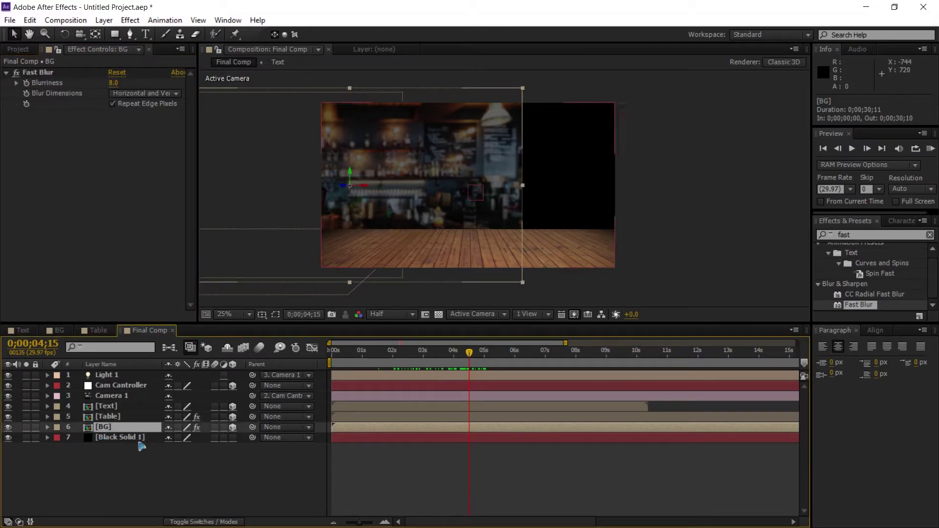
key("ctrl+v")
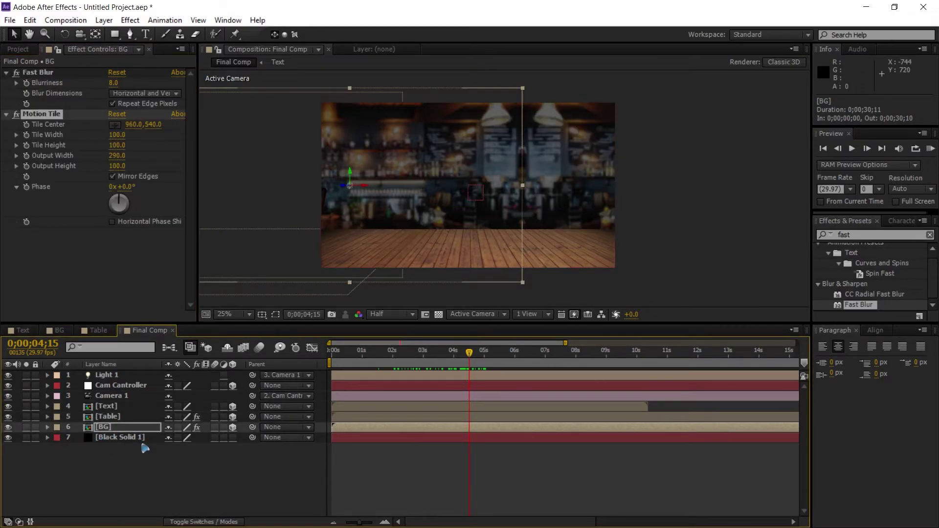
left_click(540, 491)
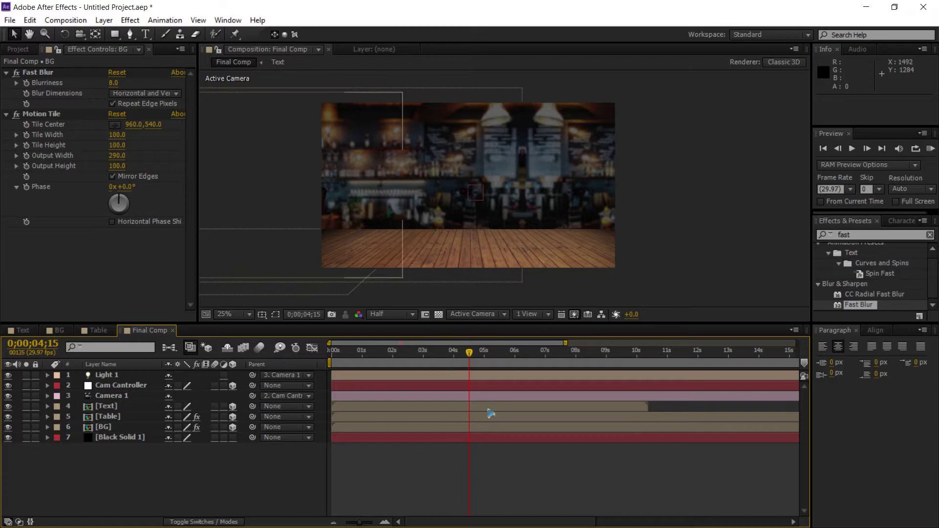
left_click_drag(469, 355, 483, 388)
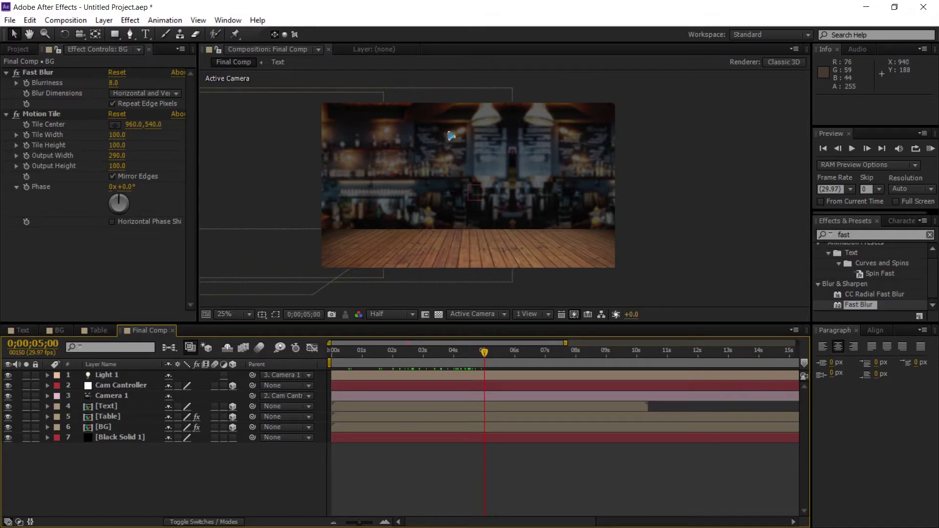
Enlarge the composition viewer and show the Project panel items.
left_click_drag(439, 322, 439, 347)
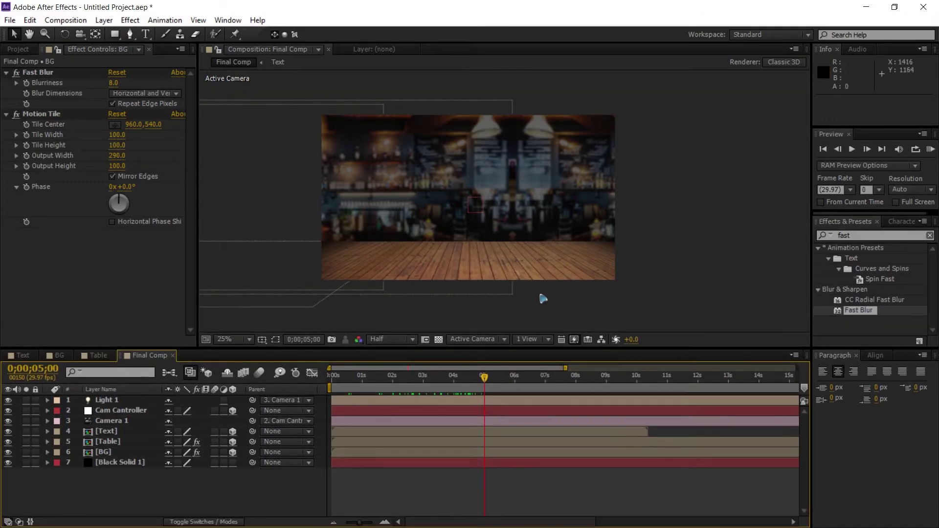
left_click(18, 49)
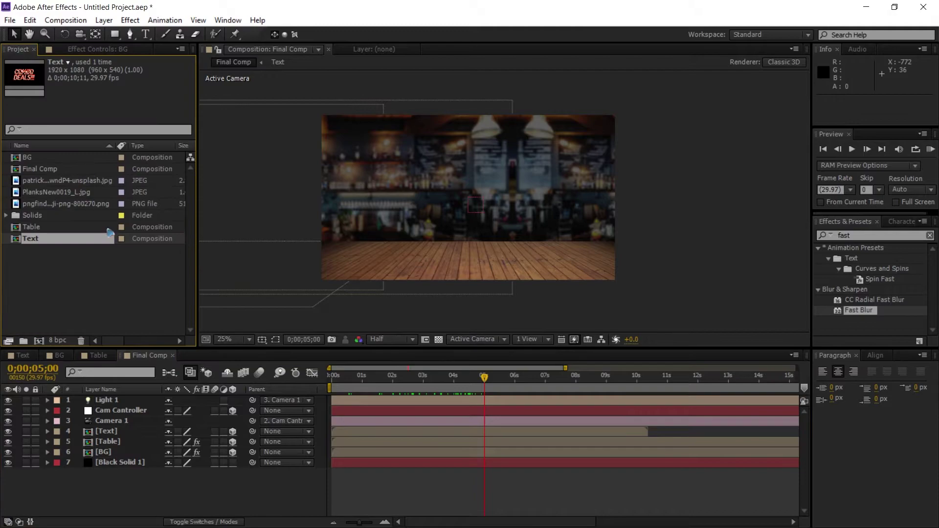
left_click(156, 496)
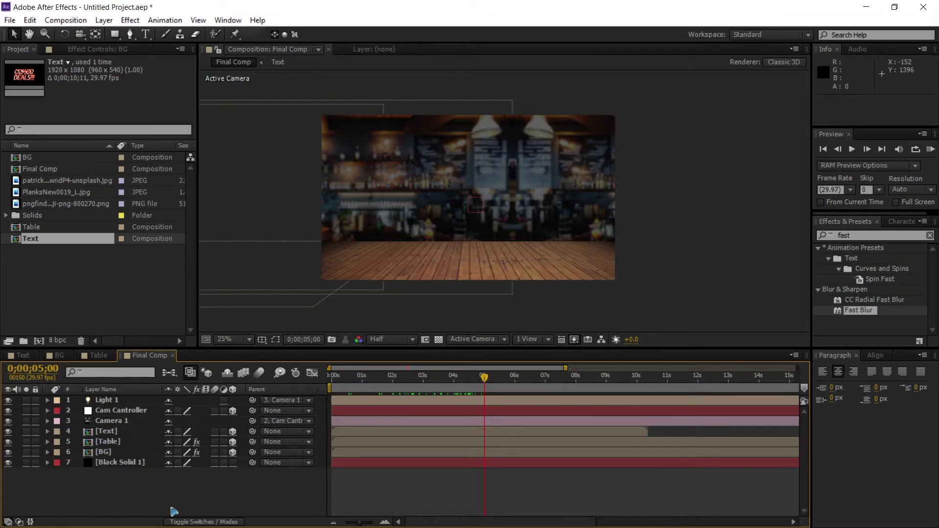
Create the Food Item_1 composition and add the pizza PNG to its timeline.
key("ctrl+n")
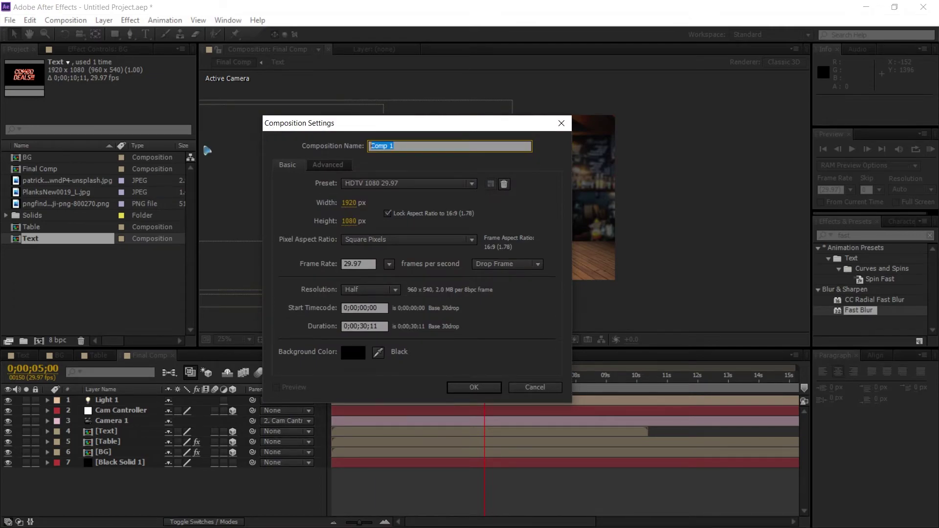
type("Food Item_")
left_click(466, 389)
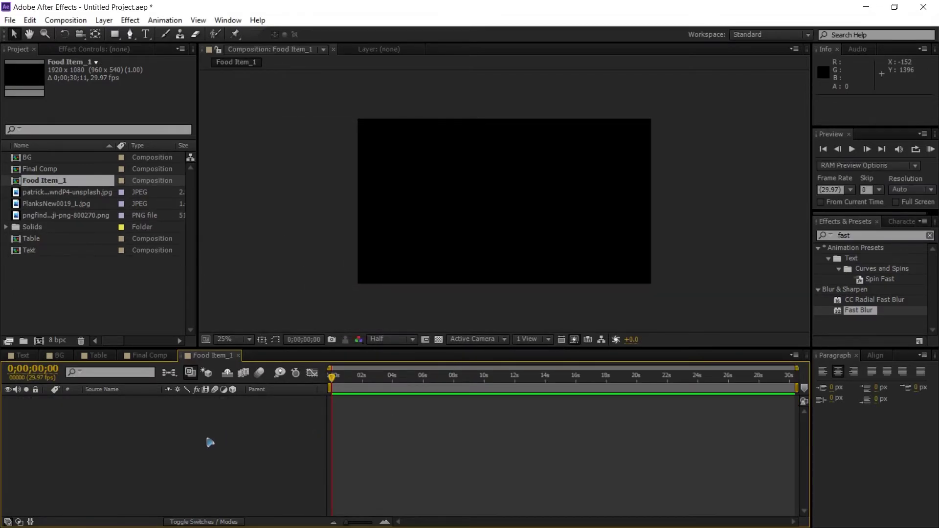
key("ctrl+z")
left_click(65, 216)
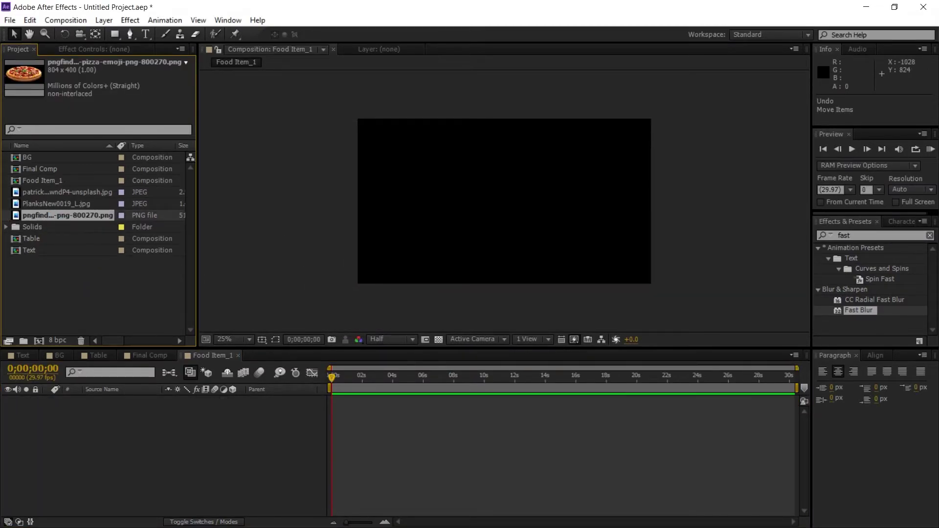
left_click_drag(34, 218, 196, 492)
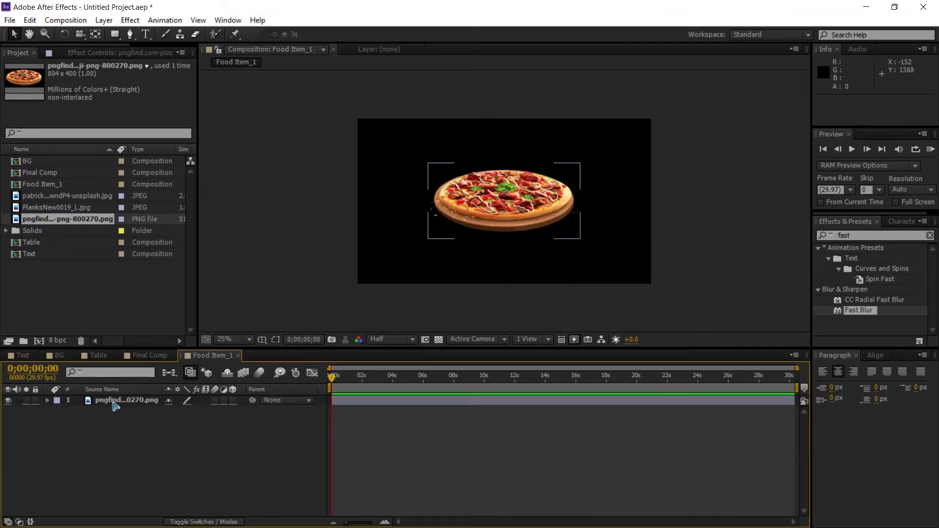
Pre-compose the pizza layer with all attributes moved into a comp named Food_1.
right_click(138, 407)
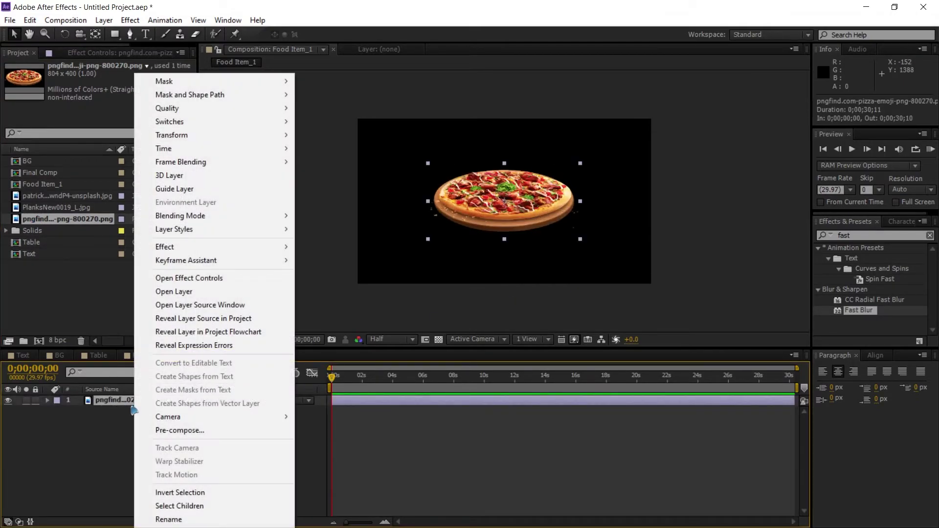
left_click(233, 430)
left_click(429, 328)
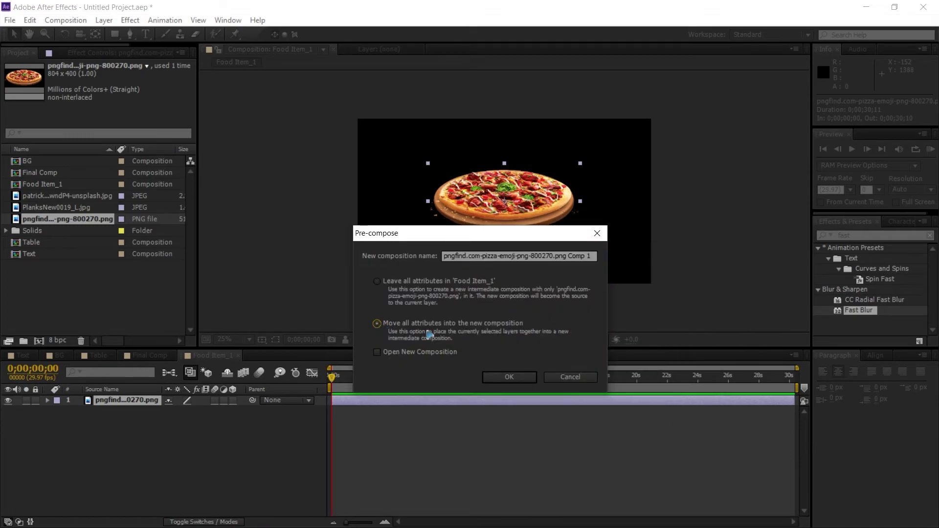
left_click(557, 256)
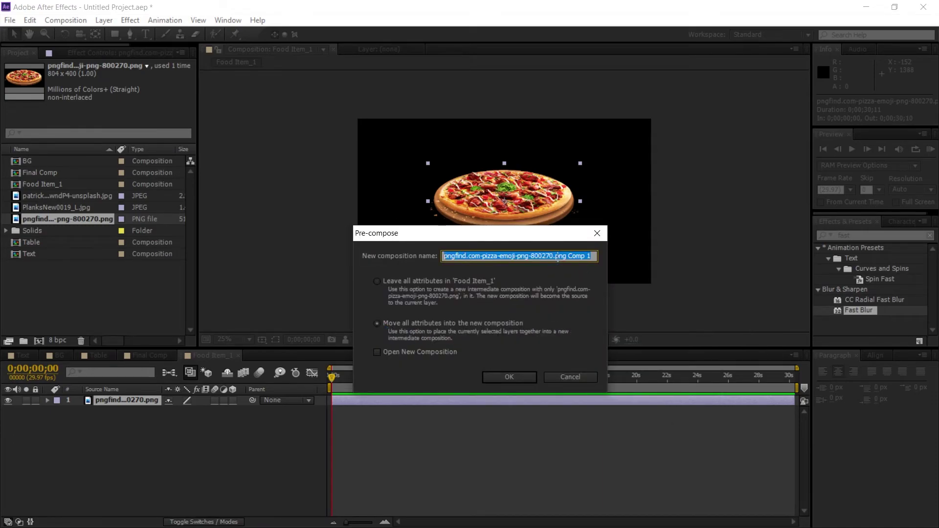
type("Food_1")
key("Return")
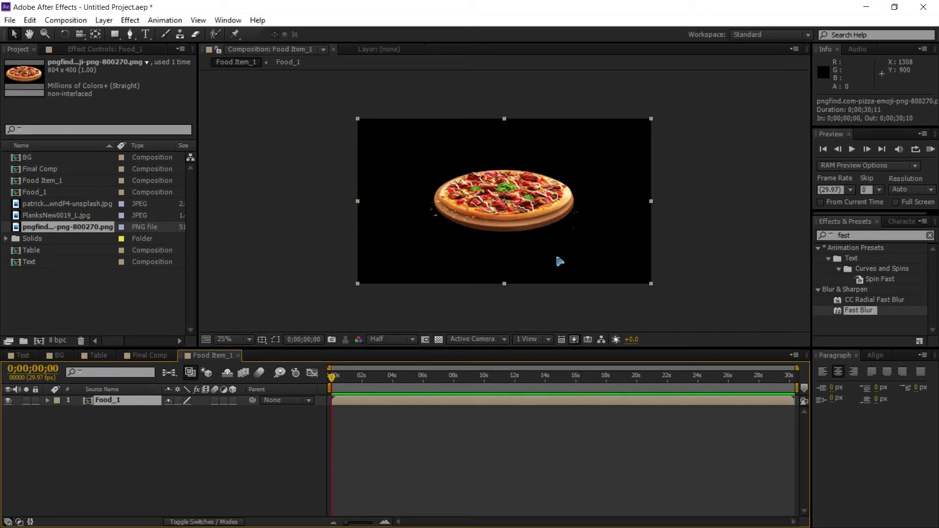
left_click(195, 448)
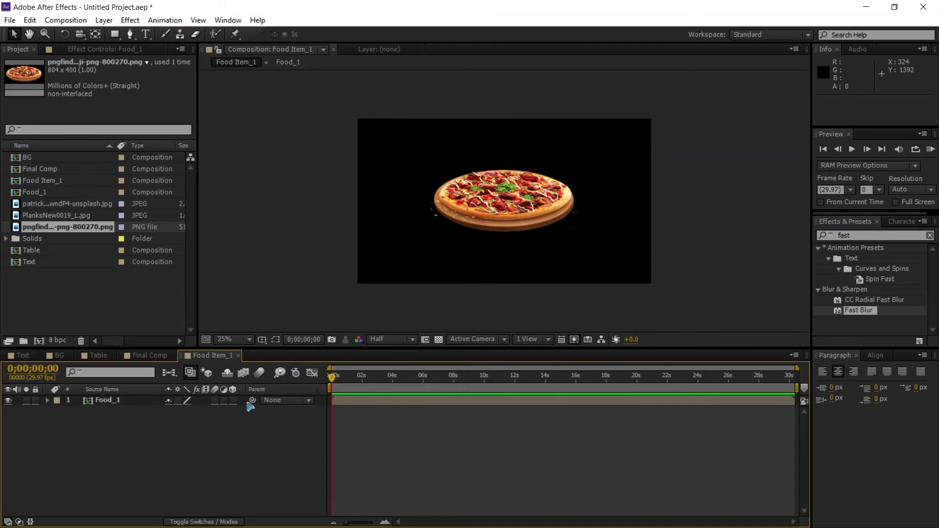
Duplicate the Text composition as Text 2 and add it above the pizza.
left_click(39, 262)
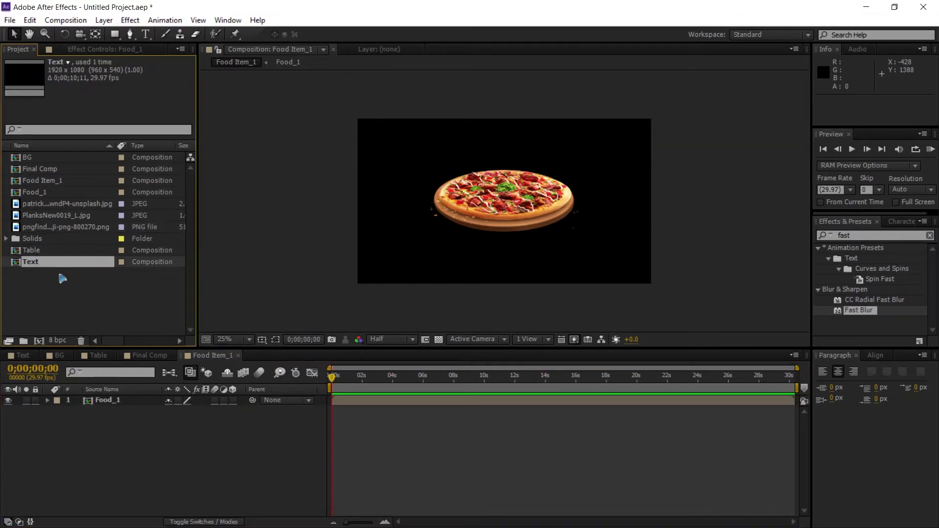
left_click(43, 275)
left_click(48, 264)
key("ctrl+d")
left_click(41, 267)
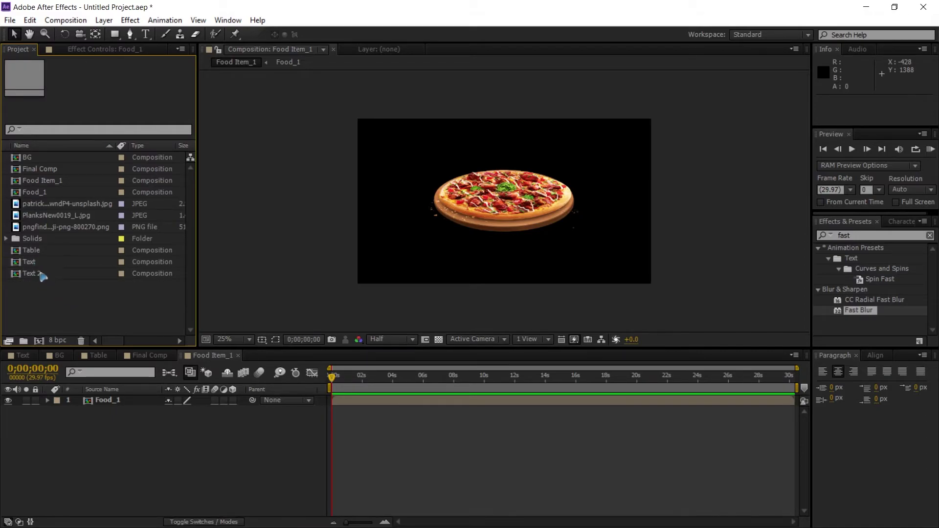
left_click(43, 275)
left_click_drag(51, 272, 146, 401)
left_click_drag(332, 376, 359, 377)
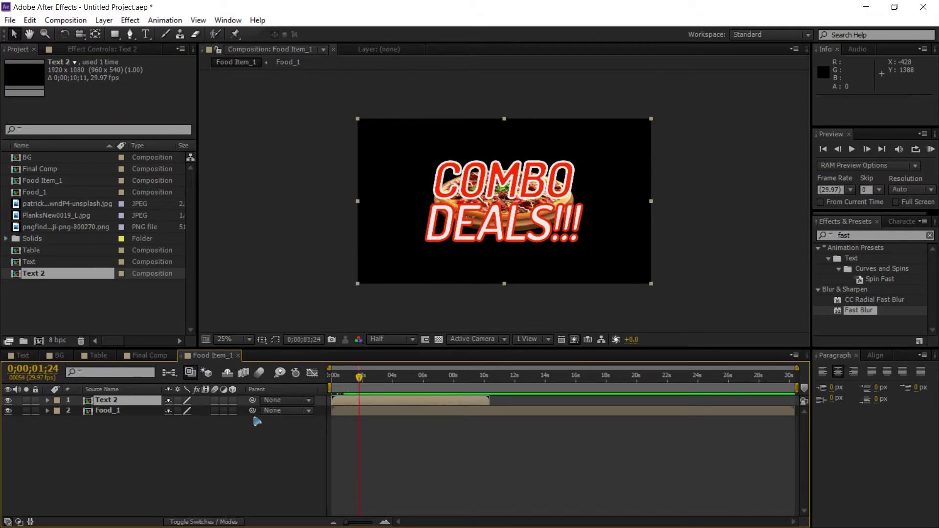
Inside Text 2, retype the COMBO DEALS!!! title as PIZZA and move it right.
double_click(105, 400)
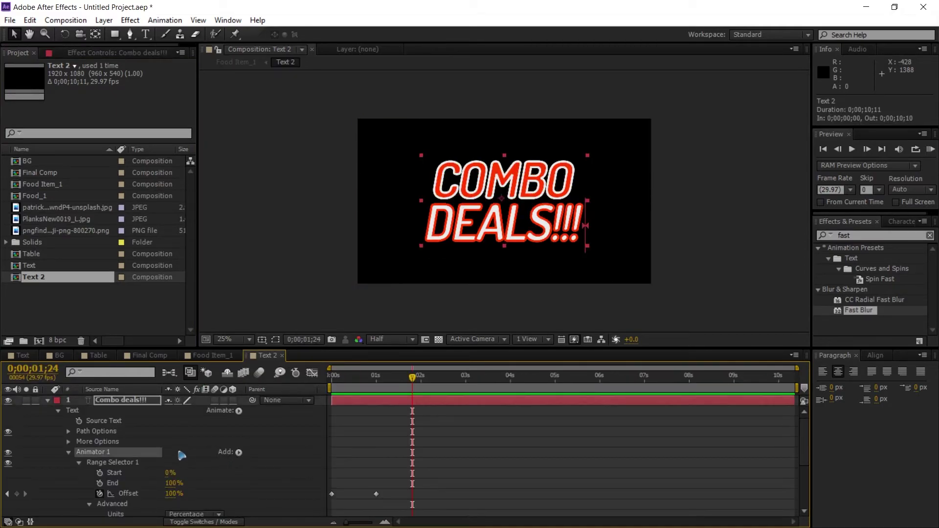
double_click(120, 403)
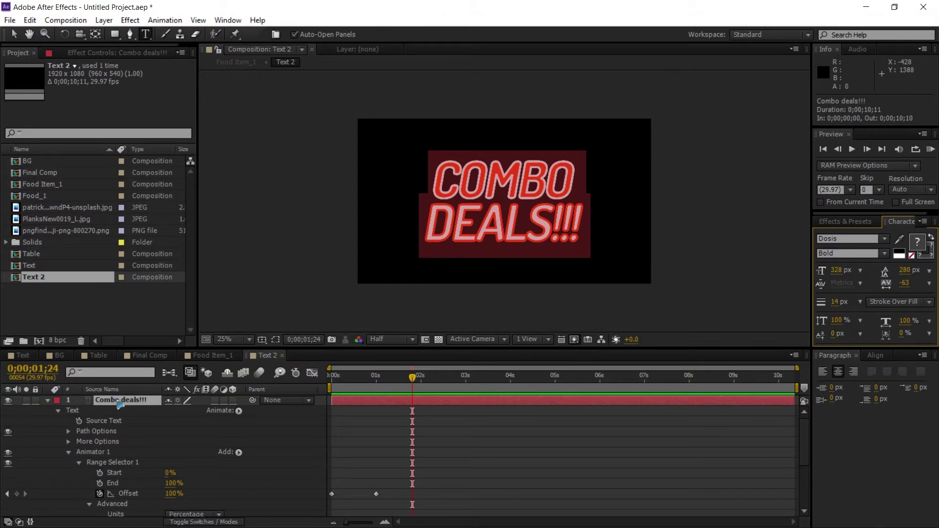
type("PIZZA")
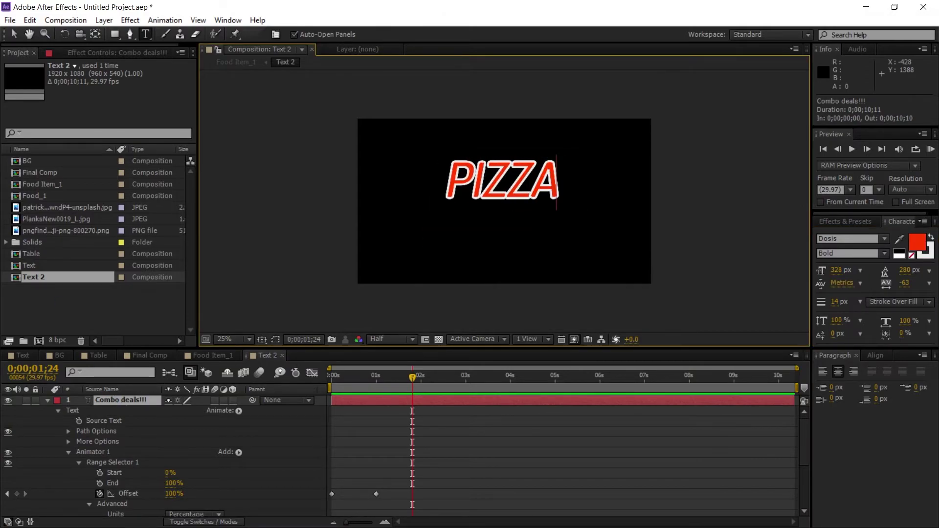
key("Escape")
key("v")
left_click_drag(524, 178, 579, 180)
Apply a Transform effect with Skew -10 to PIZZA and nudge it lower.
left_click(845, 221)
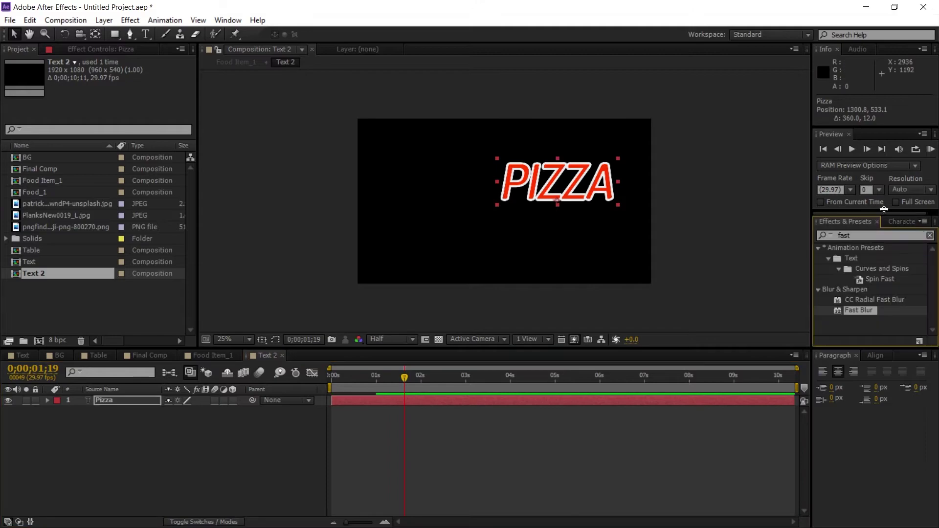
left_click(864, 234)
type("trans")
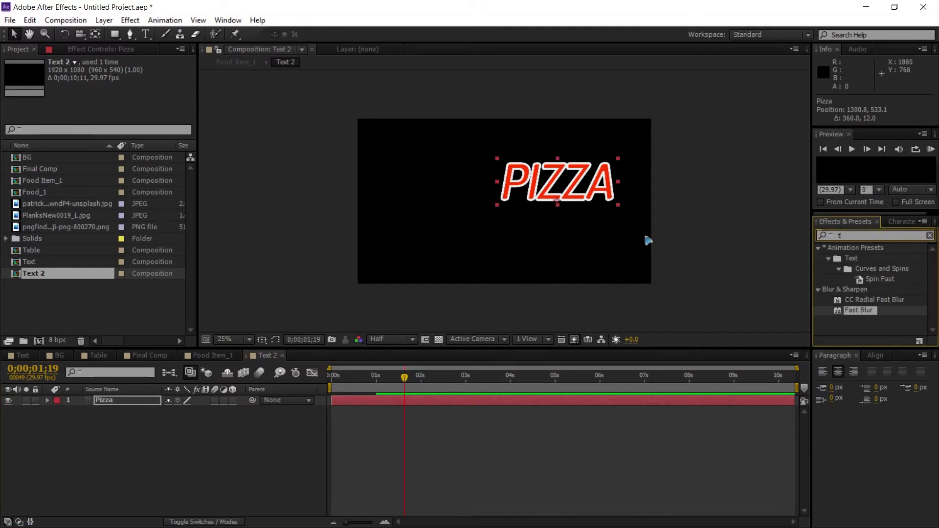
left_click_drag(857, 299, 585, 190)
left_click(113, 135)
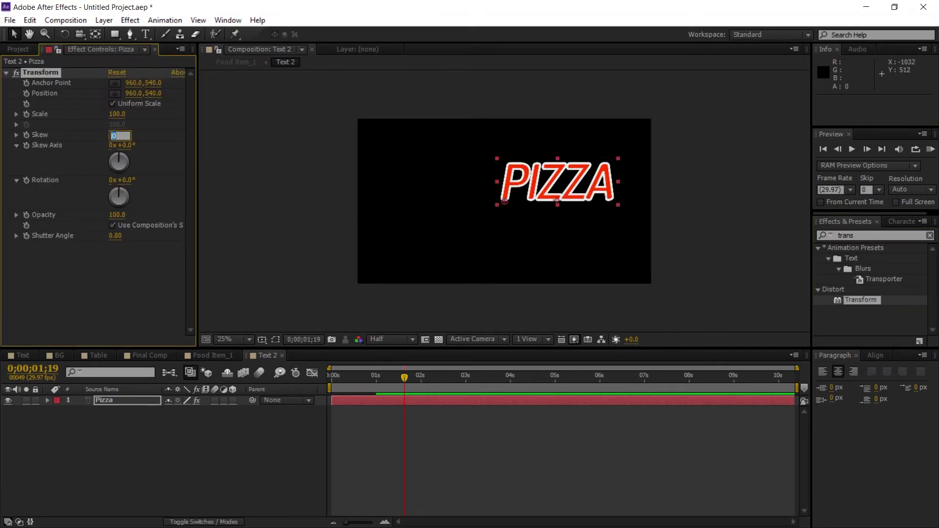
type("-10")
key("Return")
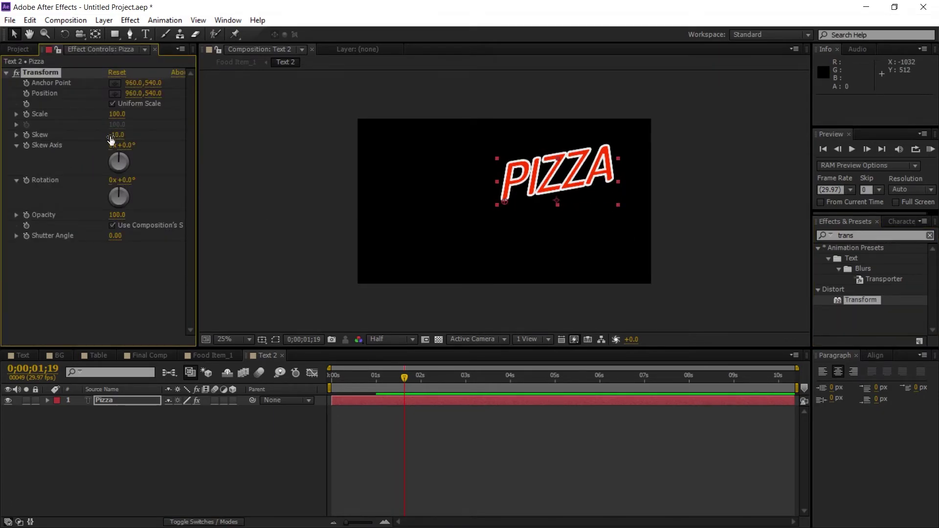
left_click_drag(579, 194, 577, 201)
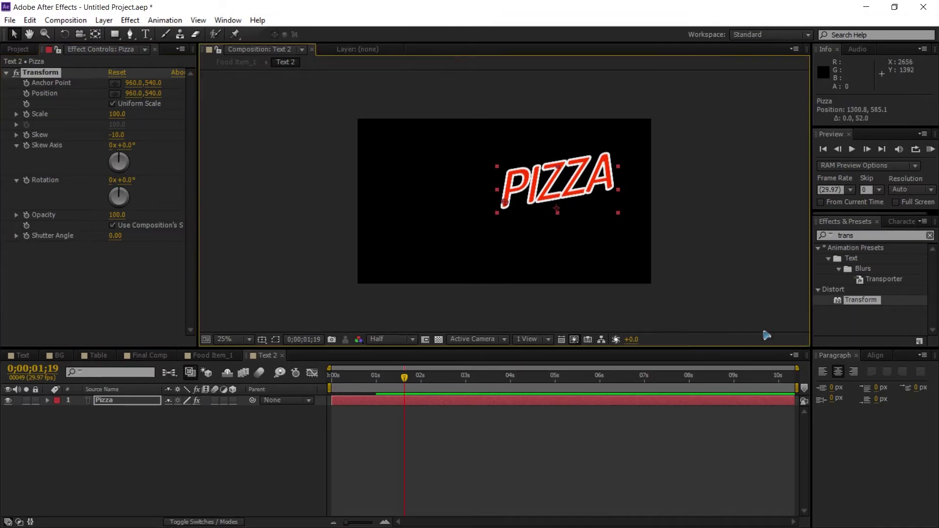
left_click(224, 356)
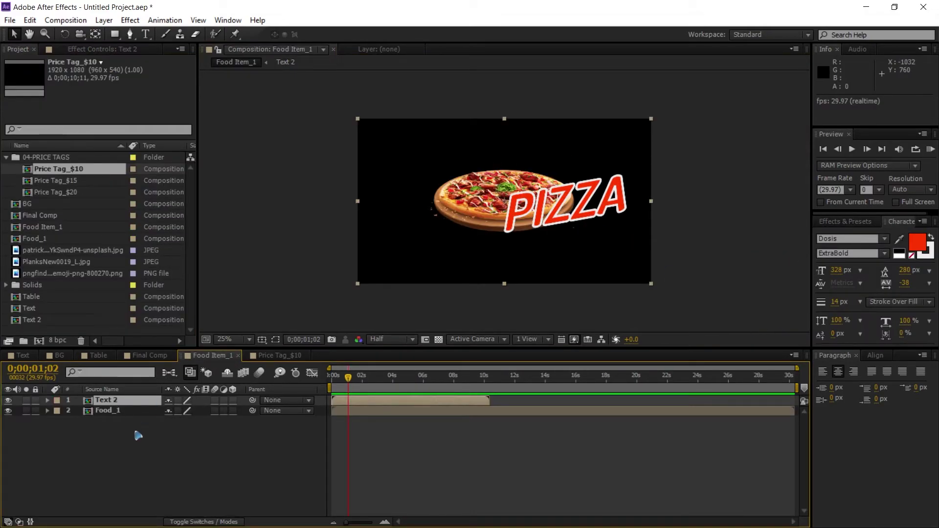
left_click_drag(356, 379, 350, 378)
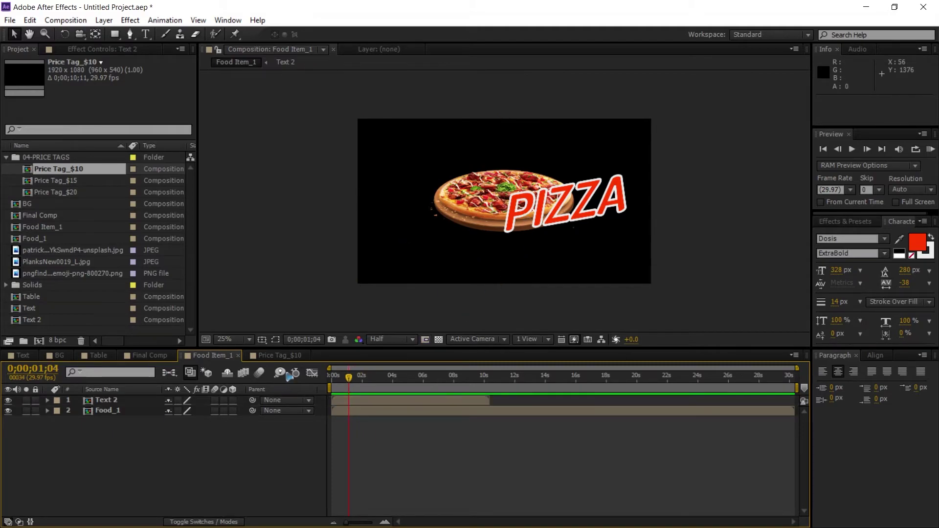
left_click(278, 356)
left_click_drag(333, 377, 388, 419)
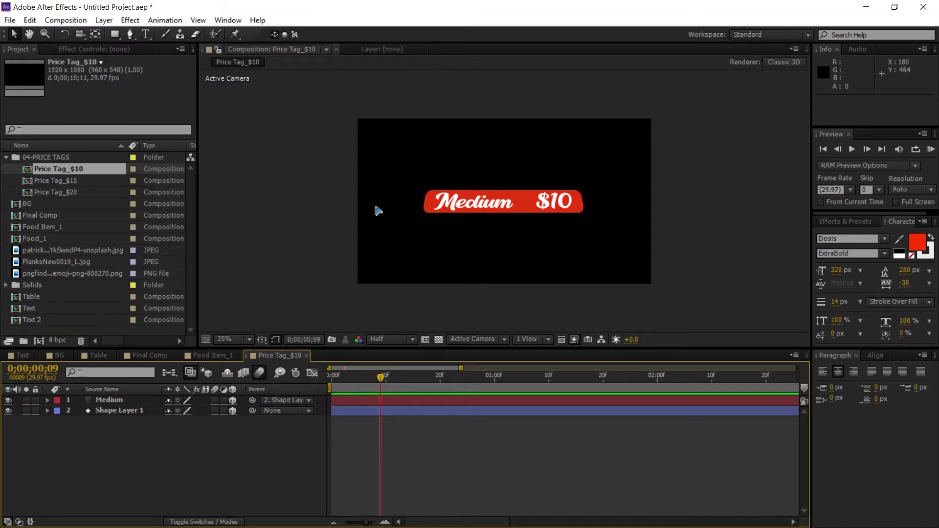
left_click(364, 411)
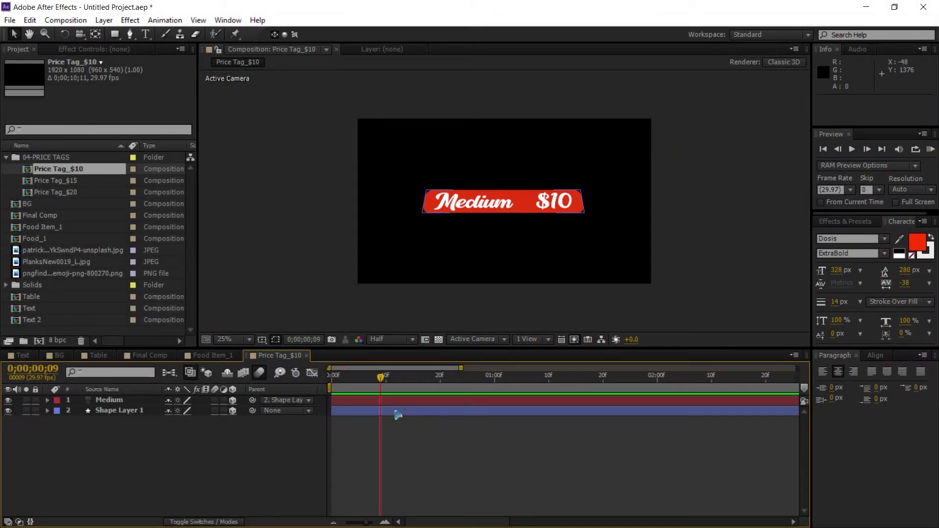
key("ctrl+shift+a")
left_click(218, 358)
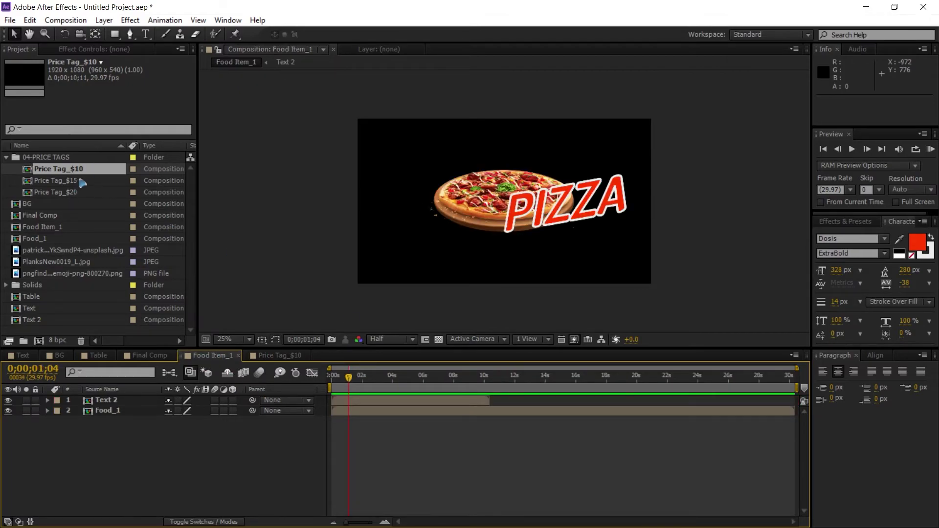
Add the three price tag comps above PIZZA, scaled to about half and moved left.
left_click(72, 192, "shift")
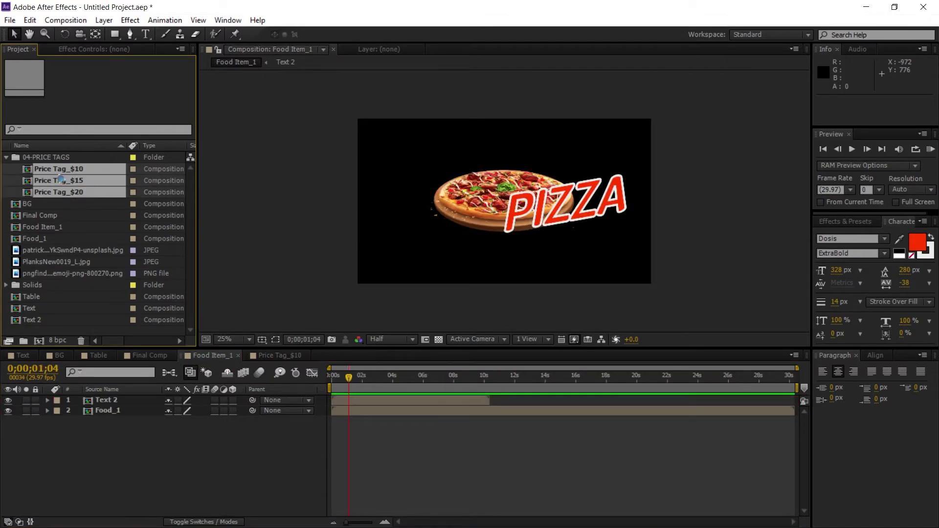
left_click_drag(72, 192, 151, 402)
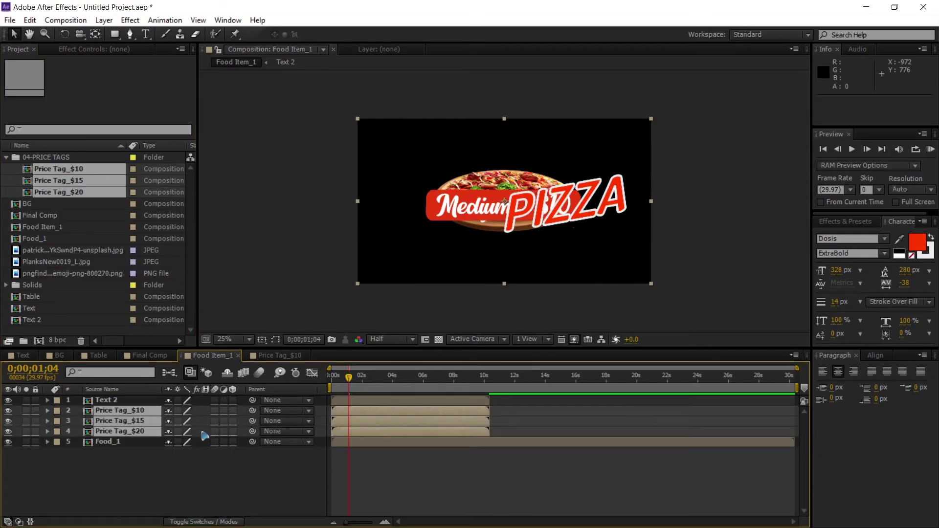
key("ctrl+shift+bracketright")
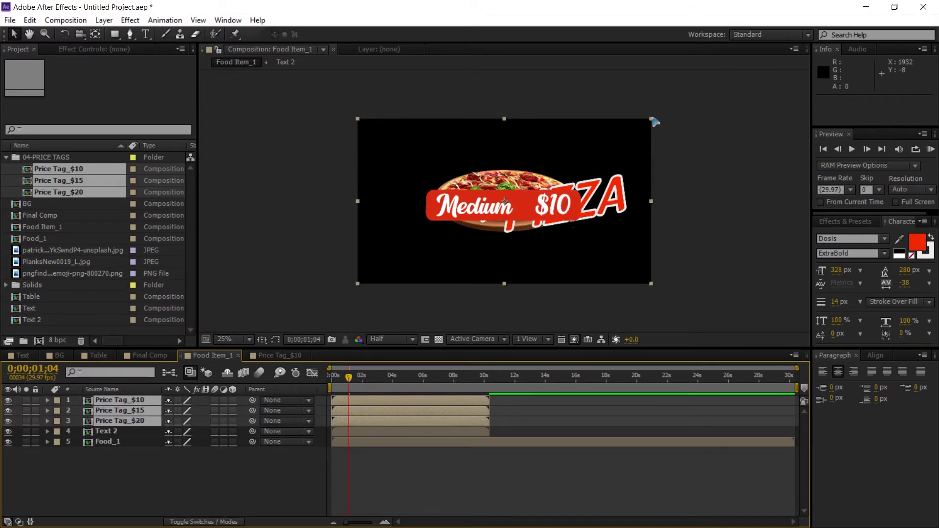
left_click_drag(650, 120, 582, 153)
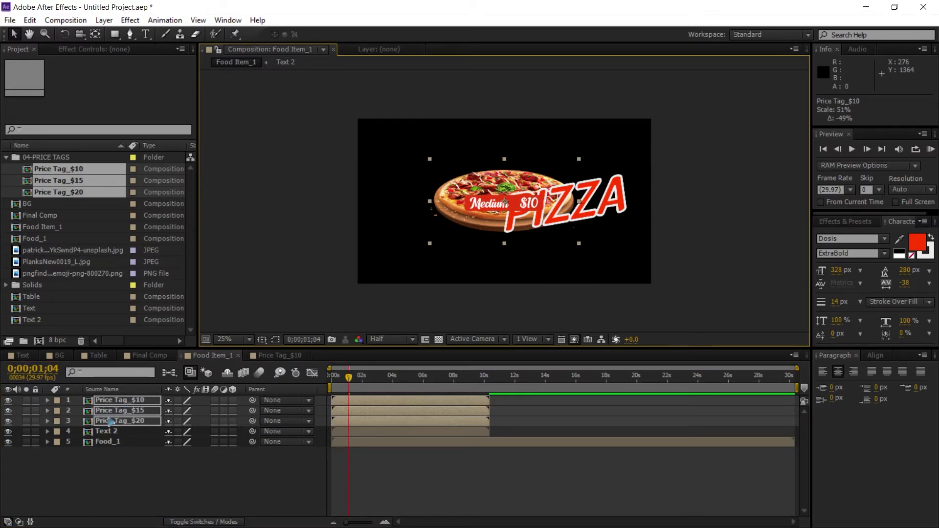
left_click_drag(534, 205, 443, 232)
Shift all three price tag layers later in time and preview from the start.
left_click(161, 491)
left_click(122, 410)
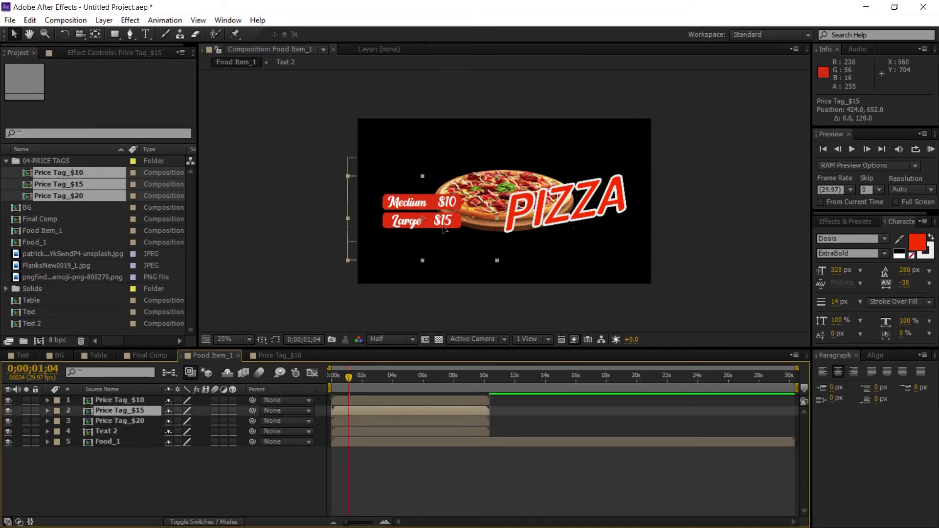
left_click(122, 400)
key("Page_Up")
key("Page_Up")
key("Page_Up")
key("Page_Up")
key("Page_Up")
key("Page_Up")
key("Page_Up")
key("Page_Up")
key("Page_Up")
key("Page_Up")
key("Page_Up")
key("Page_Up")
key("Page_Up")
key("Page_Up")
left_click(355, 424)
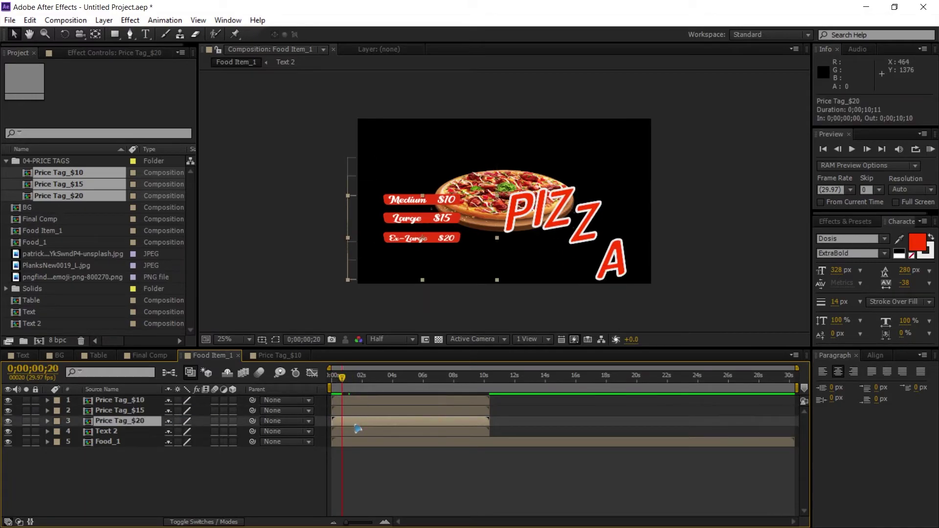
left_click(374, 406, "shift")
left_click_drag(368, 423, 411, 425)
key("KP_0")
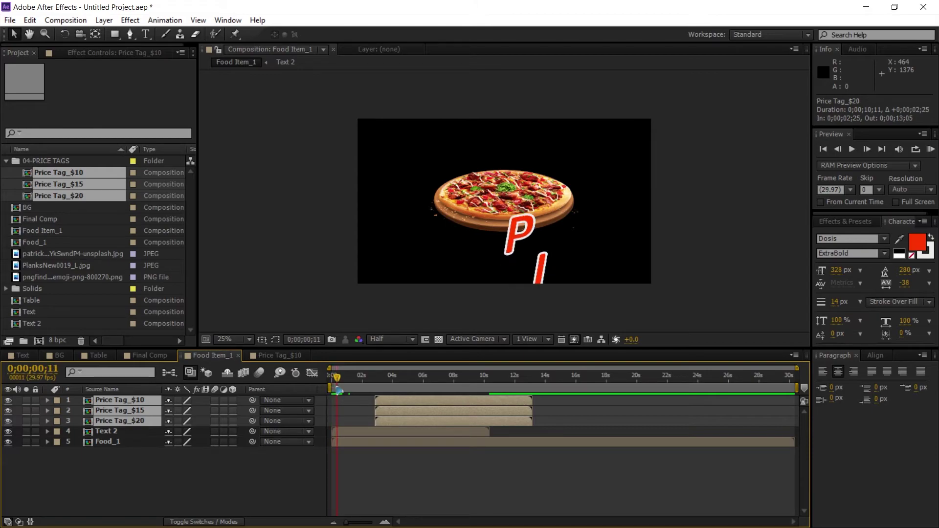
Delay the Text 2 PIZZA title by 16 frames to start at 0;16.
left_click(362, 435)
left_click(360, 471)
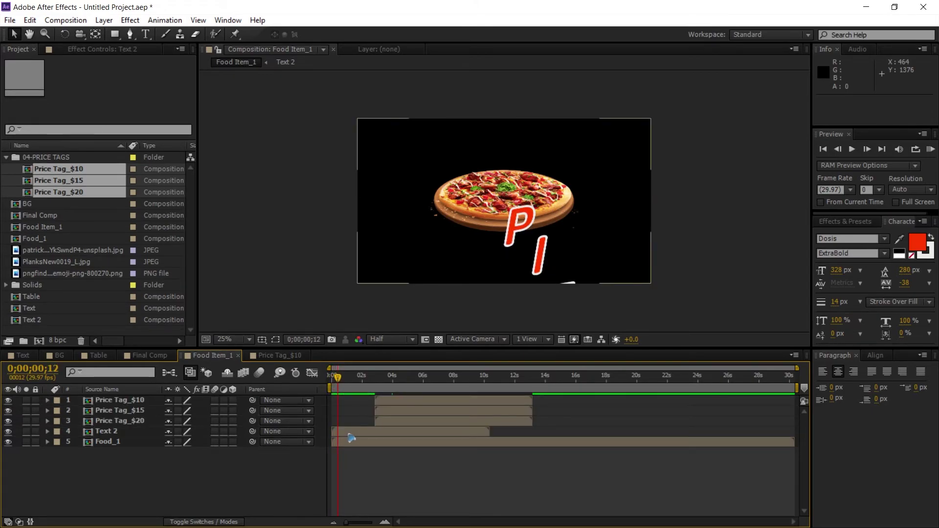
key("=")
left_click_drag(350, 433, 366, 433)
key("Home")
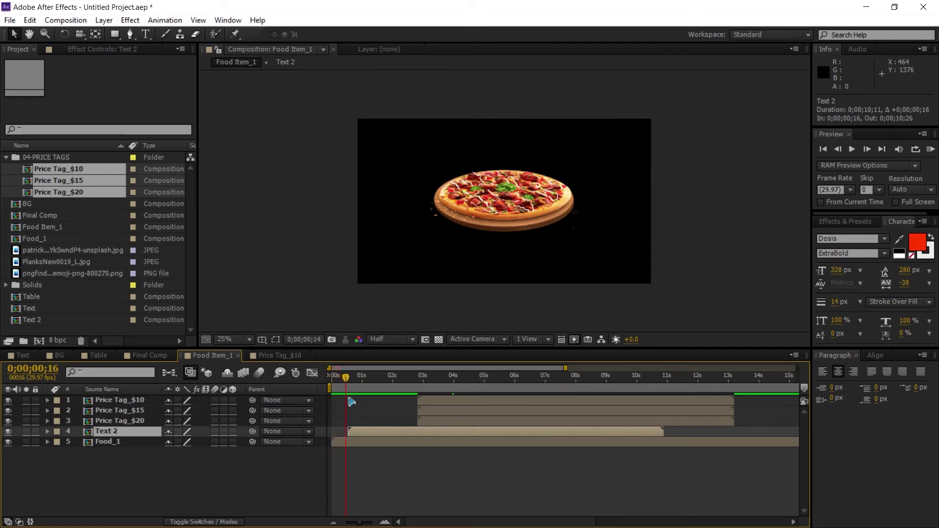
Preview the tags and move Price Tag_$15 to start at 1;25.
key("space")
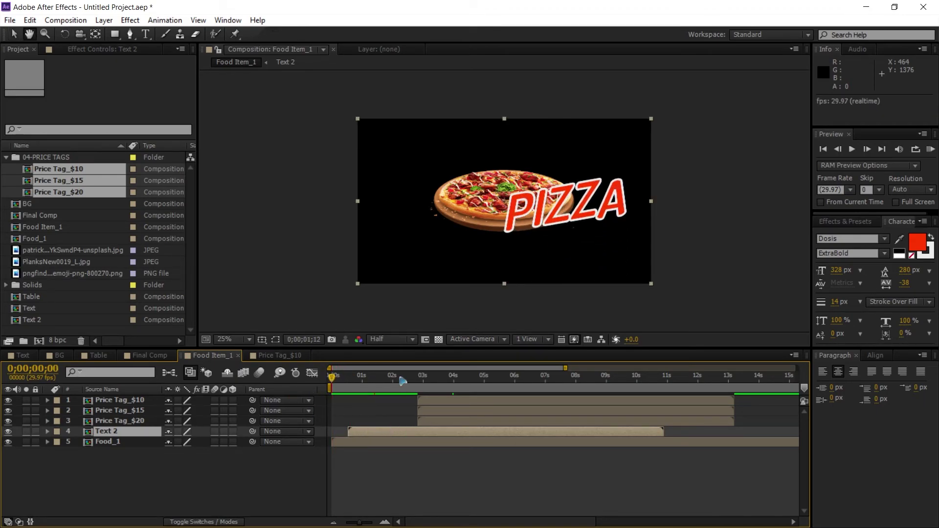
key("space")
left_click_drag(445, 422, 396, 406)
key("ctrl+z")
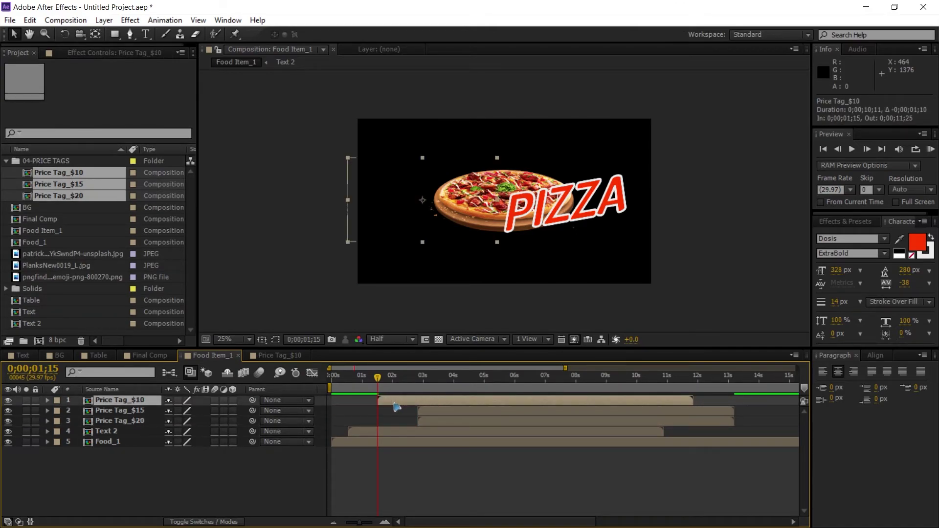
key("space")
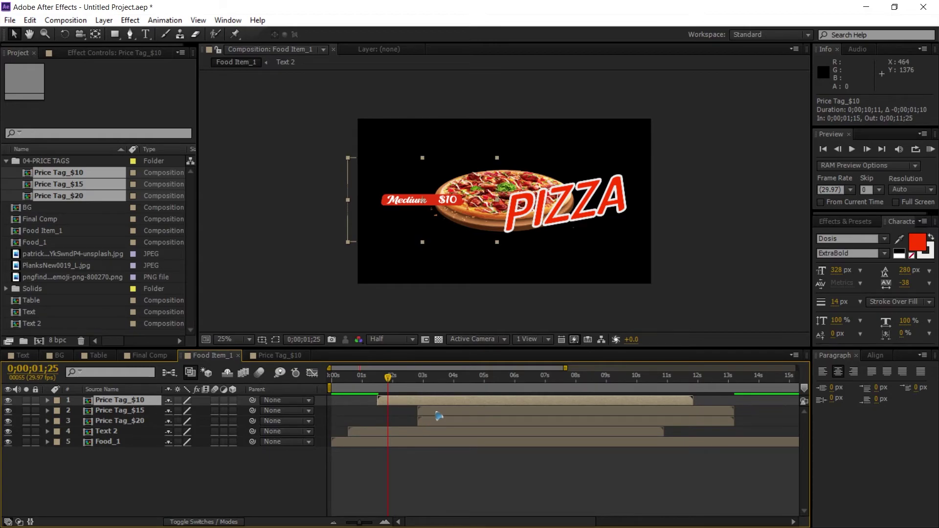
left_click_drag(439, 416, 418, 416)
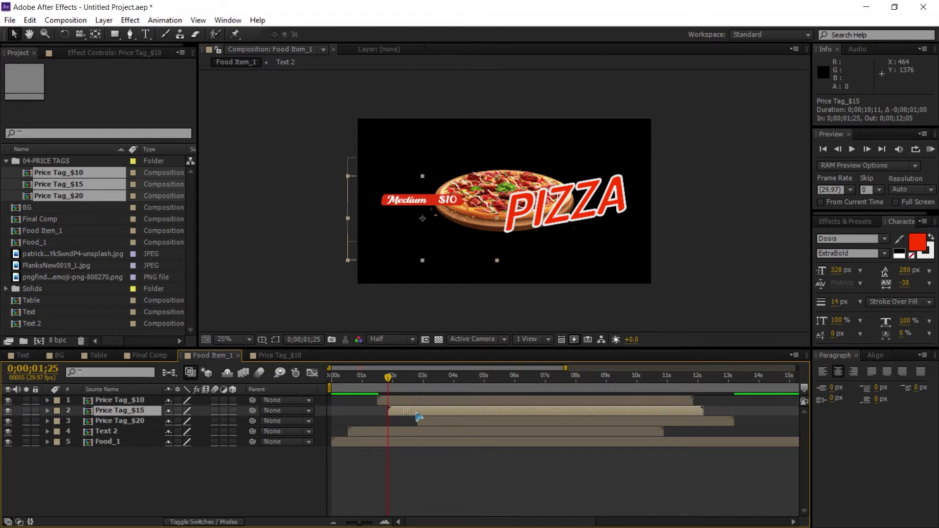
Start Price Tag_$20 at 2;05, preview the stagger, and return to Final Comp.
left_click(397, 386)
left_click(430, 422)
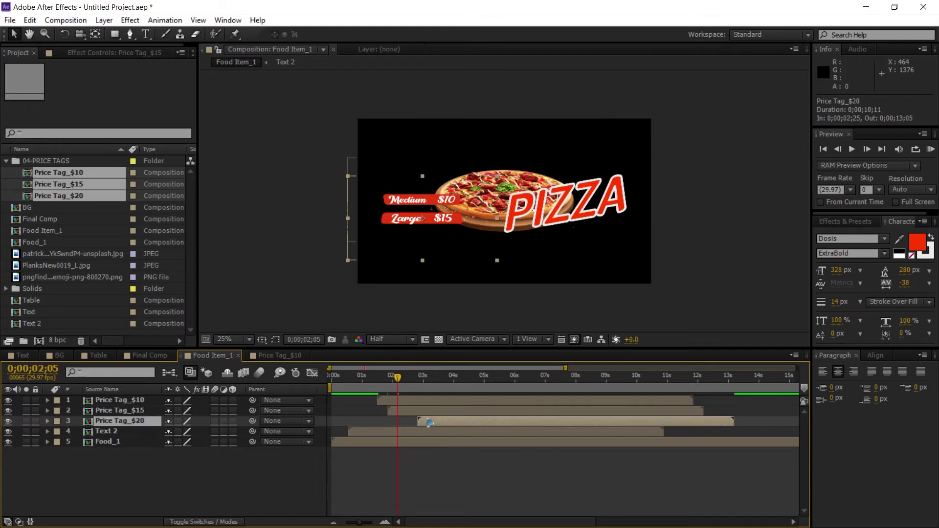
left_click_drag(429, 423, 409, 423)
key("space")
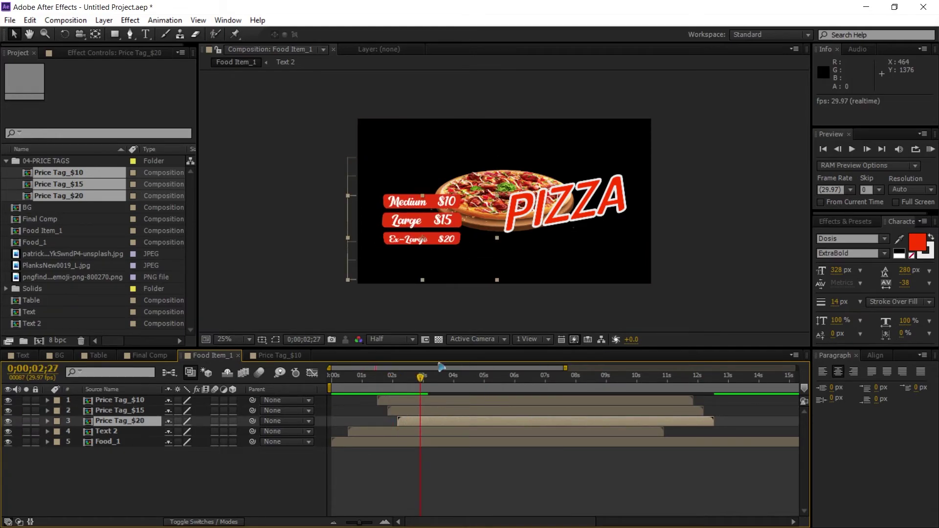
left_click(482, 478)
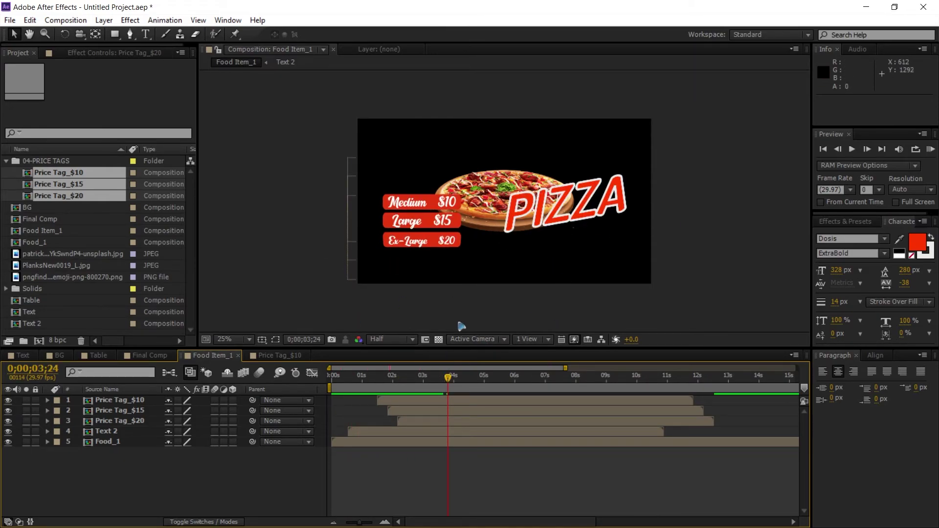
left_click(159, 359)
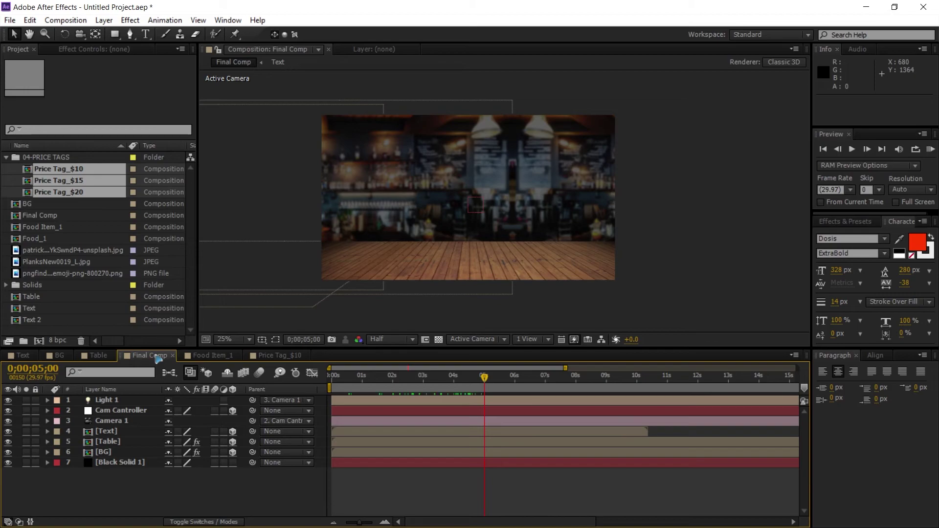
left_click_drag(340, 377, 437, 398)
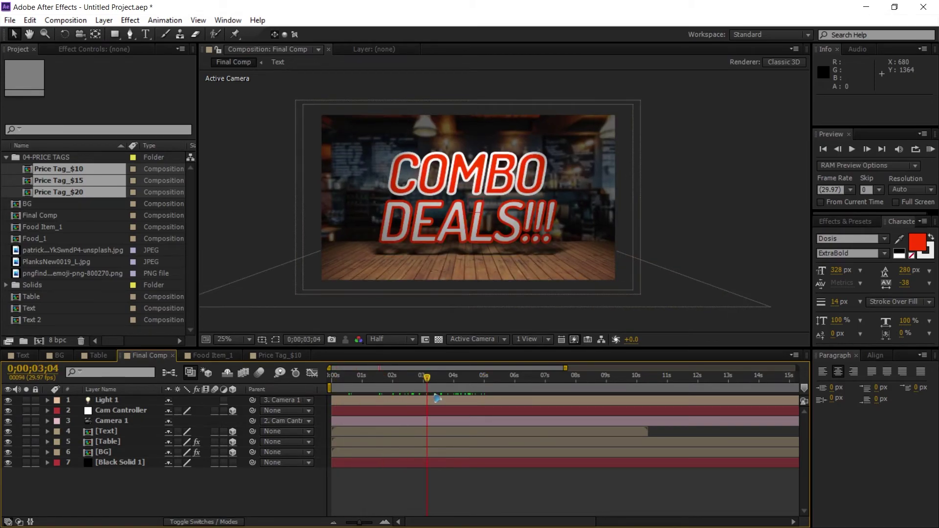
Add the Food Item_1 composition to Final Comp above Text as a 3D layer.
left_click(6, 157)
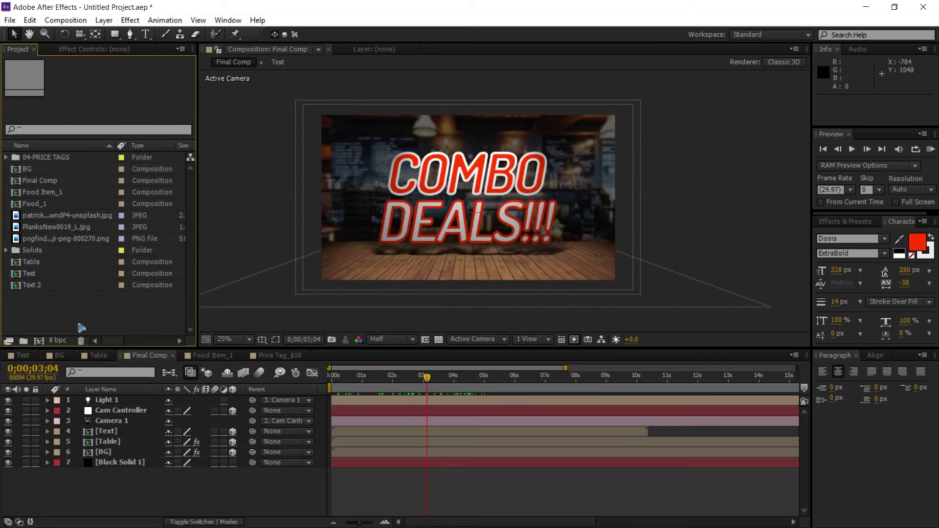
left_click(39, 196)
left_click_drag(68, 197, 216, 431)
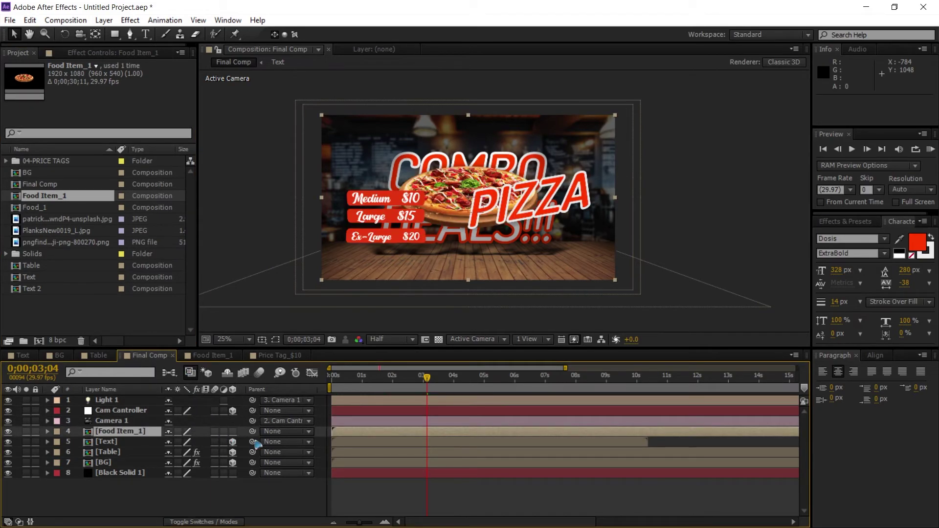
left_click(233, 431)
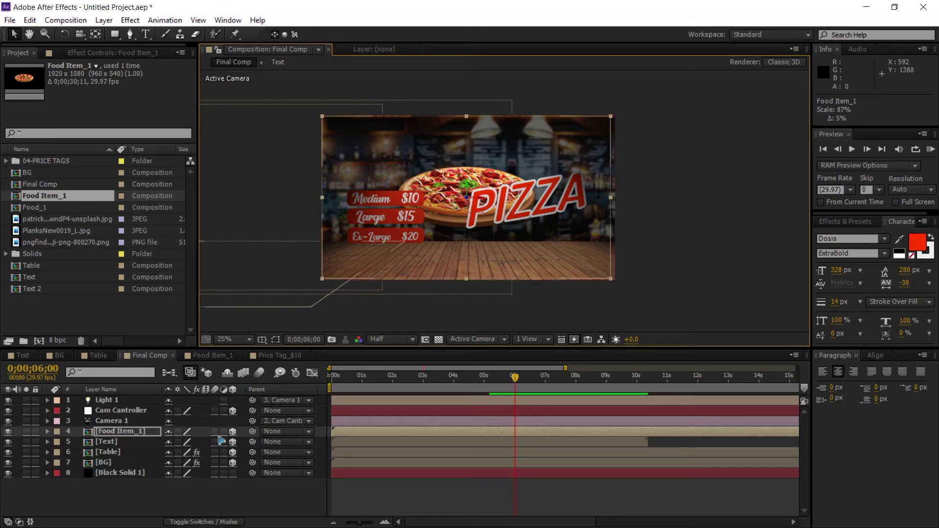
left_click(121, 512)
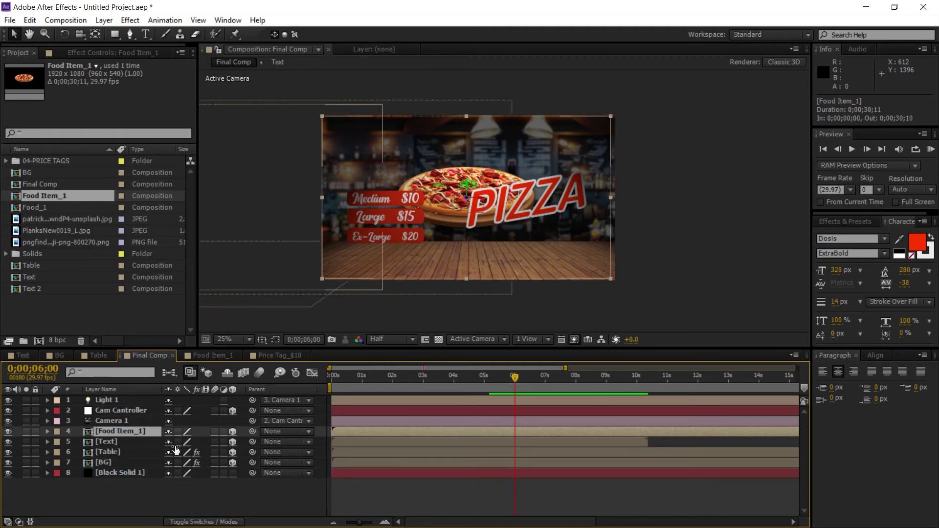
Set the Food Item_1 layer's Casts Shadows material option to On.
key("a")
key("a")
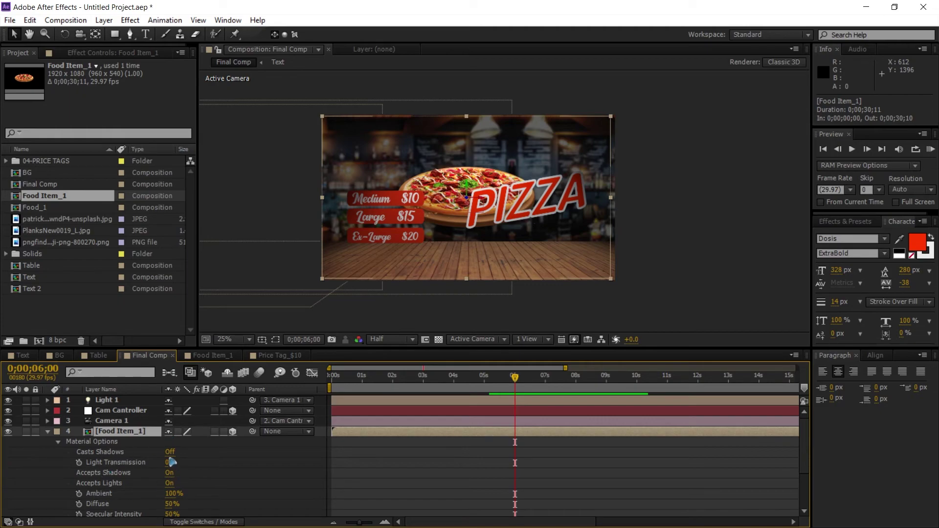
left_click(170, 453)
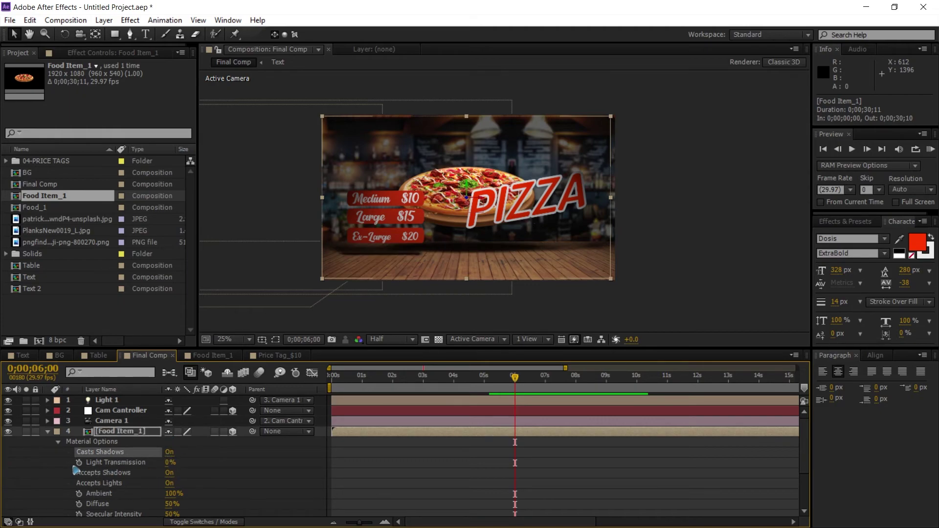
left_click(47, 431)
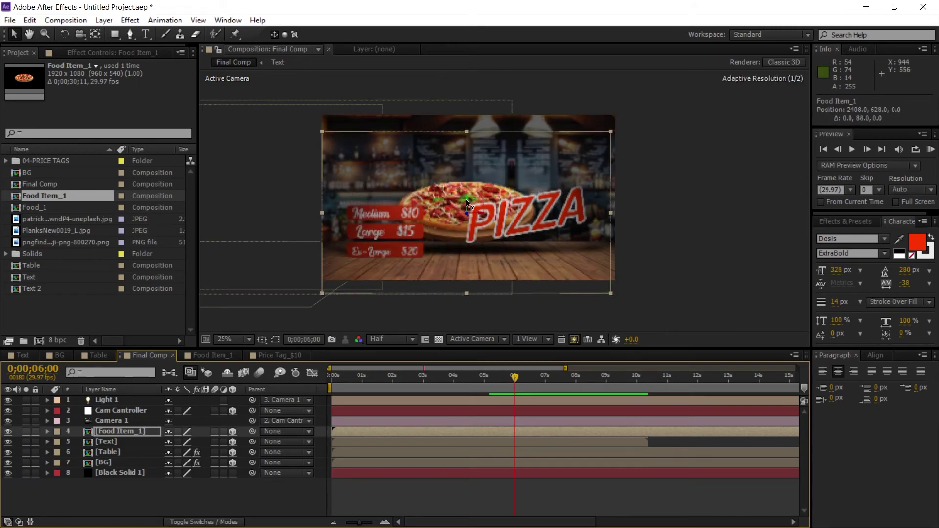
Shift the Food Item_1 layer to start at 3;07, after the COMBO DEALS title.
left_click(448, 376)
left_click_drag(350, 431, 463, 434)
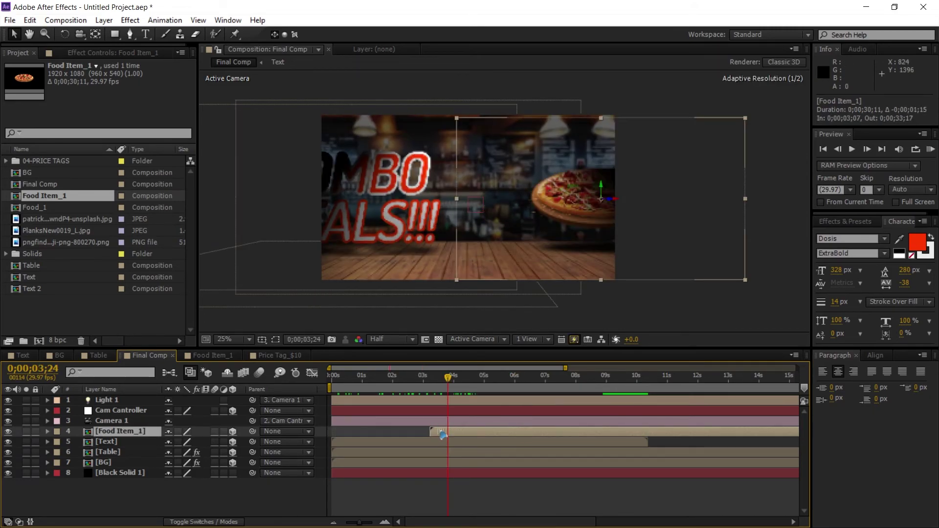
left_click(402, 375)
left_click_drag(429, 394, 503, 389)
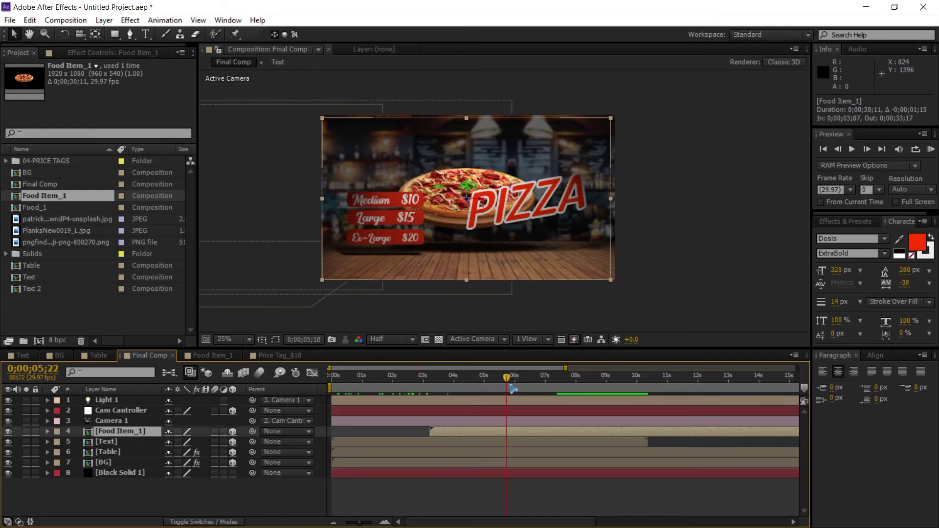
Check the Cam Controller Position keyframes, then open the Food Item_1 composition.
left_click(576, 410)
key("p")
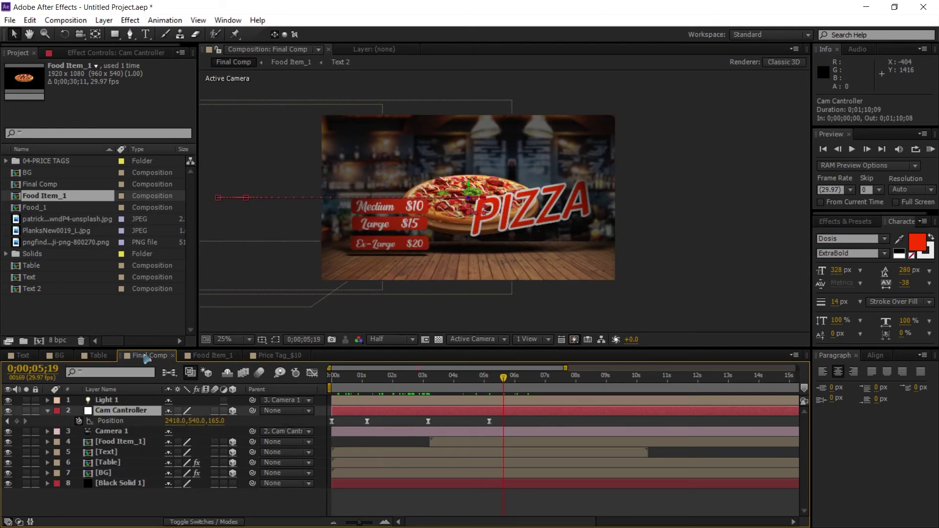
left_click(48, 414)
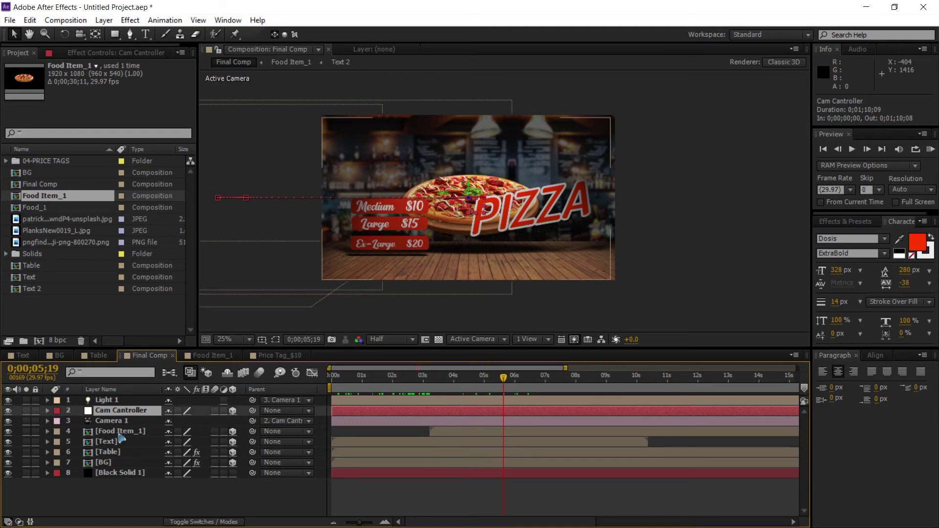
left_click(468, 434)
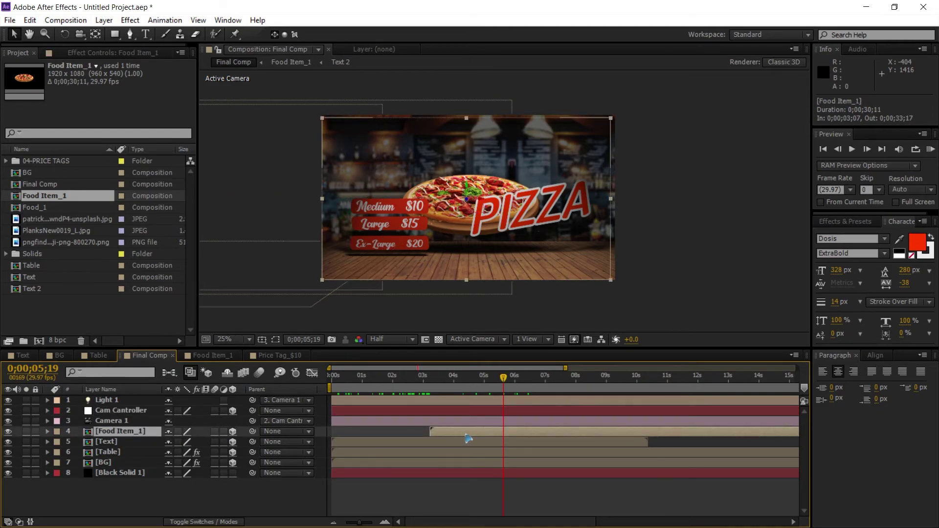
double_click(467, 435)
Move the PIZZA title up and set its first Position keyframe at the layer start.
left_click(117, 432)
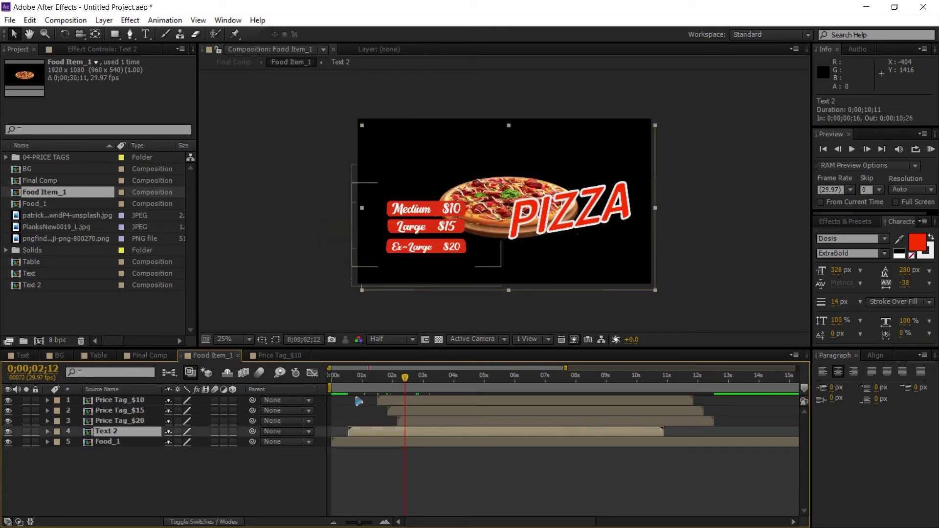
left_click_drag(561, 226, 559, 216)
left_click(418, 376)
key("p")
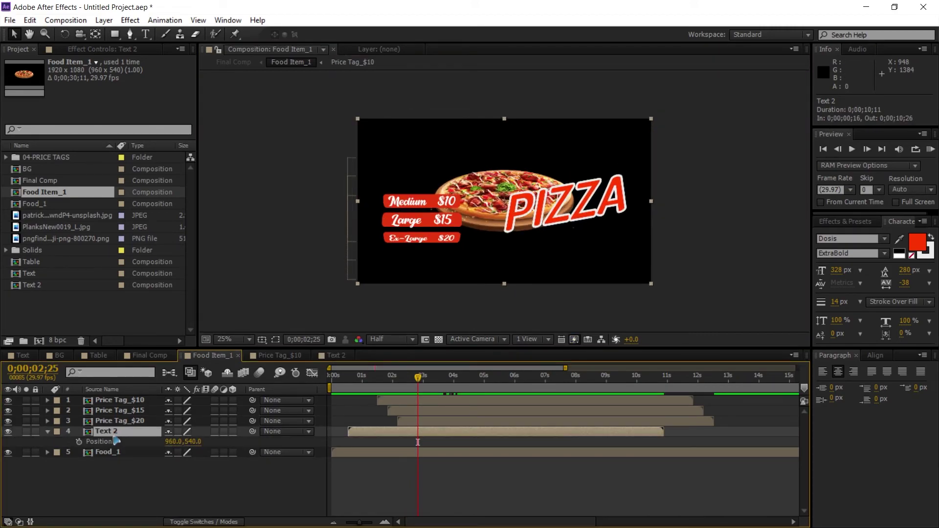
key("i")
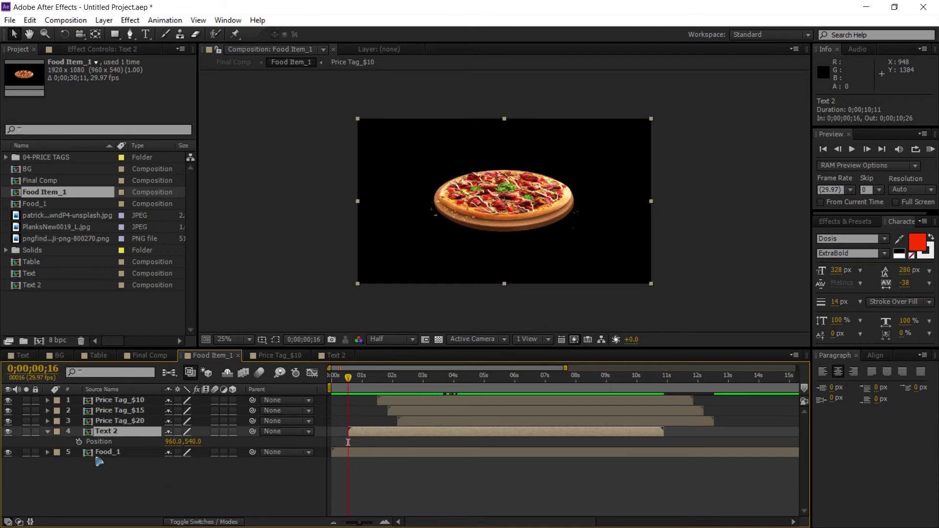
left_click(79, 441)
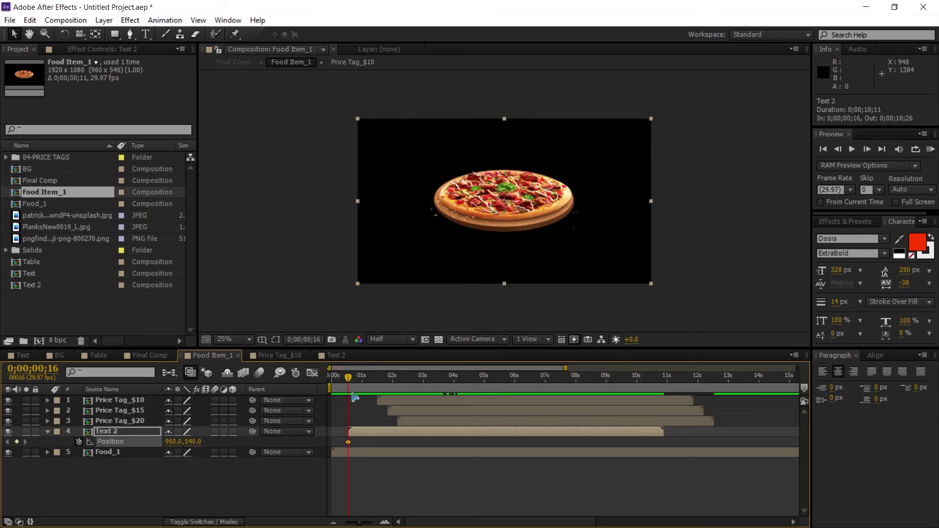
key("space")
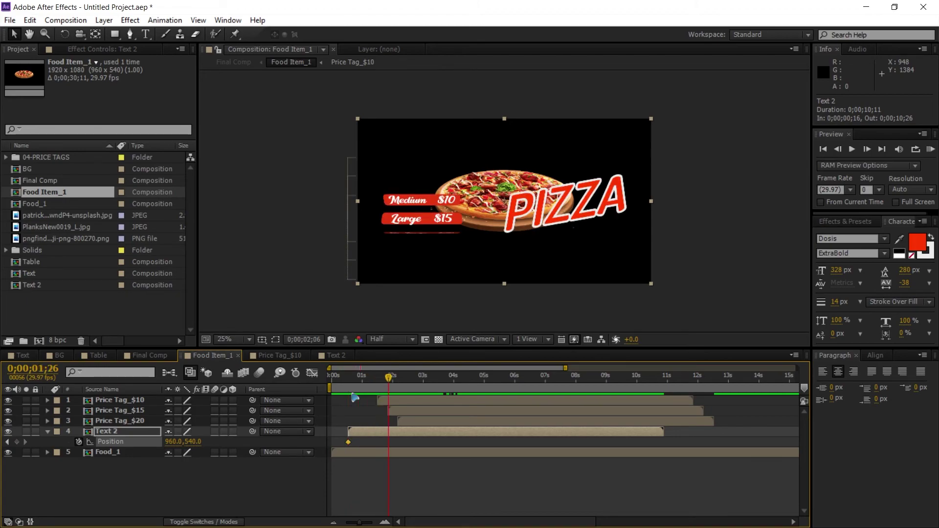
Add a raised PIZZA position, then paste the start position at 4;16, 32 px lower.
left_click_drag(617, 227, 617, 213)
key("space")
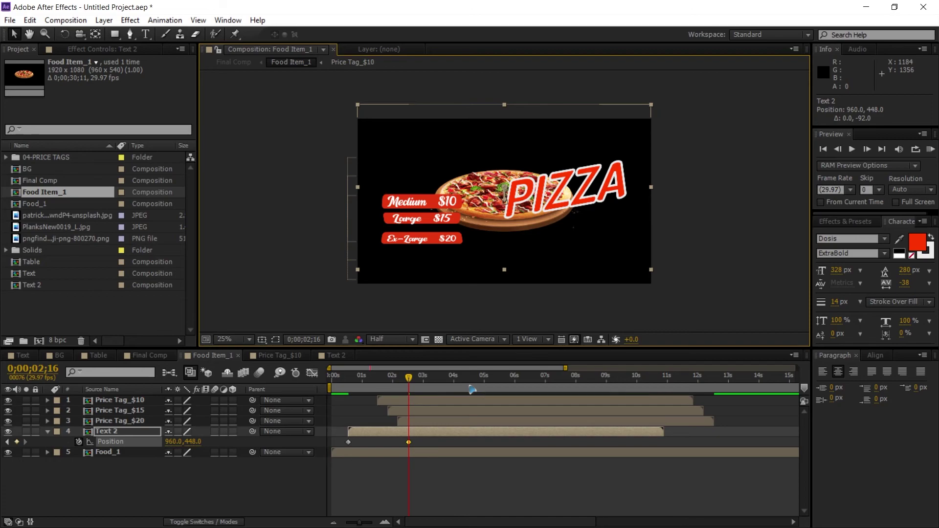
key("space")
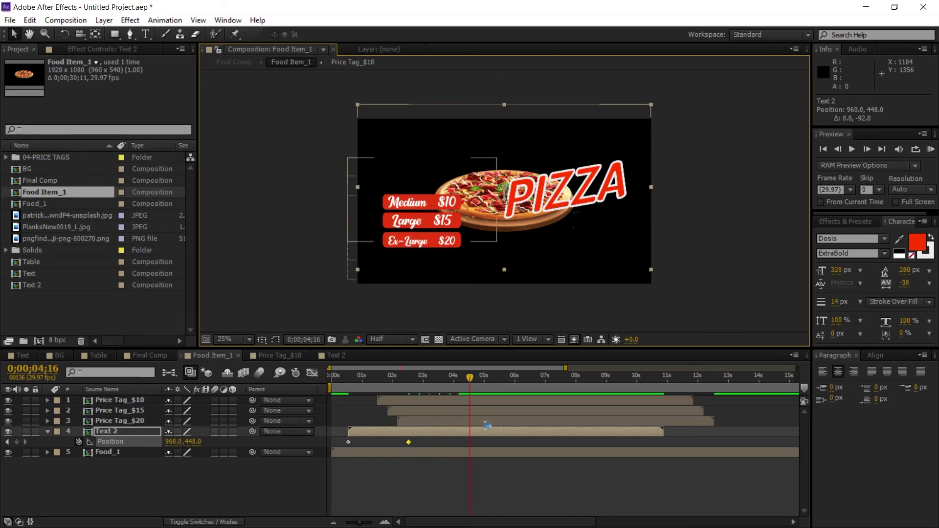
left_click(348, 442)
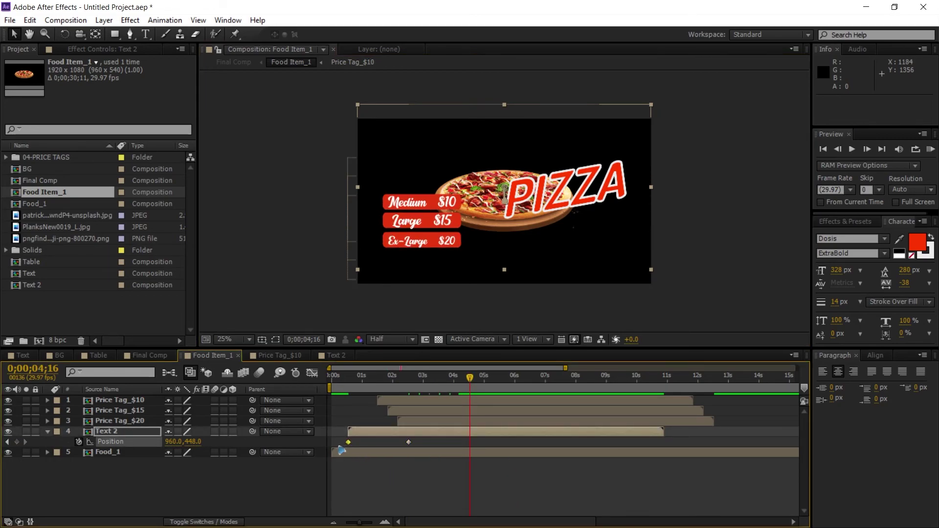
key("ctrl+v")
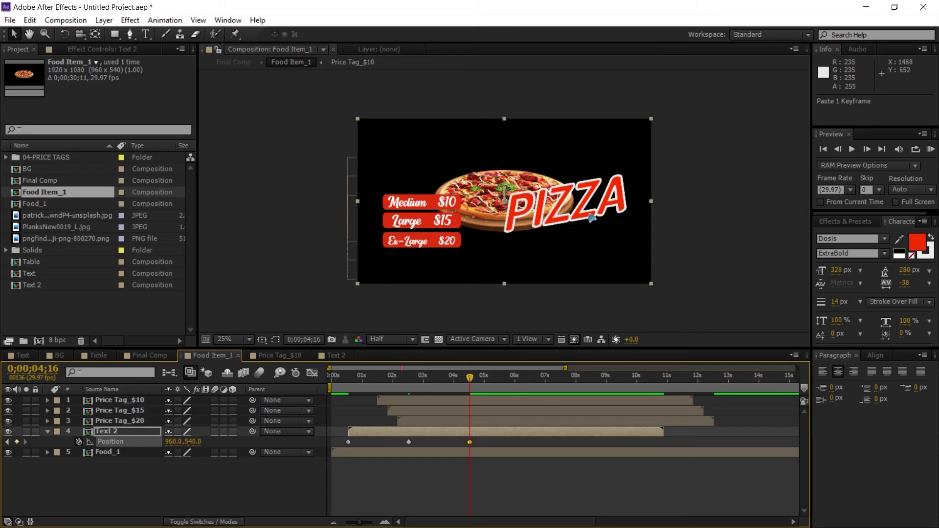
left_click_drag(591, 218, 589, 217)
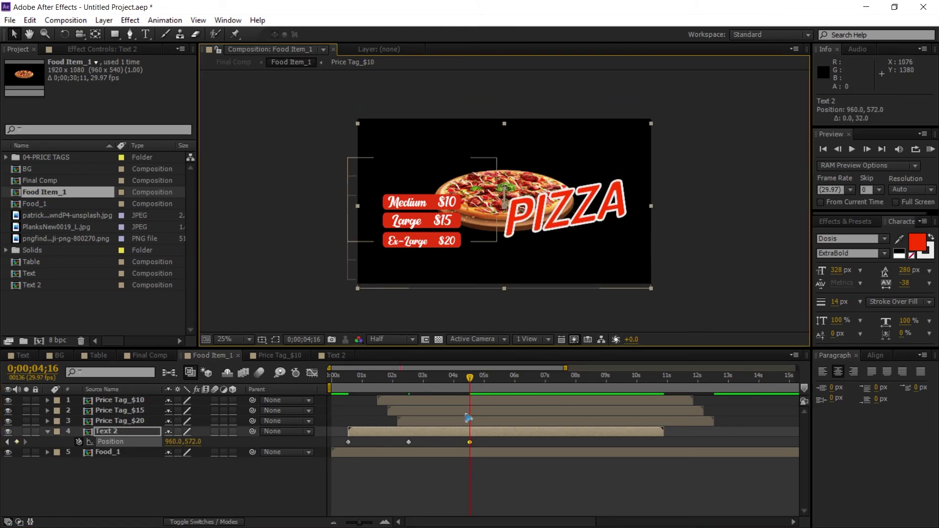
key("space")
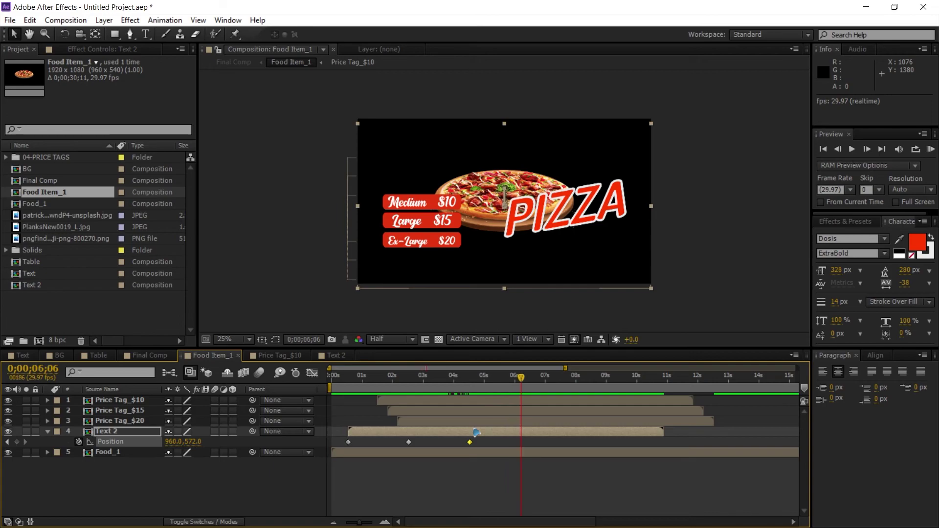
Paste the last keyframe pair twice to repeat the float and delete the surplus final keyframe.
left_click_drag(502, 448, 404, 440)
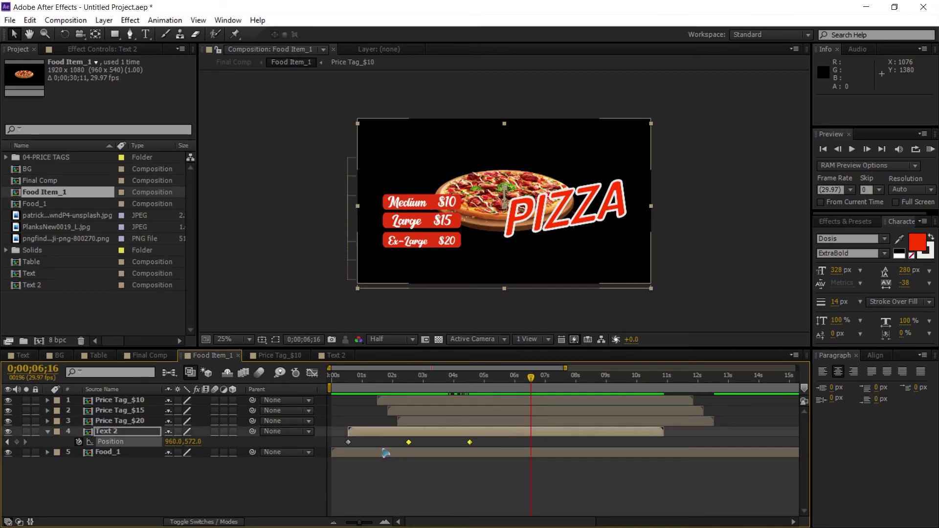
key("ctrl+v")
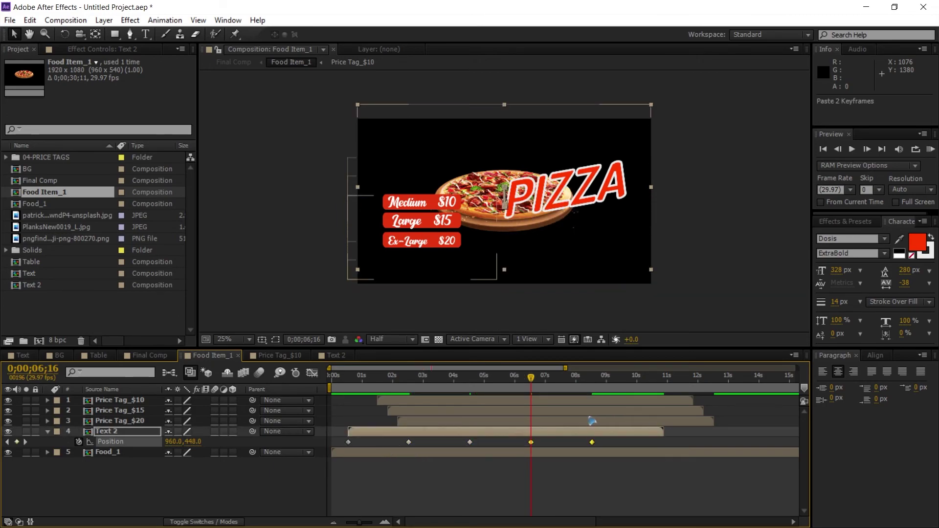
key("space")
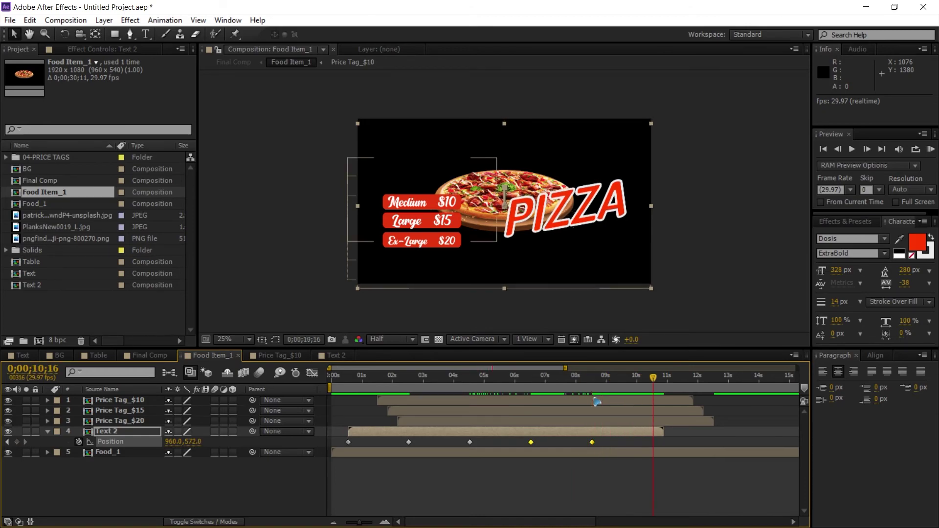
key("ctrl+v")
left_click(743, 446)
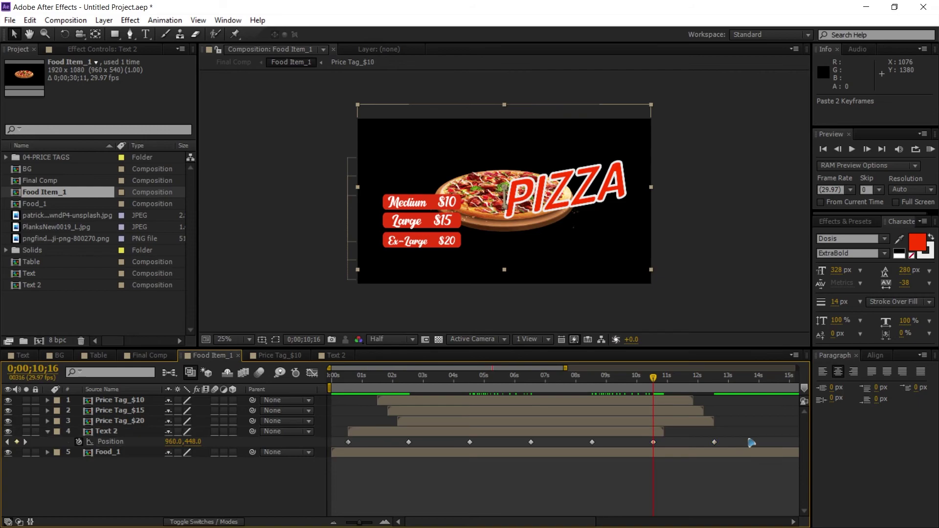
left_click(713, 442)
key("Delete")
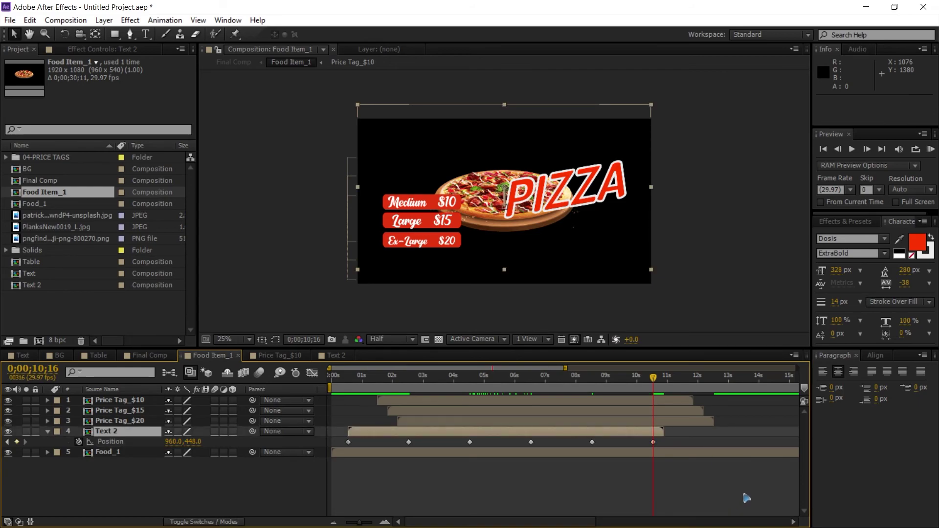
Apply Easy Ease to all six Position keyframes and preview the floating PIZZA title.
left_click_drag(680, 446, 289, 460)
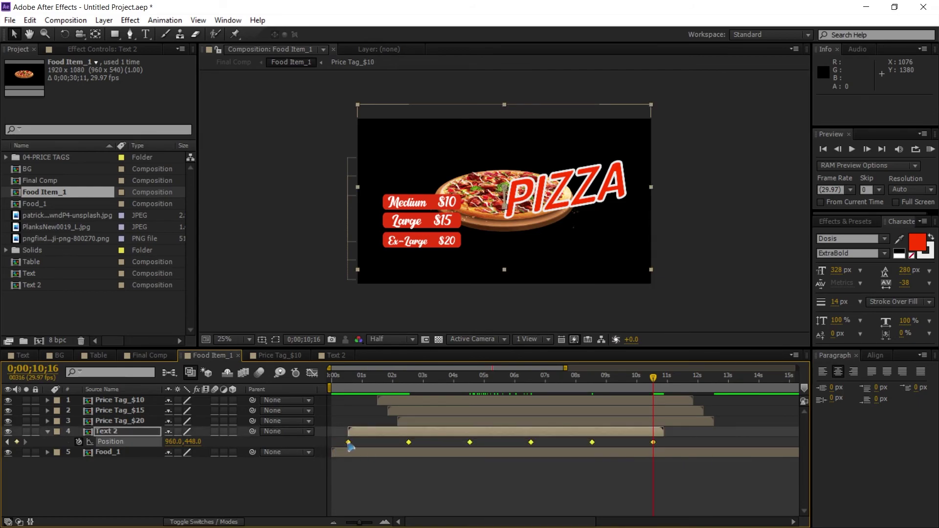
right_click(348, 442)
mouse_move(439, 440)
left_click(572, 353)
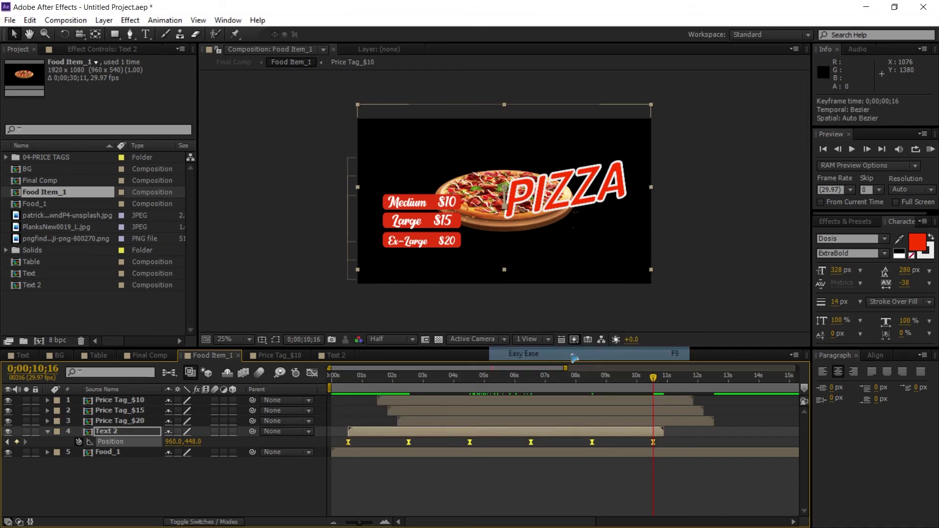
key("space")
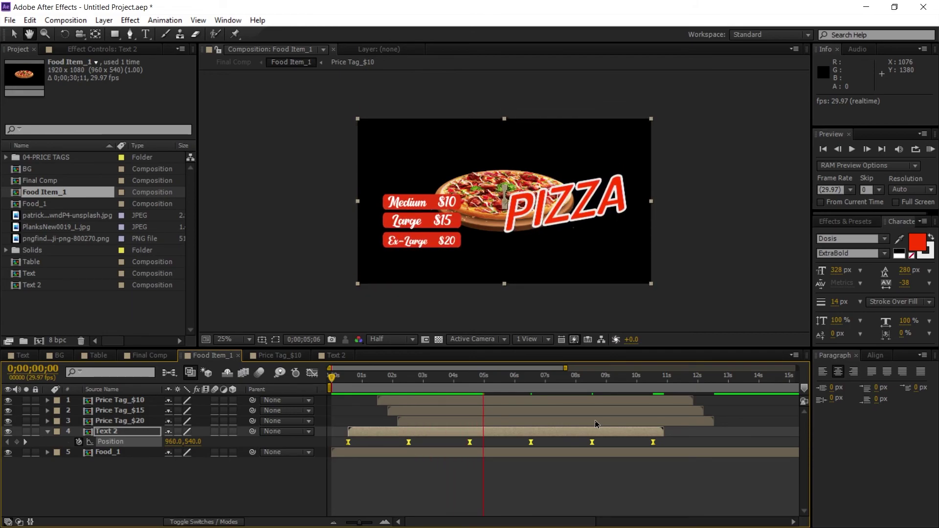
key("space")
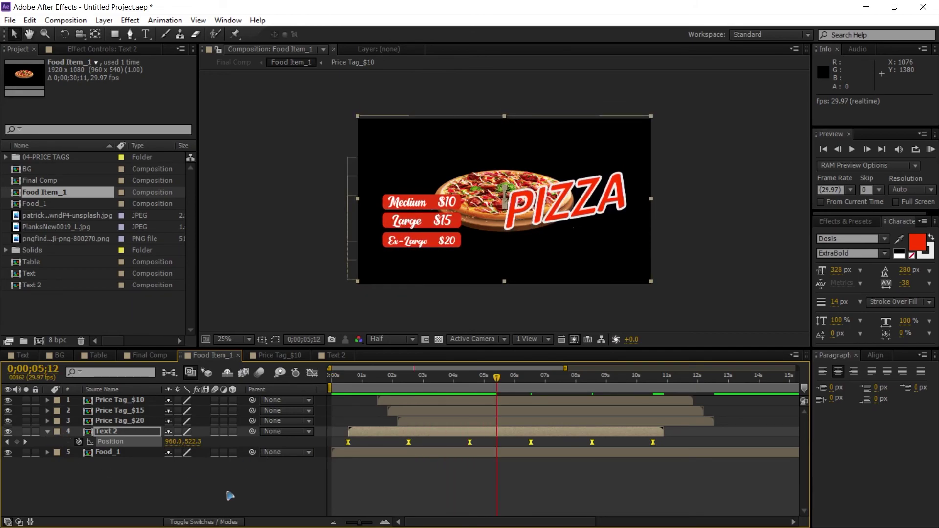
left_click(176, 488)
left_click(117, 453)
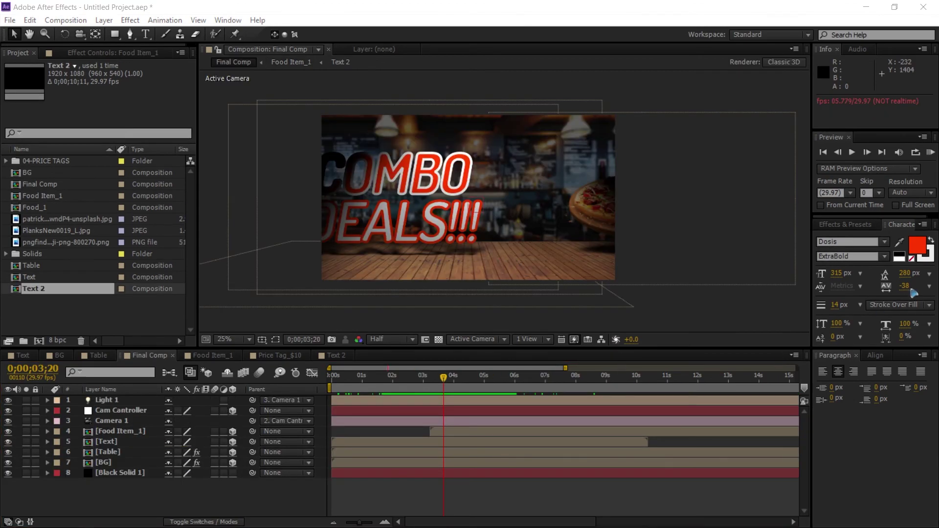
Apply Curves to the Table layer and bend it into a contrast S-curve.
left_click(861, 225)
double_click(886, 237)
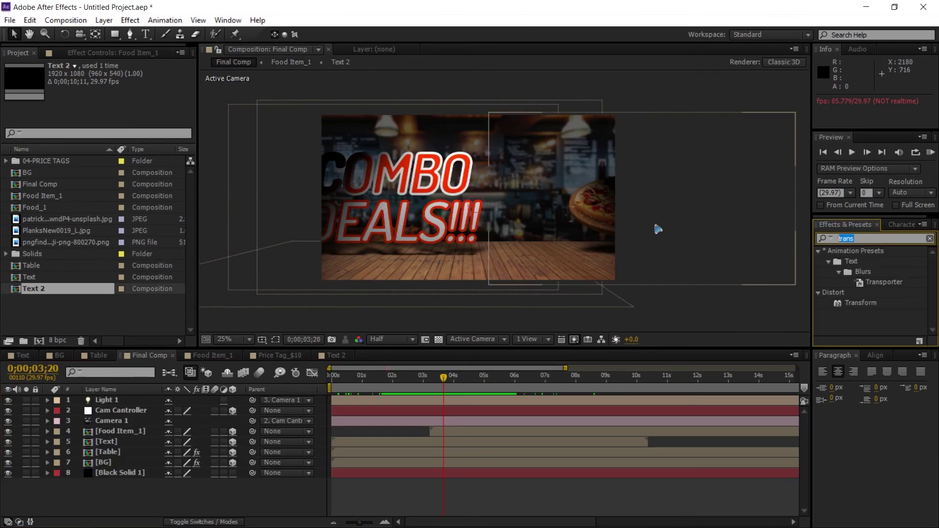
type("curves")
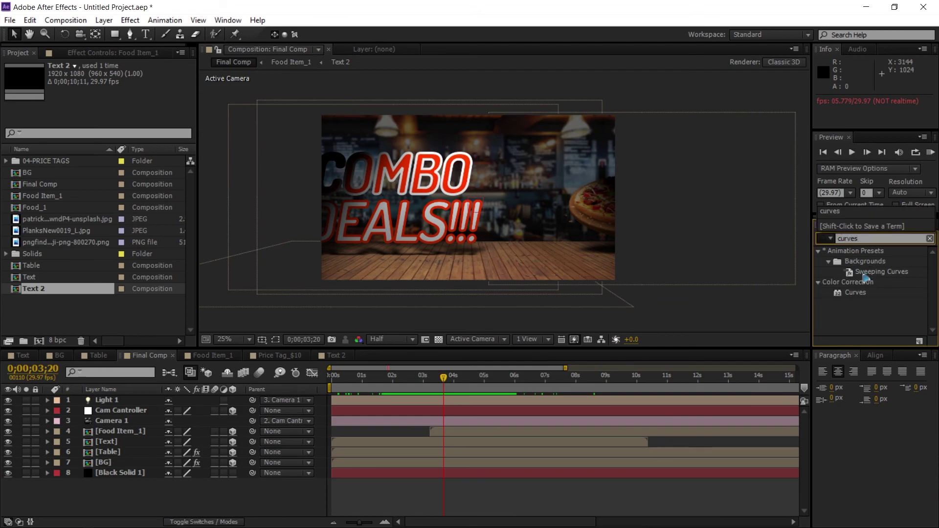
left_click_drag(854, 293, 128, 453)
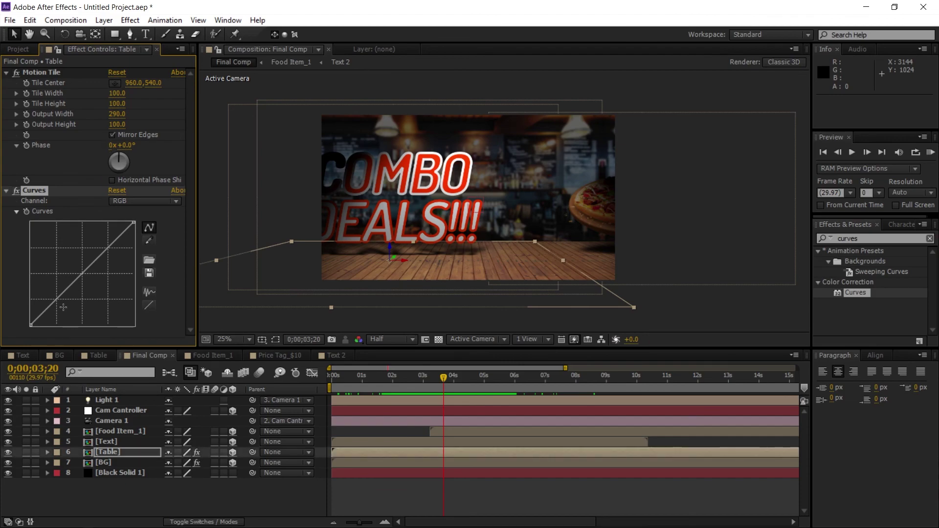
left_click(60, 303)
left_click(100, 259)
left_click_drag(63, 299, 66, 307)
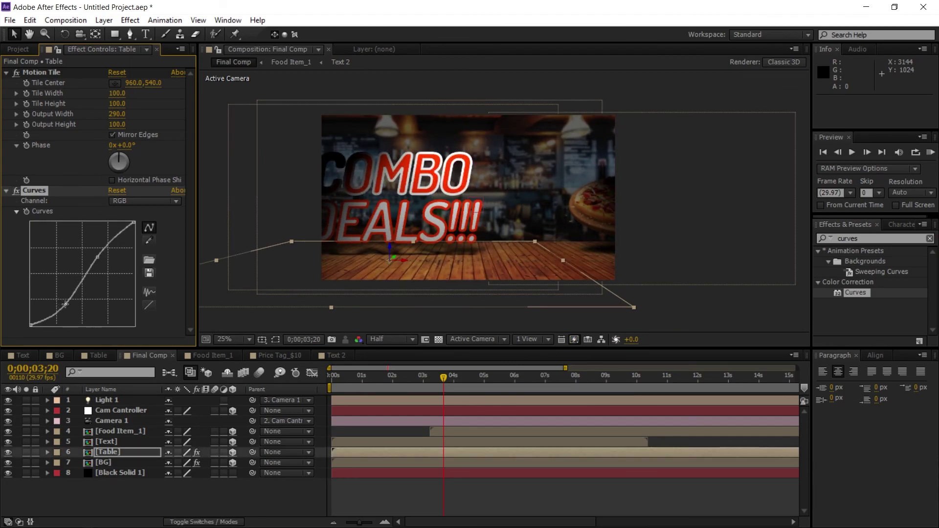
Apply an S-shaped Curves grade to the BG layer, RAM preview, and enable motion blur.
left_click_drag(857, 295, 129, 463)
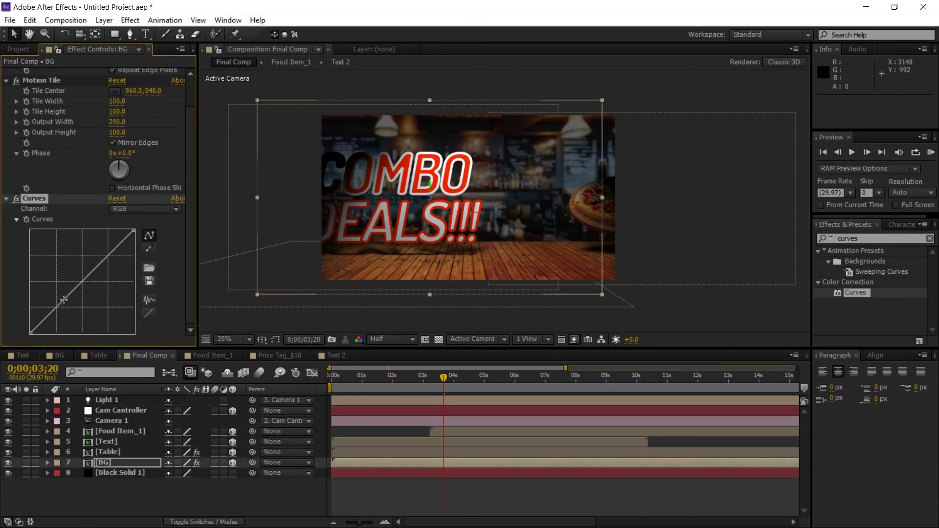
left_click_drag(65, 303, 66, 305)
left_click_drag(105, 266, 100, 265)
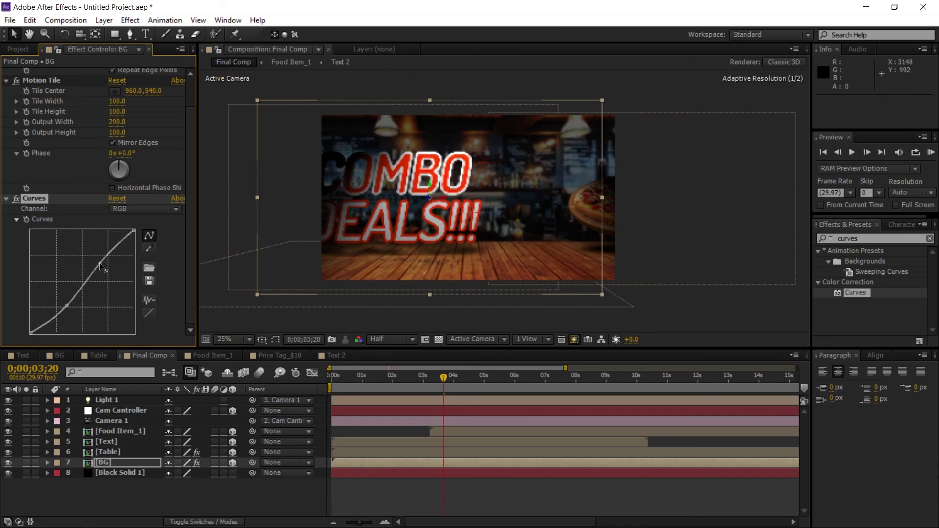
left_click_drag(69, 318, 68, 309)
left_click_drag(110, 267, 98, 262)
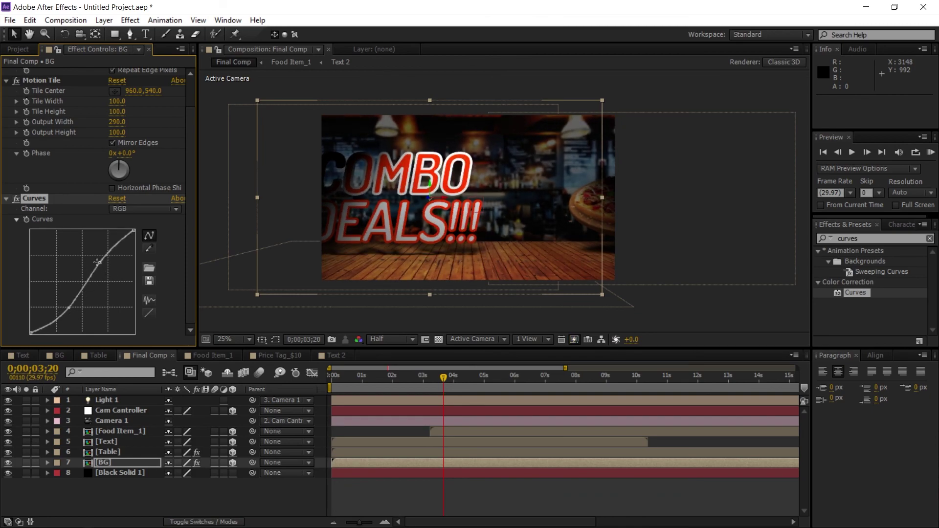
key("KP_0")
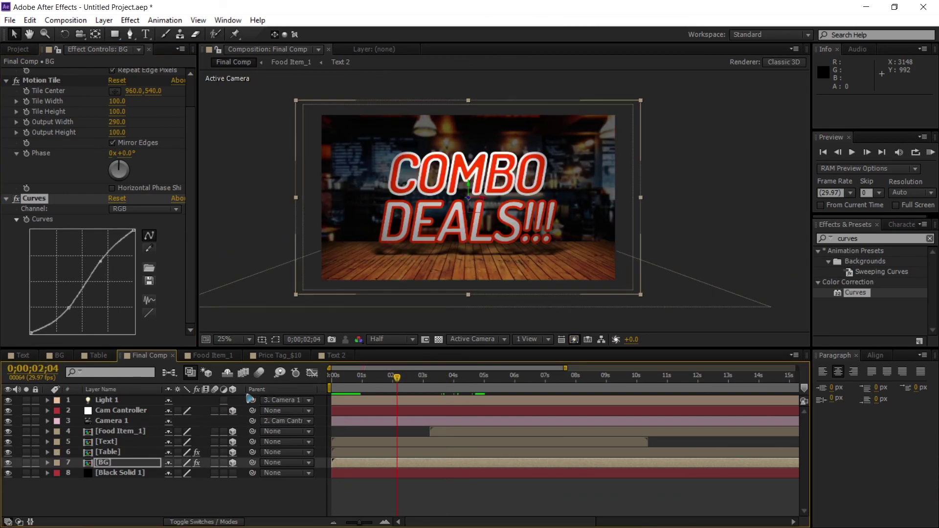
left_click(259, 373)
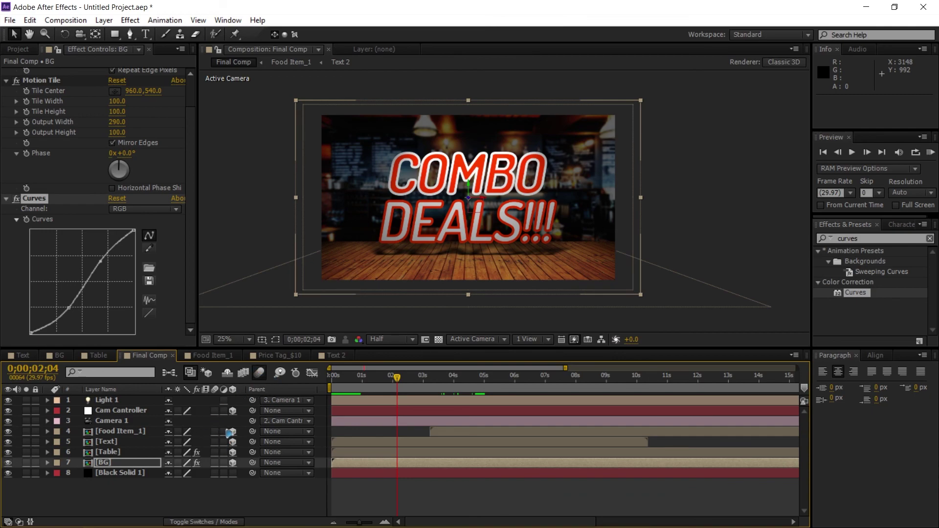